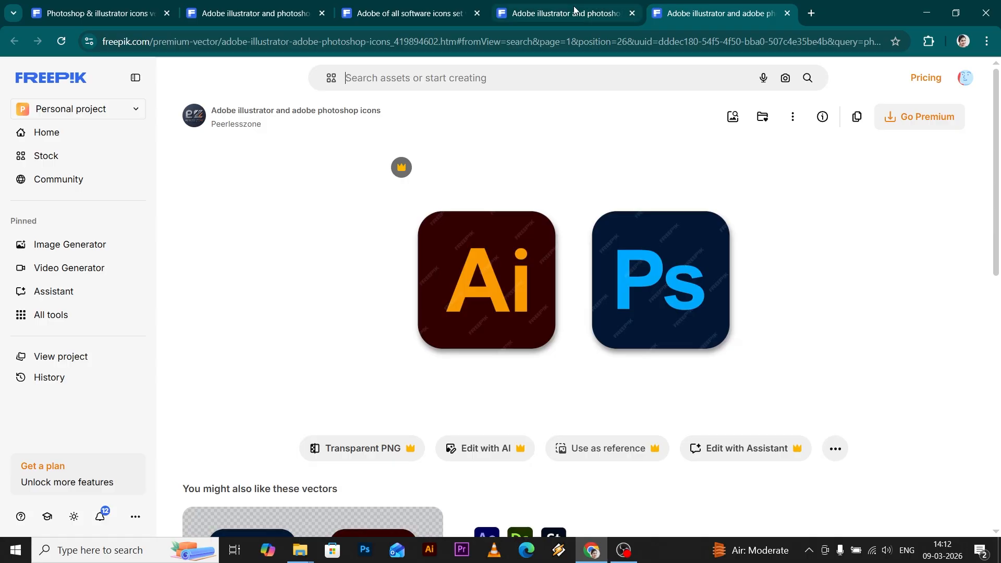
Look through the open Freepik pages to compare the Illustrator and Photoshop icon designs as references
left_click(573, 11)
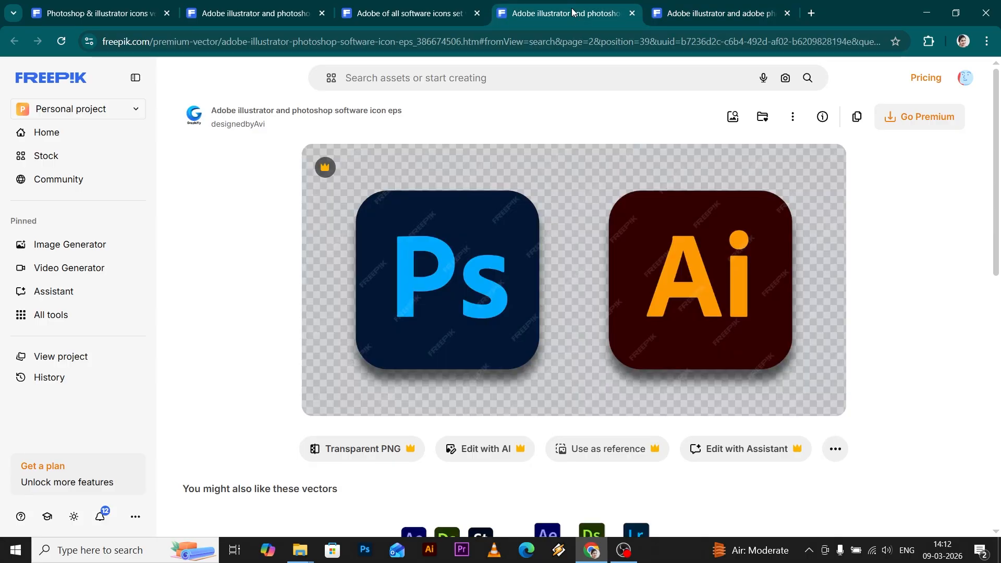
left_click(414, 5)
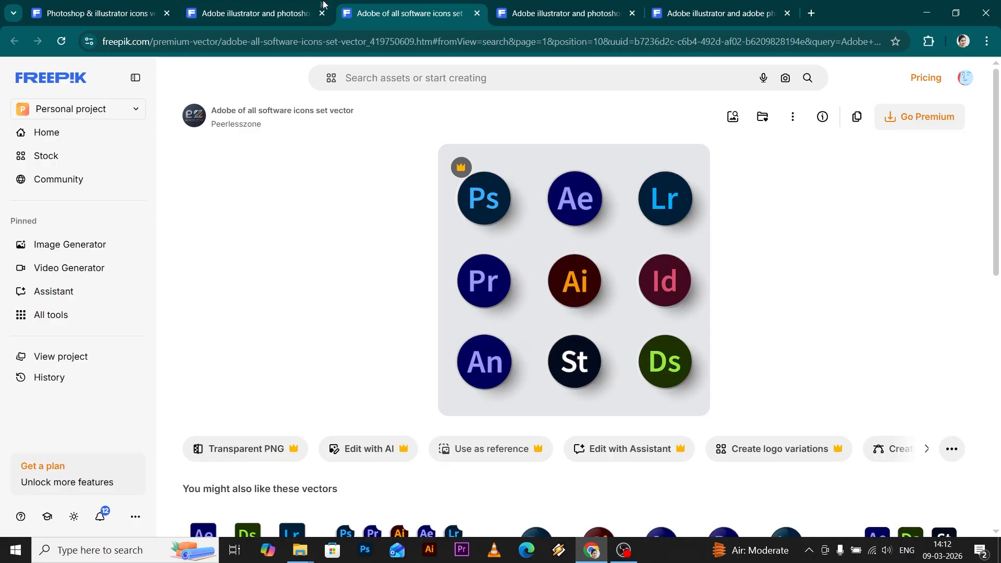
left_click(297, 5)
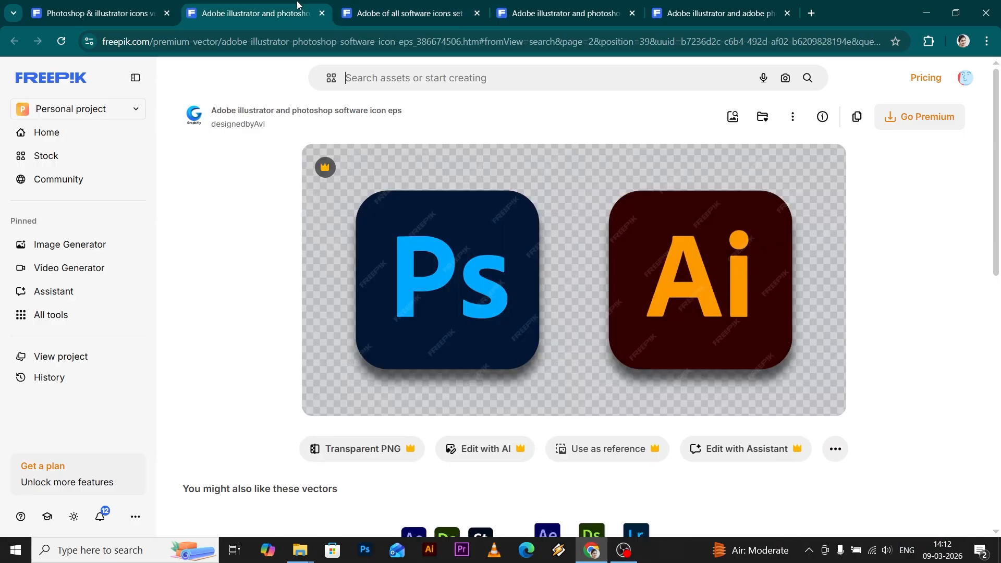
left_click(714, 14)
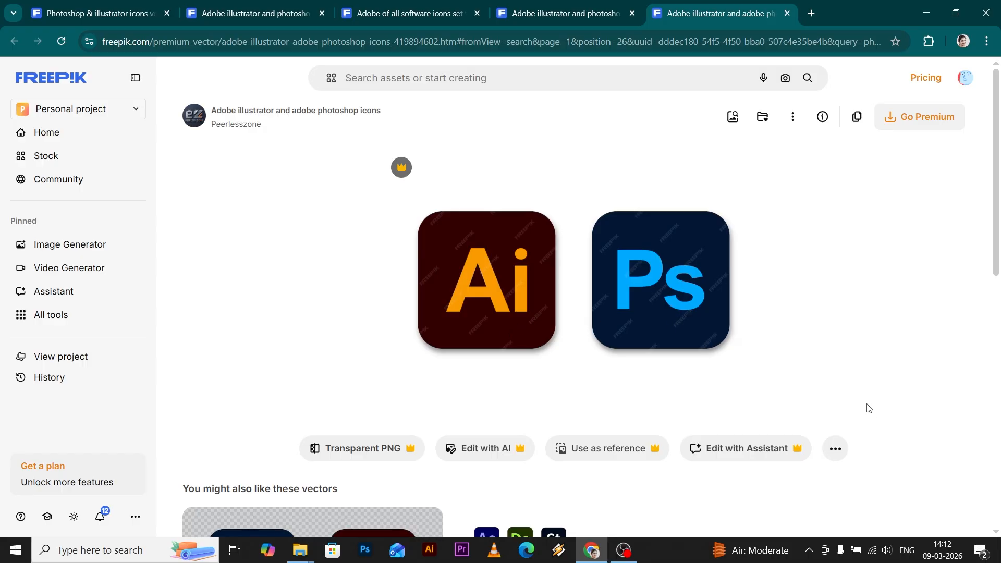
scroll(866, 406, "down", 1)
scroll(664, 441, "down", 3)
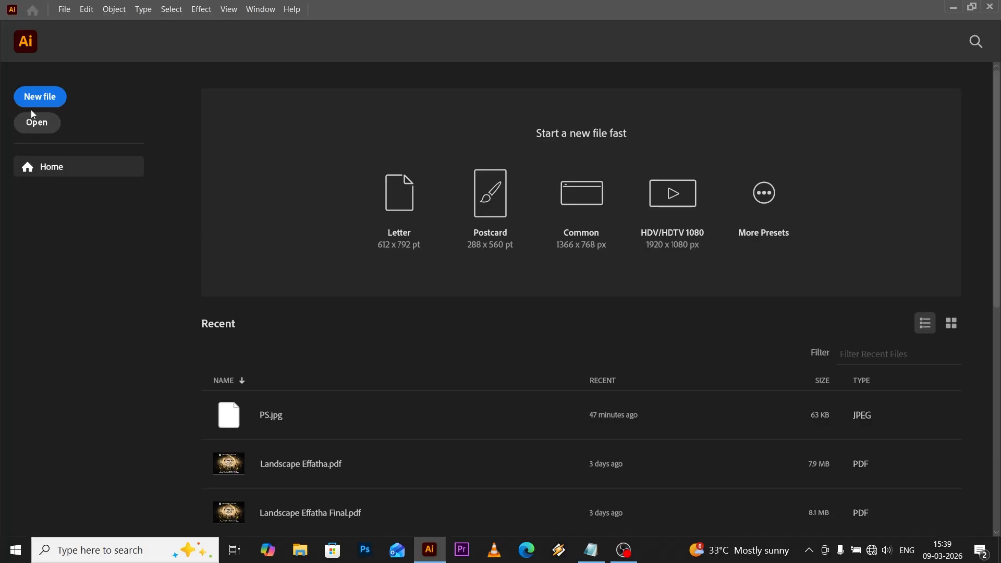
In Illustrator, create a landscape A4 print document measured in centimeters with RGB color mode
left_click(41, 99)
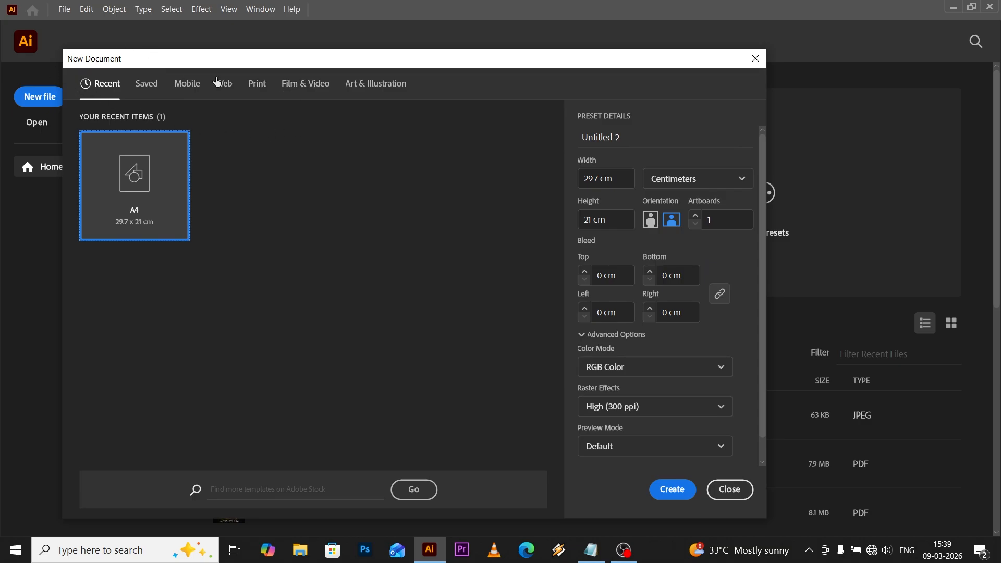
left_click(256, 85)
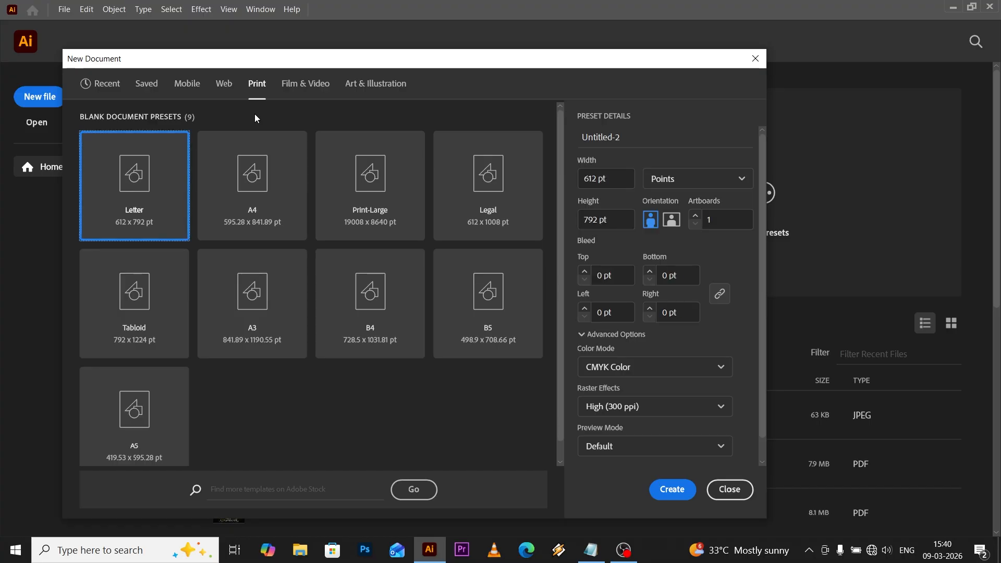
left_click(259, 185)
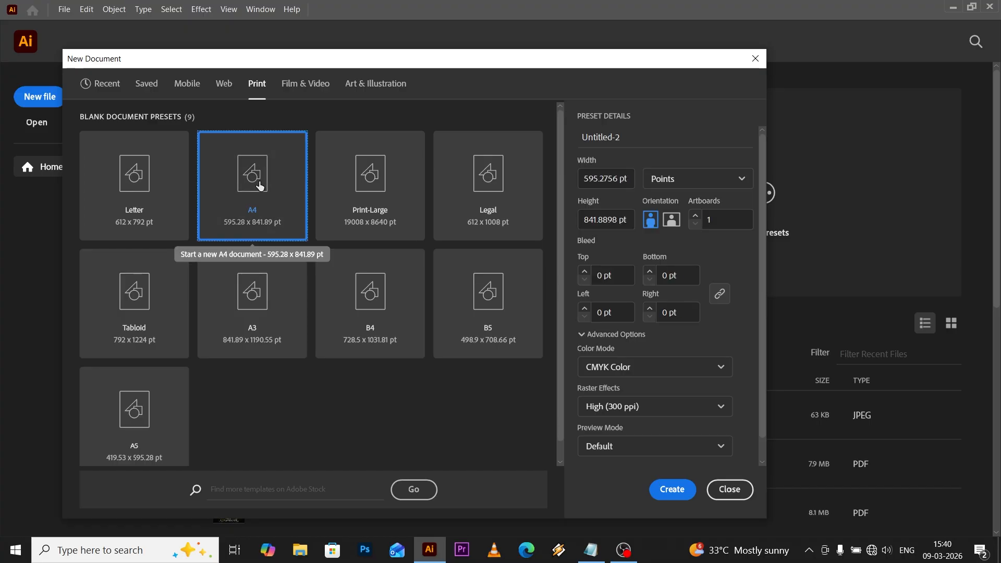
left_click(671, 219)
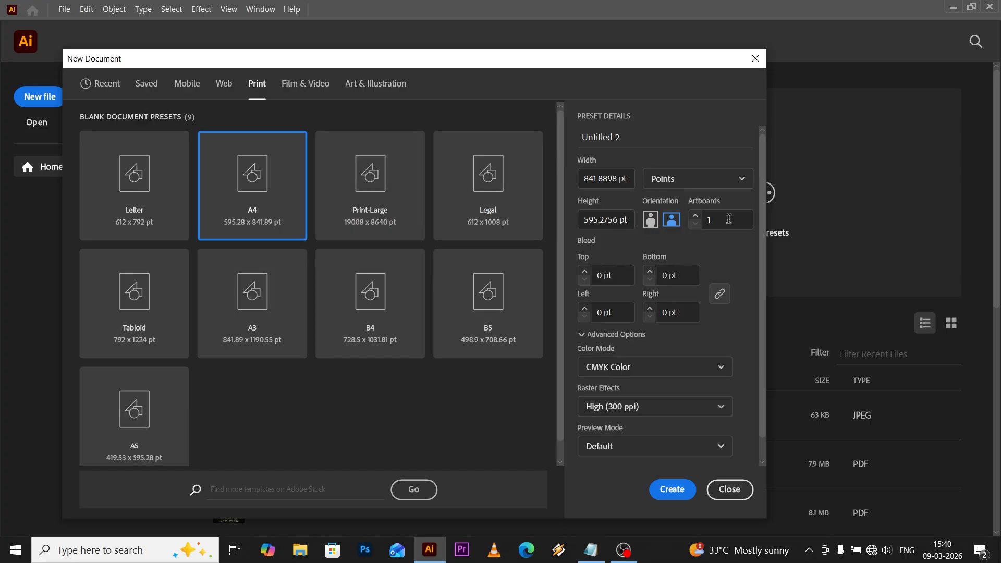
left_click(701, 187)
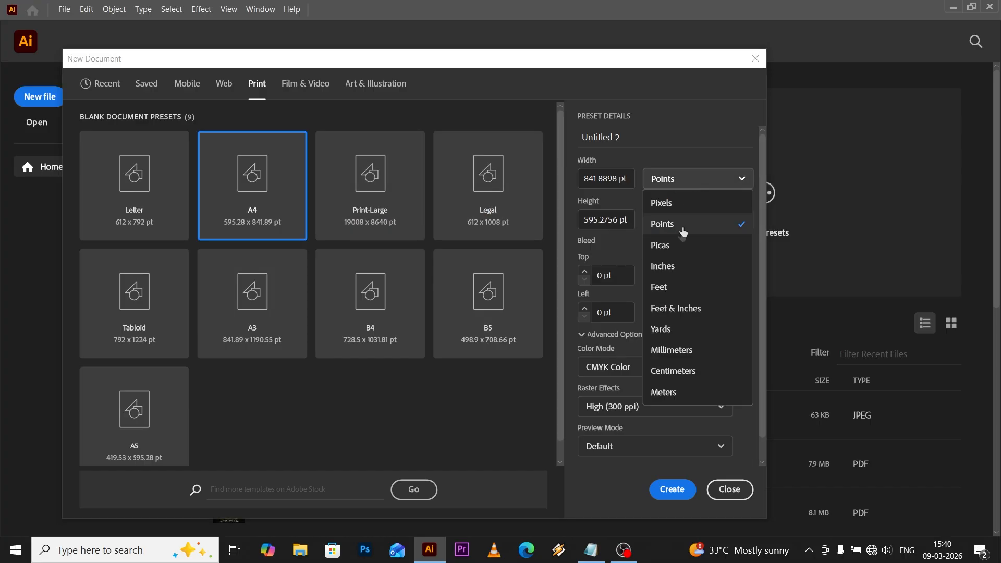
left_click(673, 371)
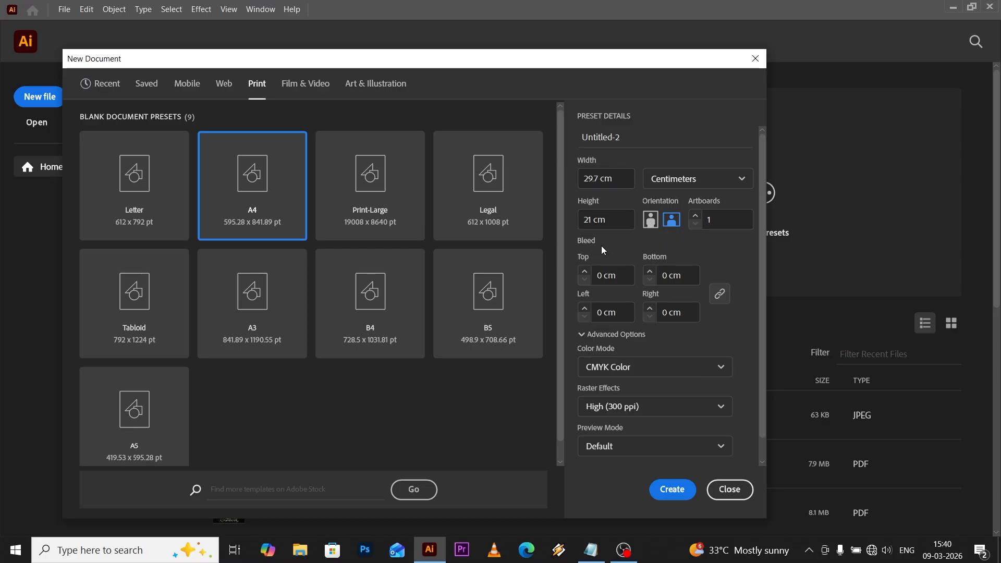
left_click(614, 371)
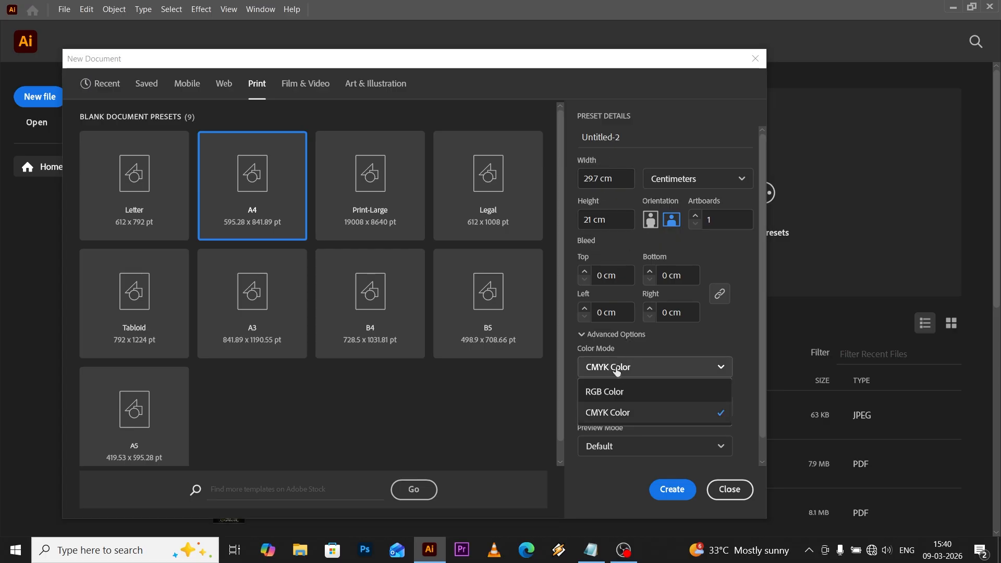
left_click(613, 394)
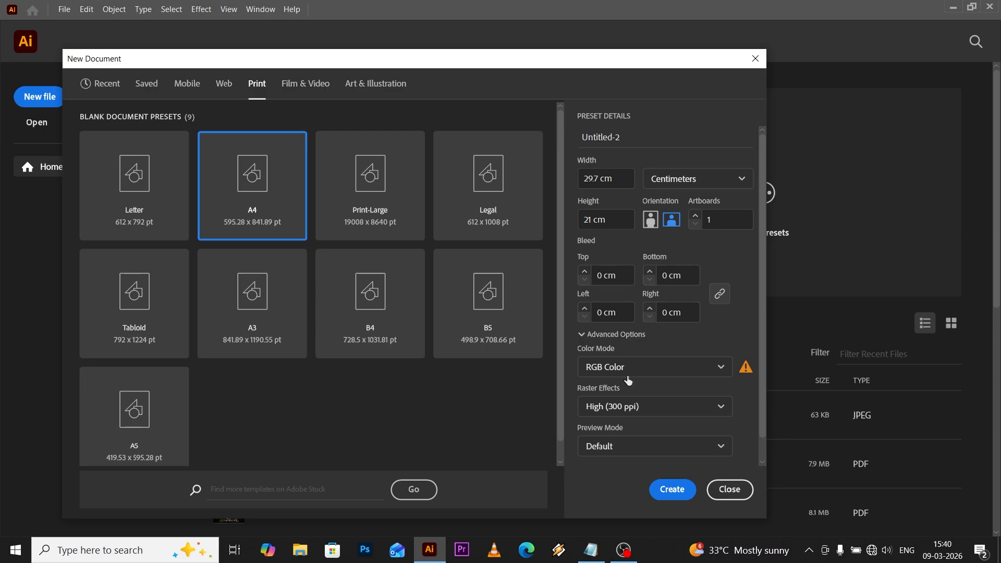
left_click(674, 492)
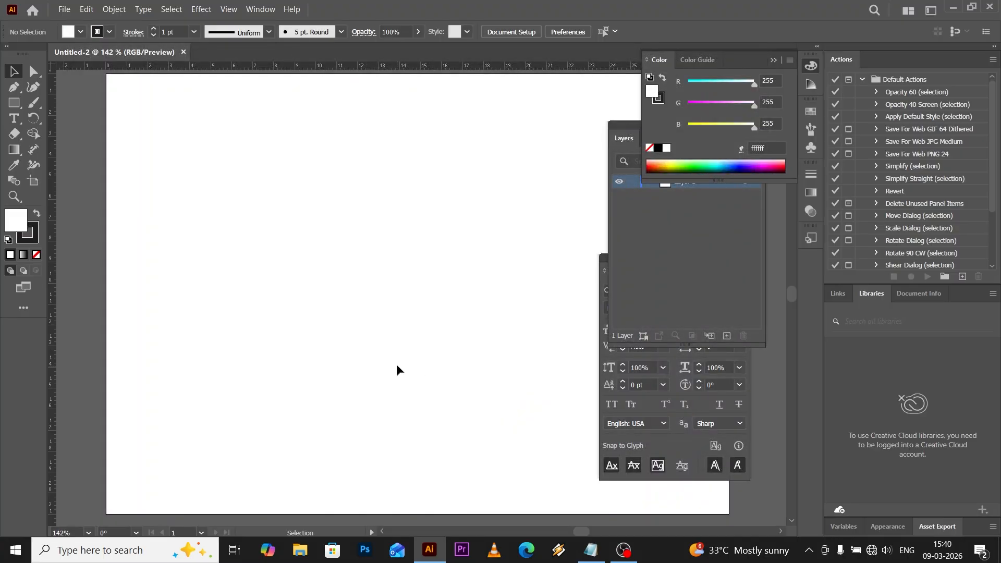
Save the document as an Adobe Illustrator file named Ai Creation in the Photoshop folder
scroll(260, 304, "down", 1)
left_click_drag(377, 247, 339, 233)
left_click(64, 9)
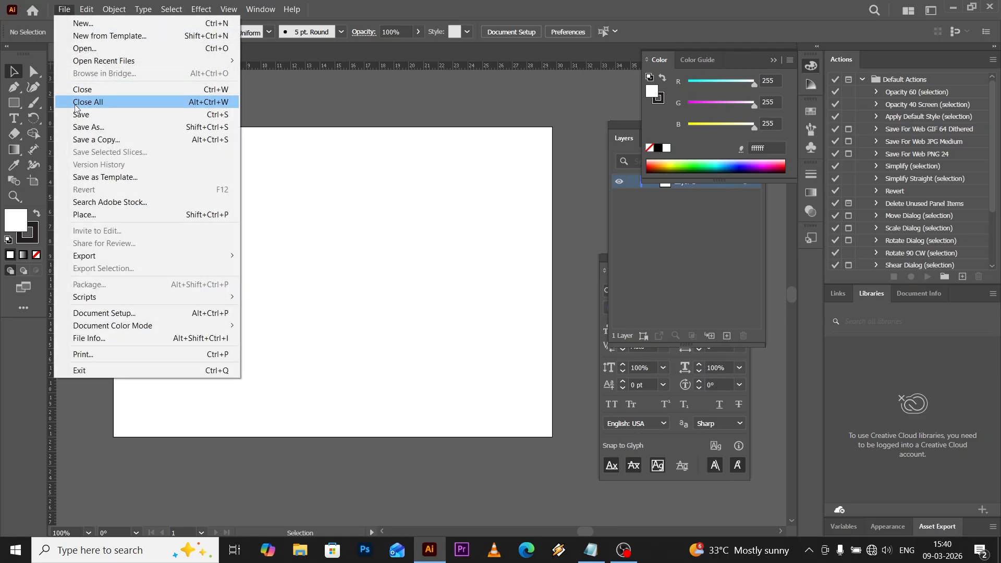
left_click(80, 115)
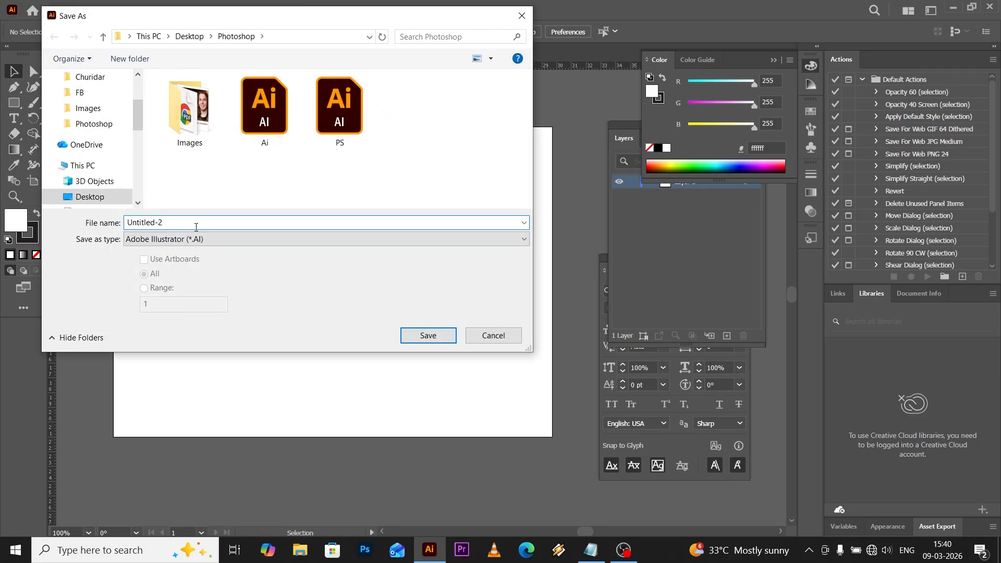
type("A")
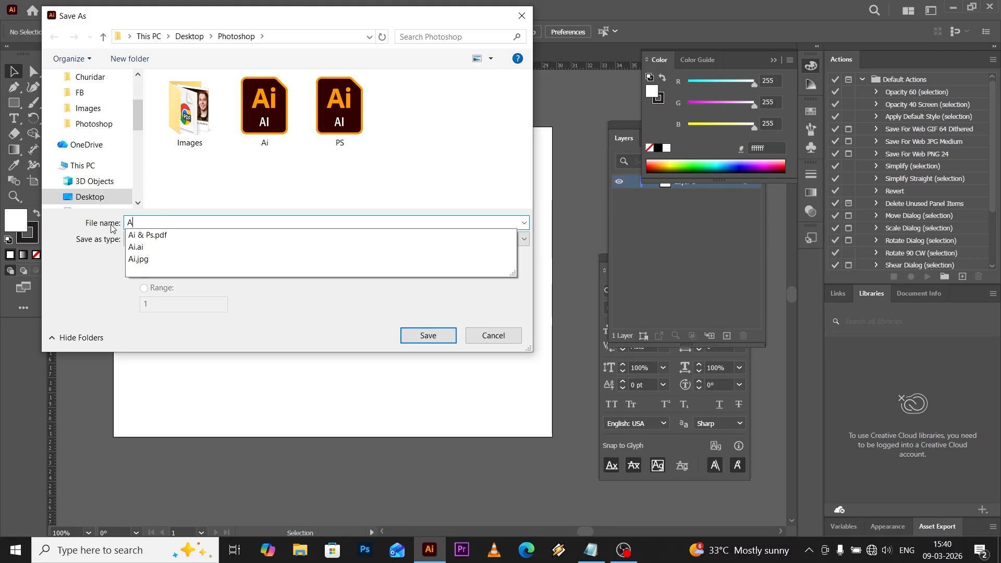
type("i Creation")
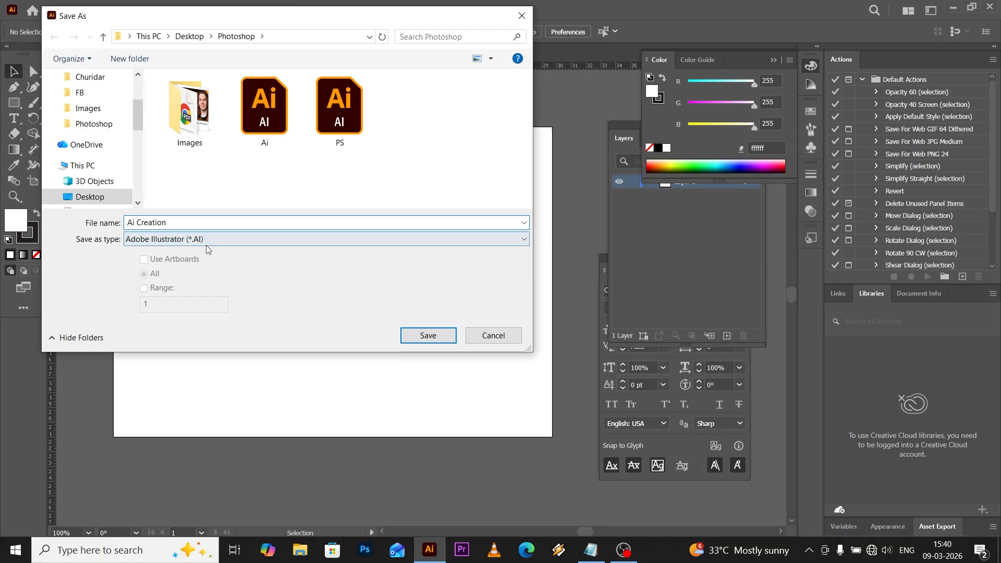
left_click(402, 338)
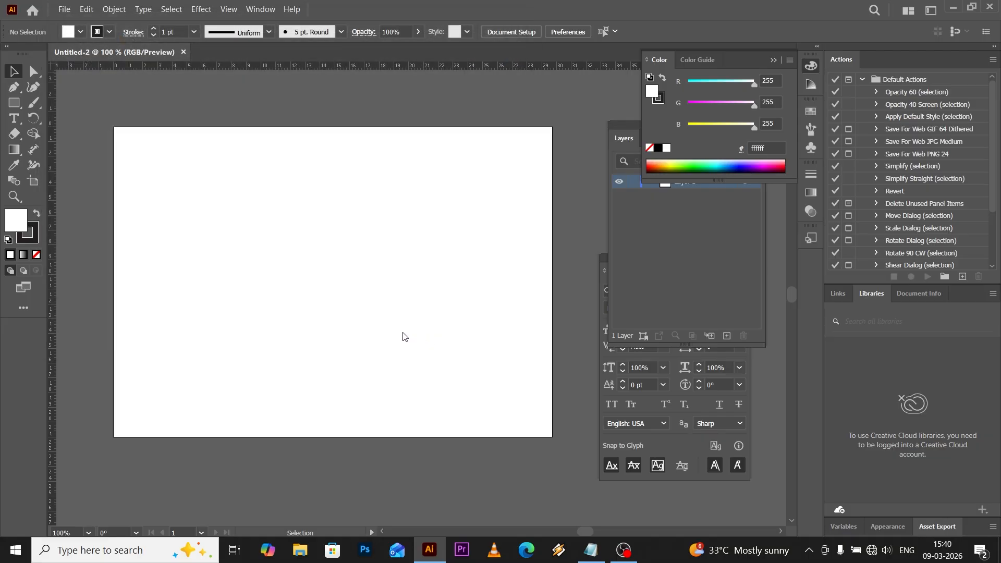
left_click(373, 462)
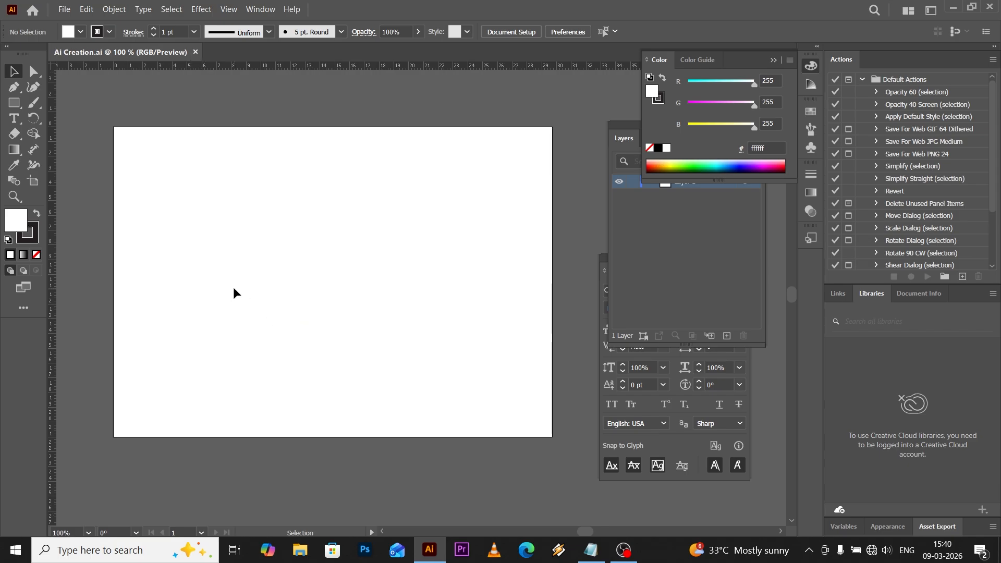
Place the Icon image from the Photoshop folder on the artboard as a linked file at its original size
left_click_drag(267, 187, 271, 181)
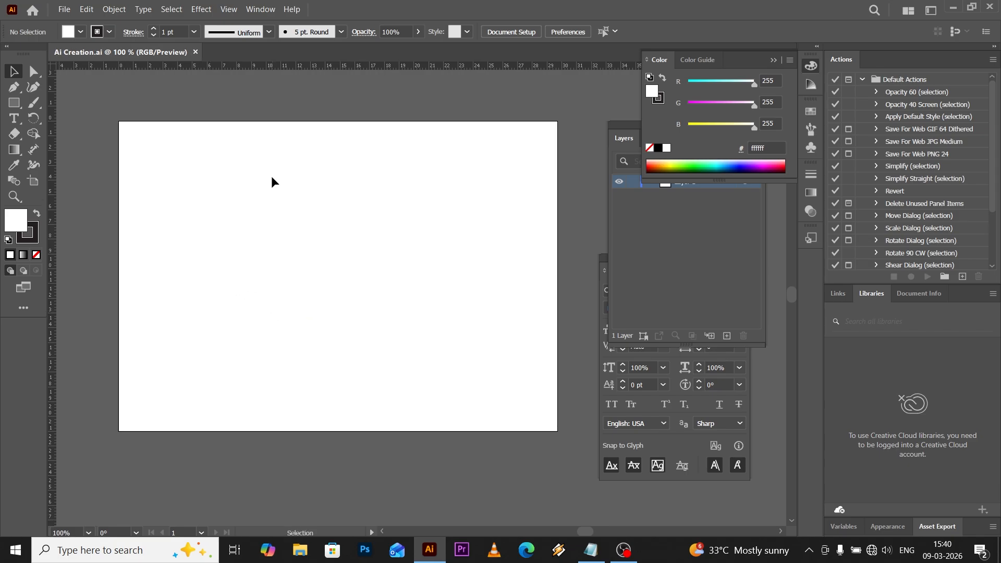
left_click(64, 11)
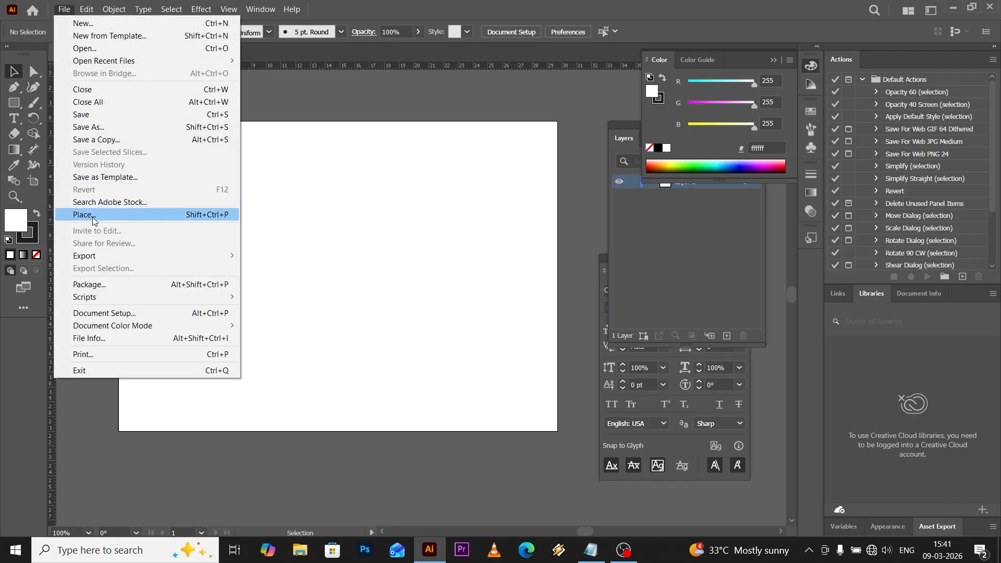
left_click(84, 215)
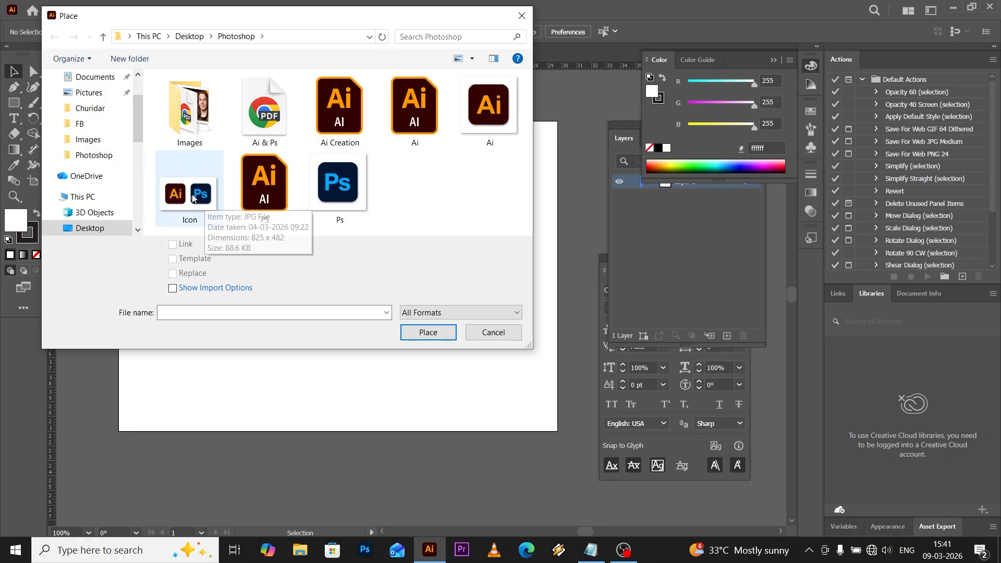
left_click(198, 215)
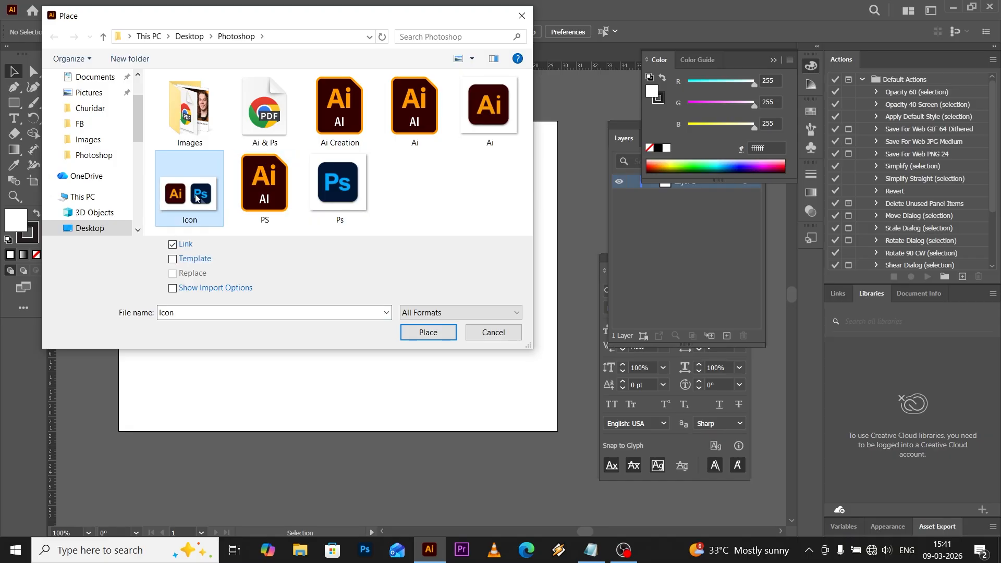
left_click(420, 332)
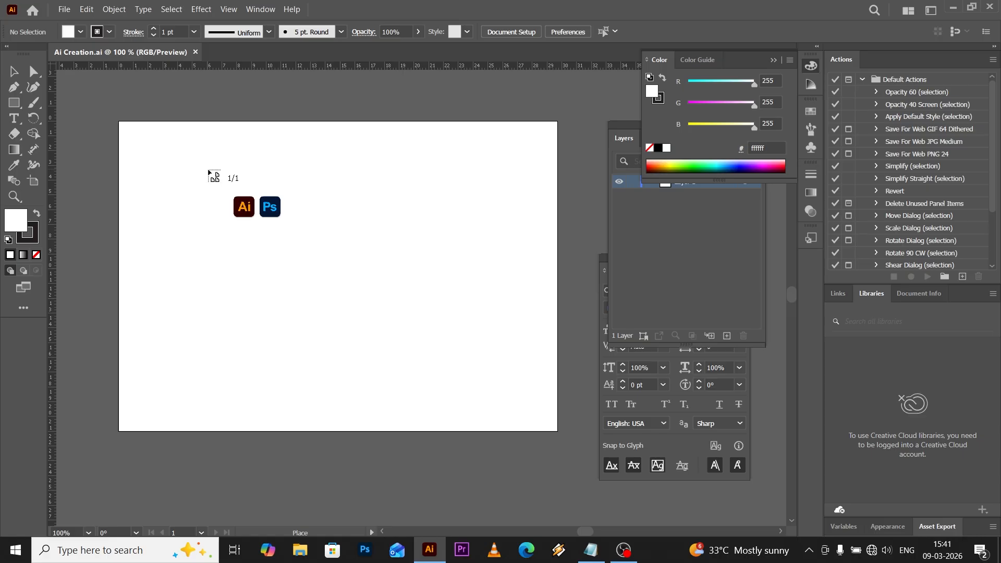
left_click(233, 179)
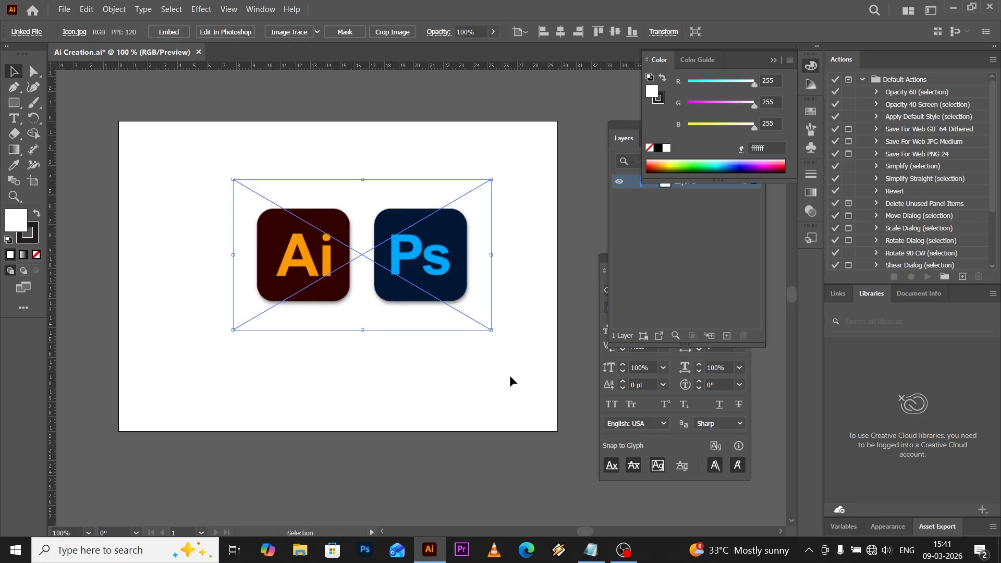
Center the placed icon image horizontally and vertically on the artboard and deselect it
left_click(560, 33)
left_click(615, 32)
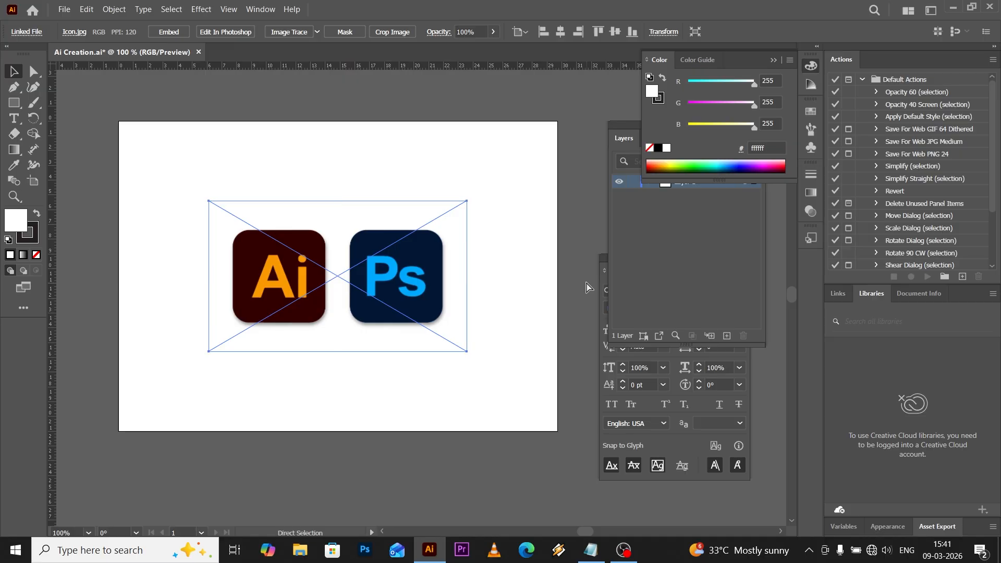
left_click(586, 284)
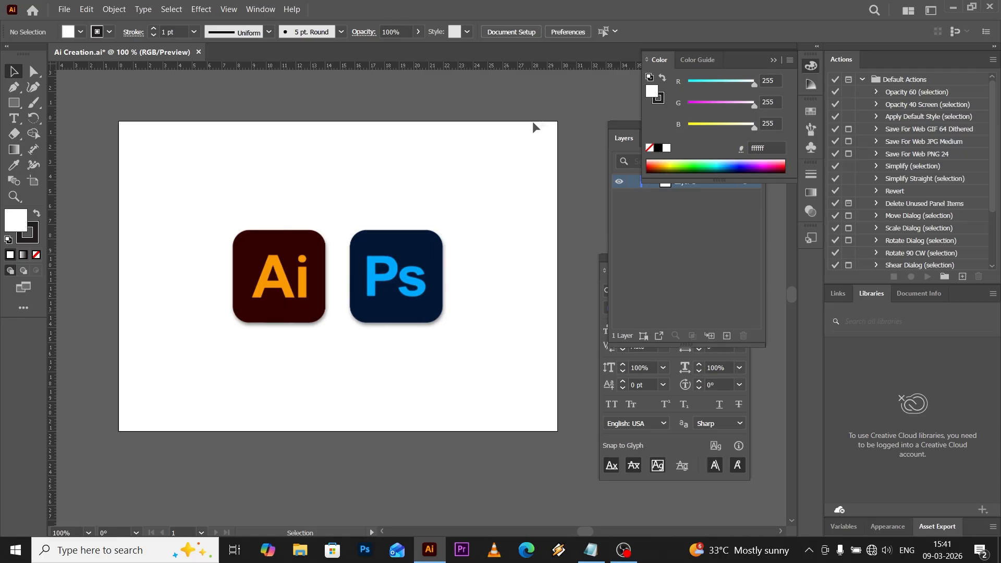
Rename Layer 1 to Bg and add a new layer above it named Ai
left_click(621, 133)
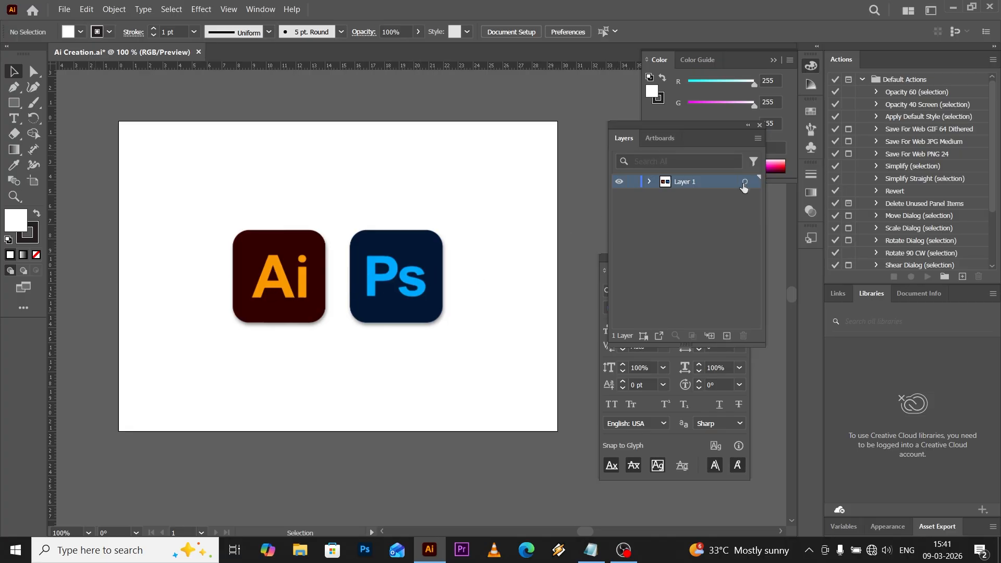
double_click(681, 182)
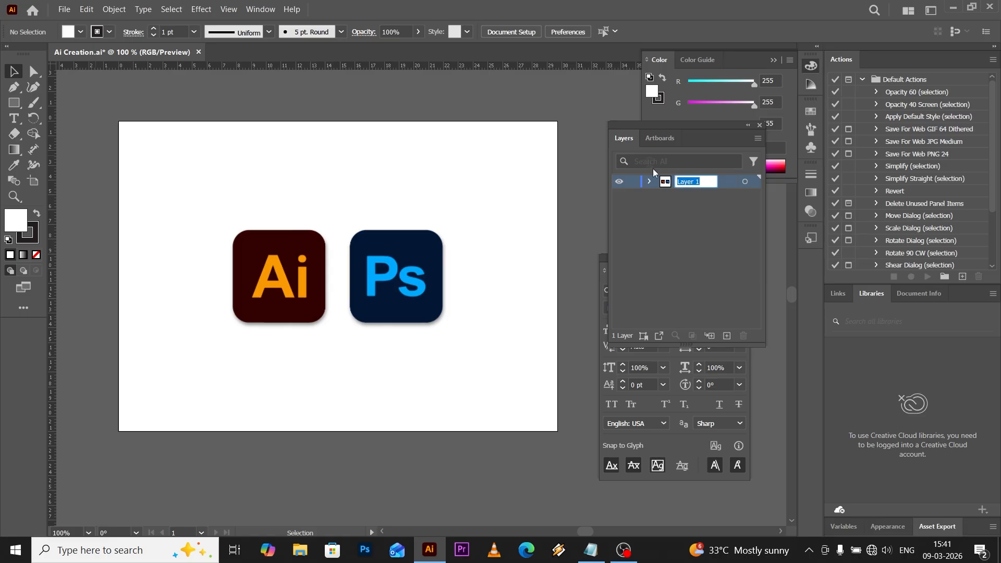
type("Bo")
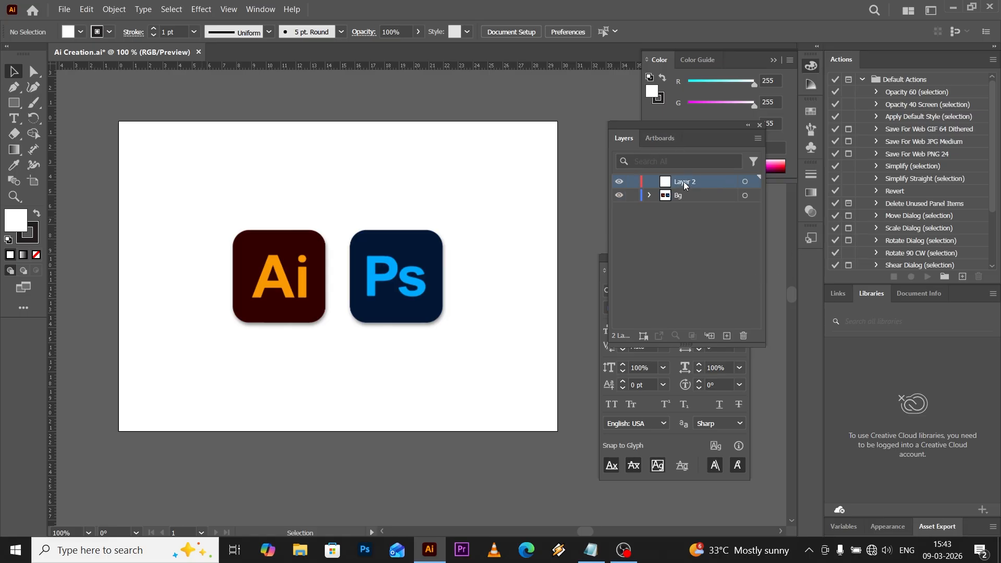
double_click(684, 182)
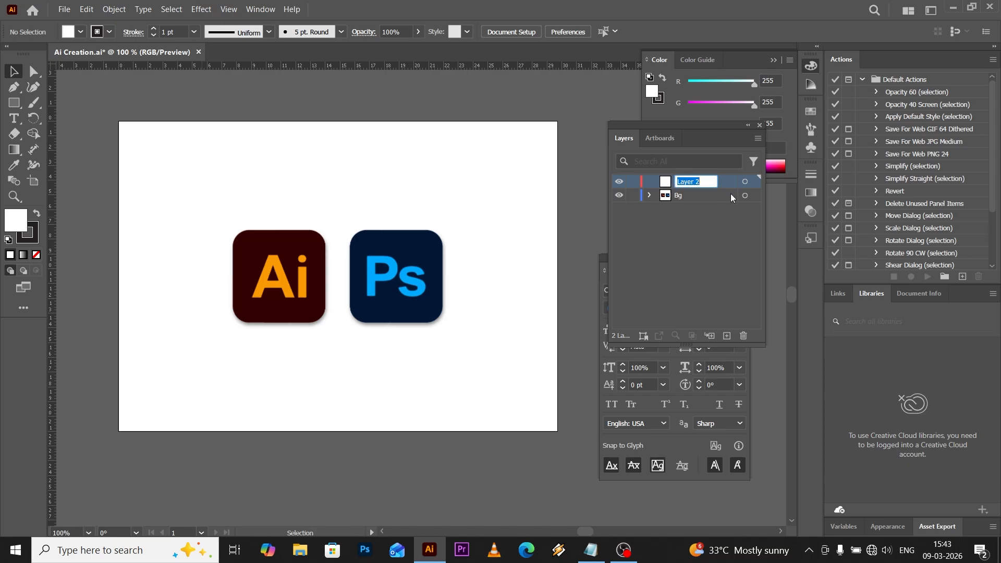
type("Ai")
left_click(688, 223)
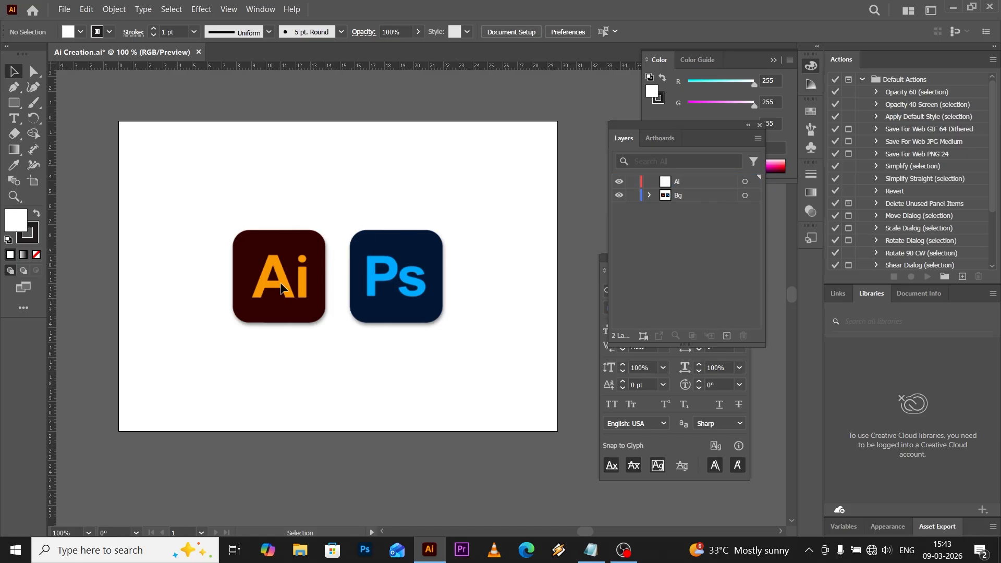
Draw a rectangle exactly covering the Ai icon on the Ai layer and remove its fill
scroll(261, 281, "up", 1)
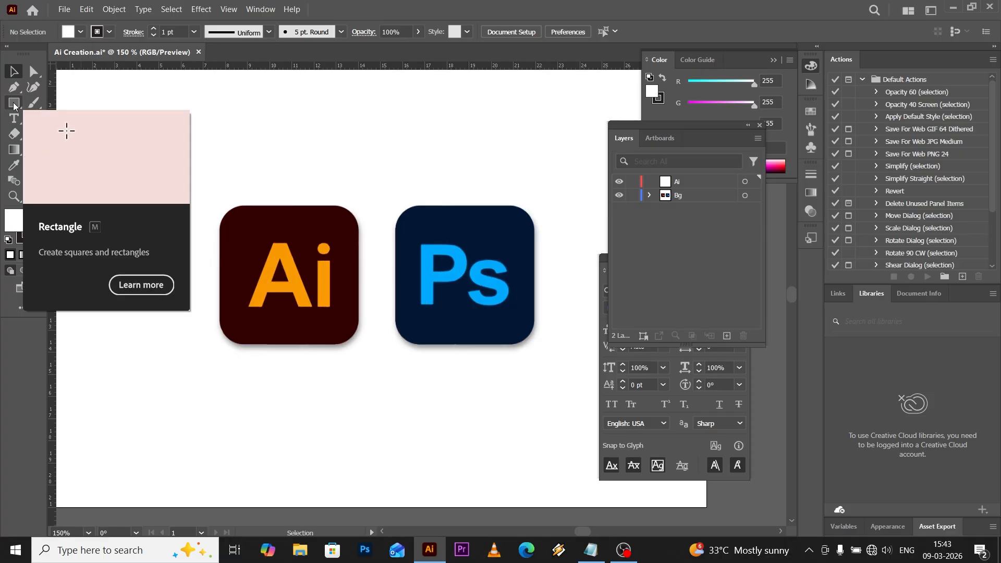
left_click(14, 105)
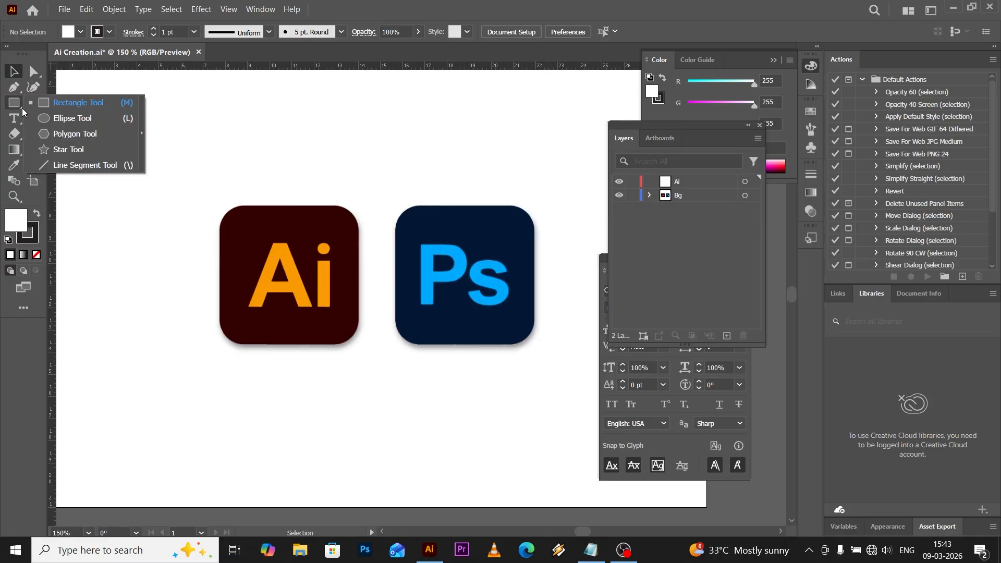
left_click(21, 109)
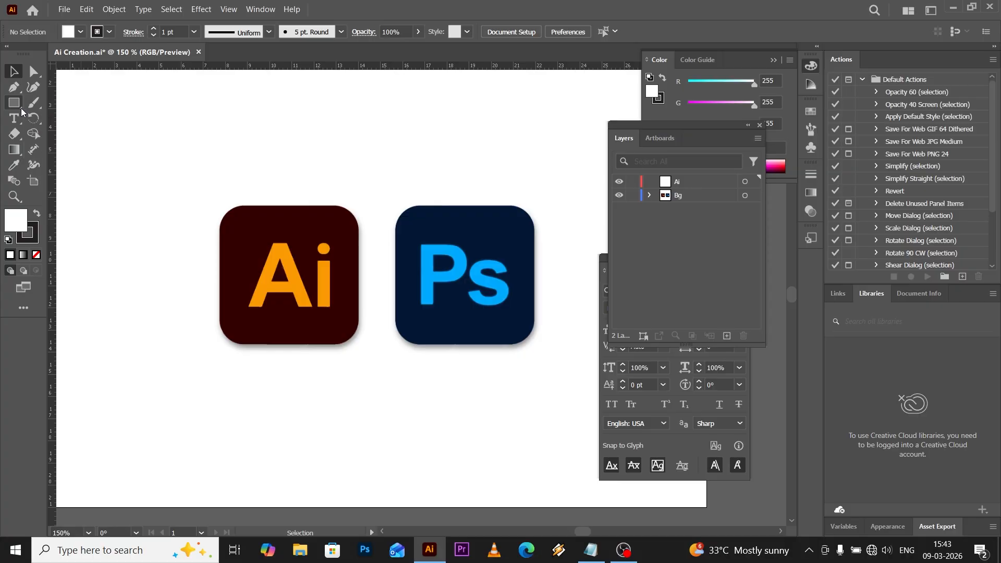
left_click(17, 108)
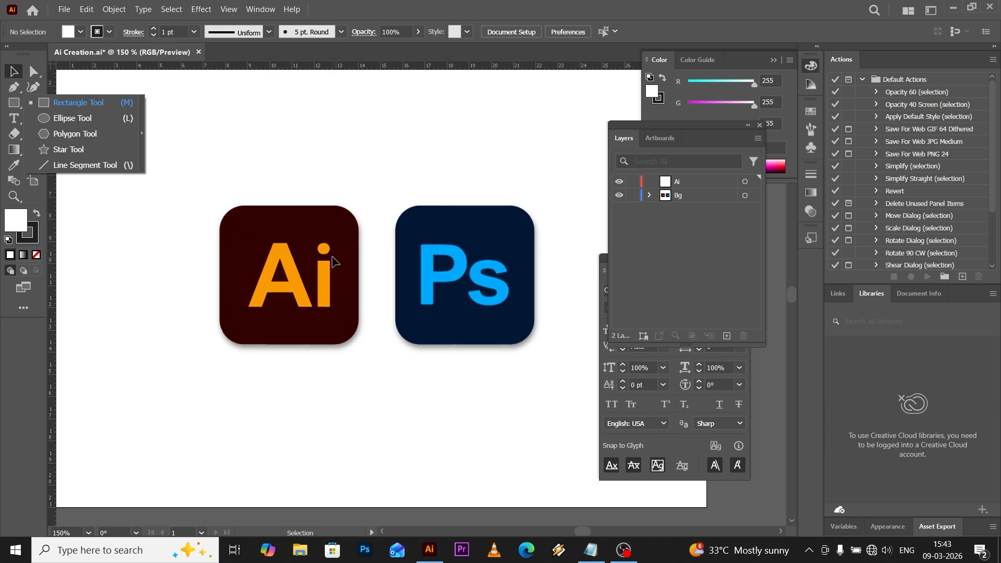
left_click(48, 105)
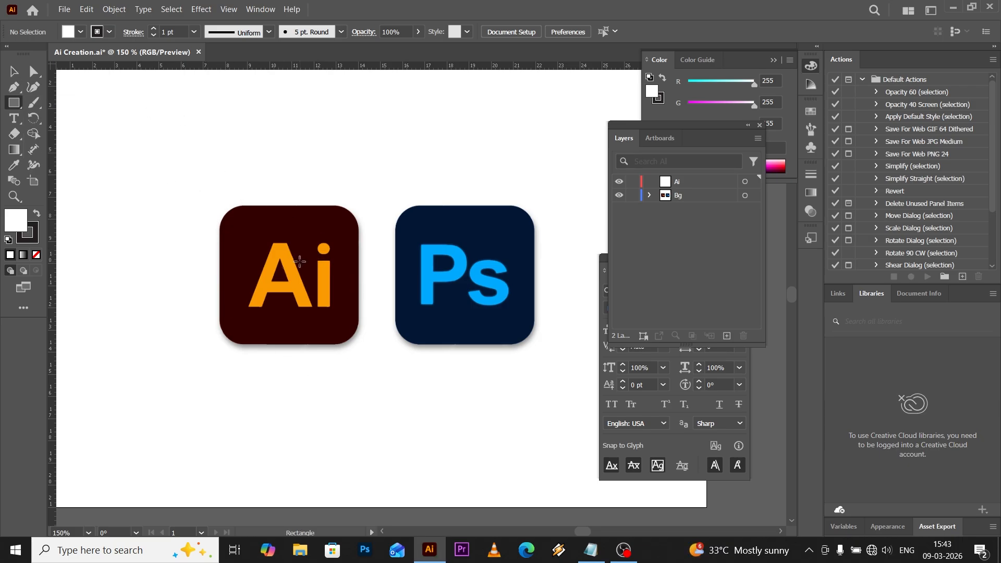
scroll(300, 260, "up", 2)
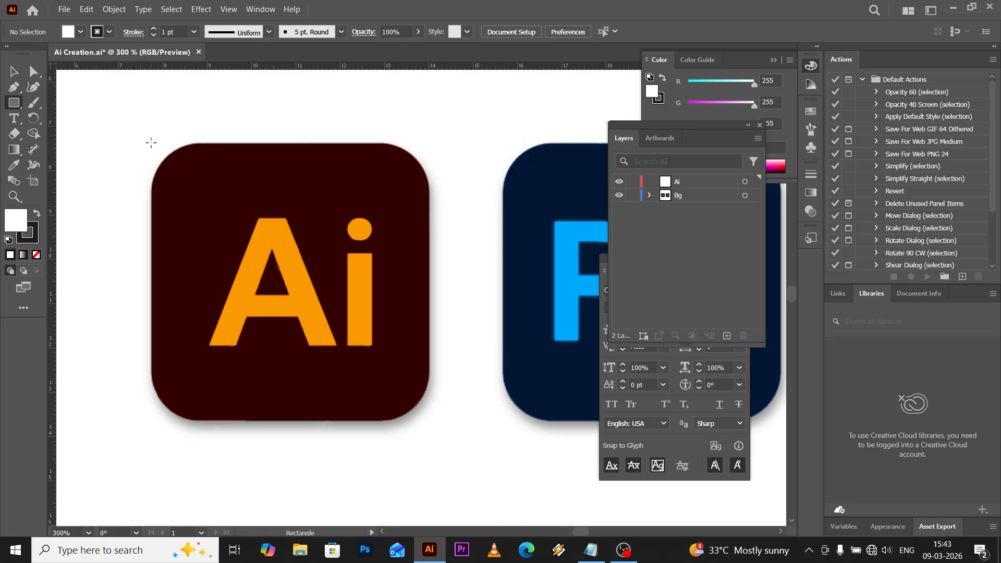
left_click_drag(152, 142, 432, 420)
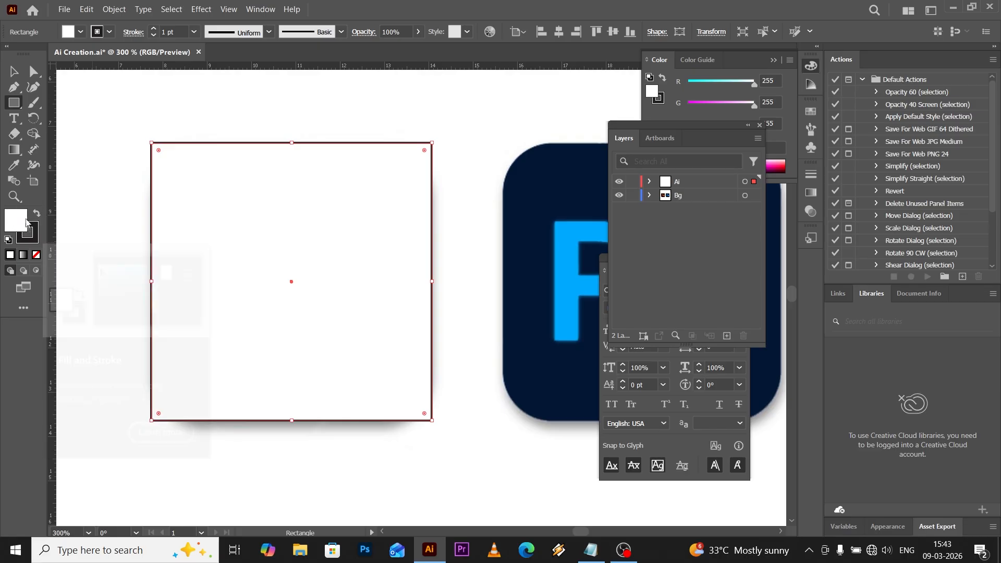
left_click(36, 255)
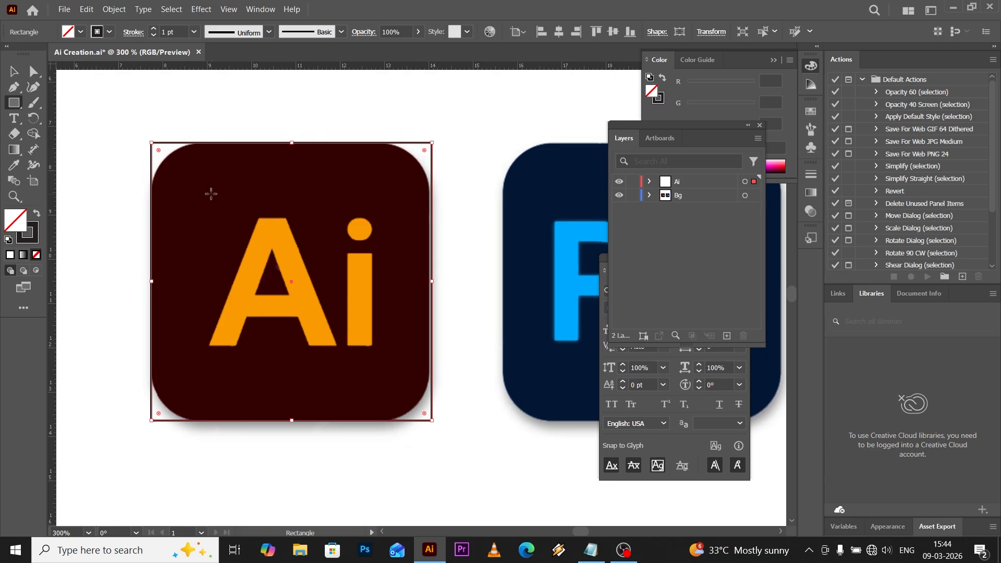
Round all four corners of the rectangle to a radius of about 1.22 cm, matching the icon's outline
left_click(37, 77)
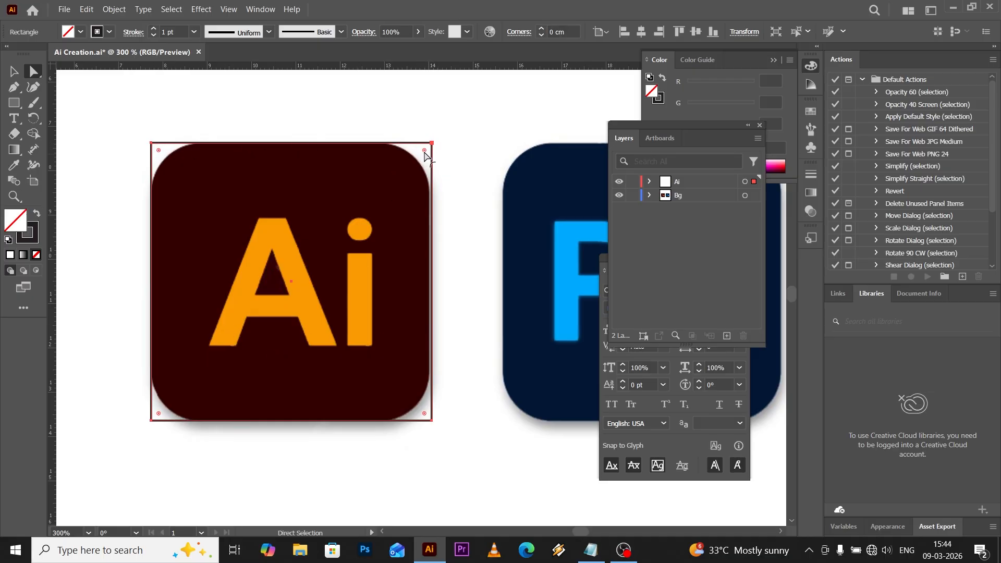
left_click_drag(424, 150, 375, 196)
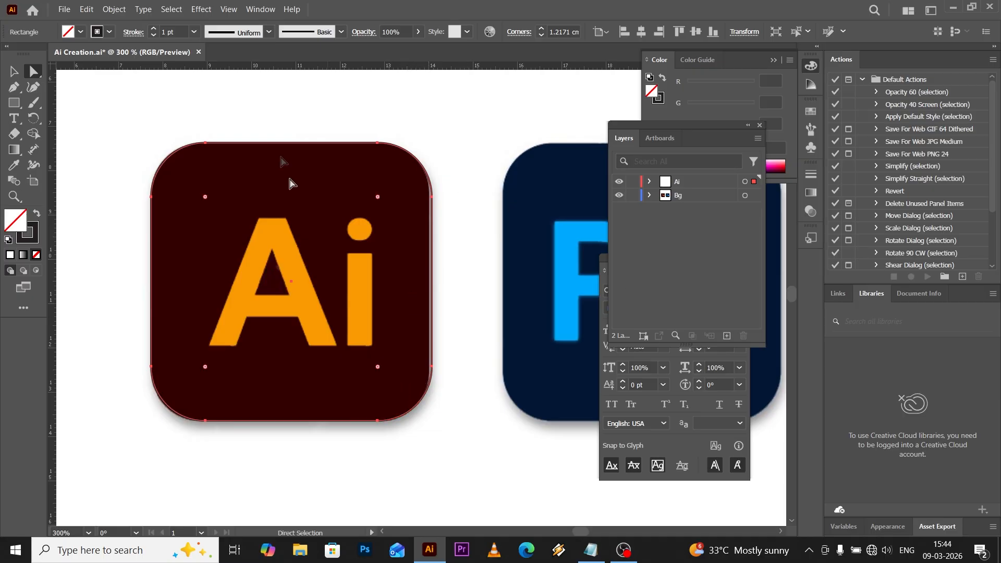
left_click(14, 70)
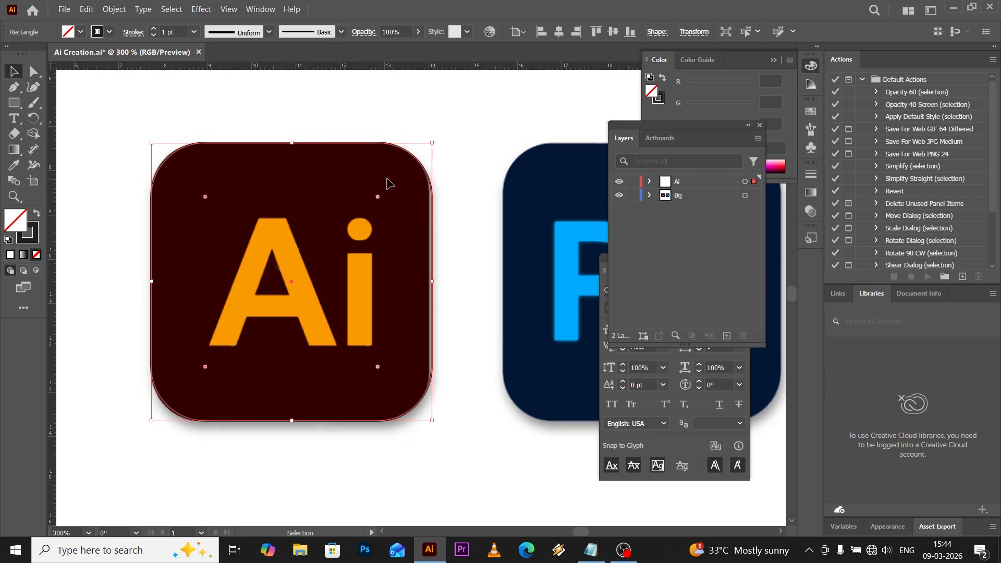
Isolate the rounded rectangle, nudge its right-side anchor points one increment left, then exit isolation and reselect the shape
left_click(387, 179)
left_click(390, 143)
double_click(391, 148)
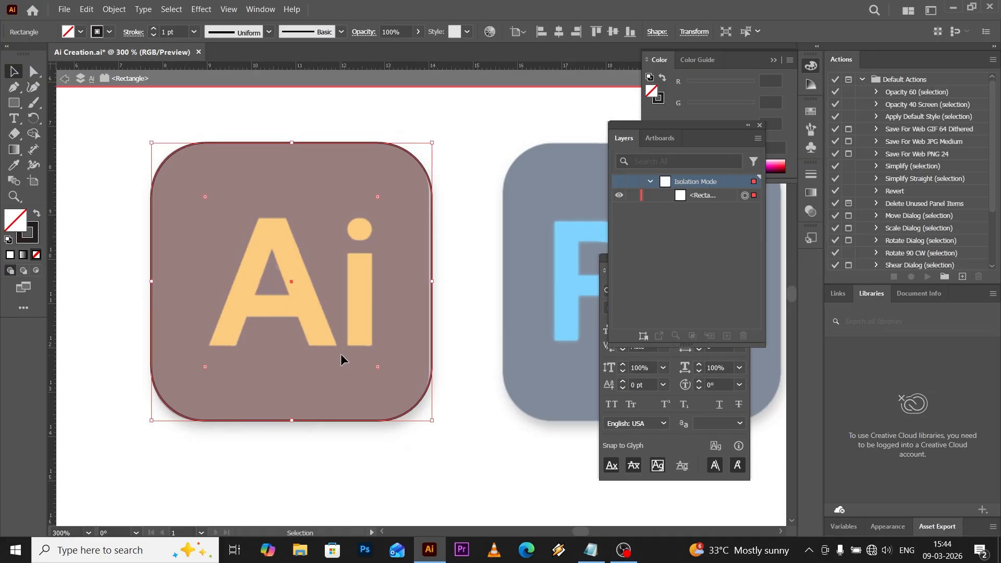
left_click(33, 71)
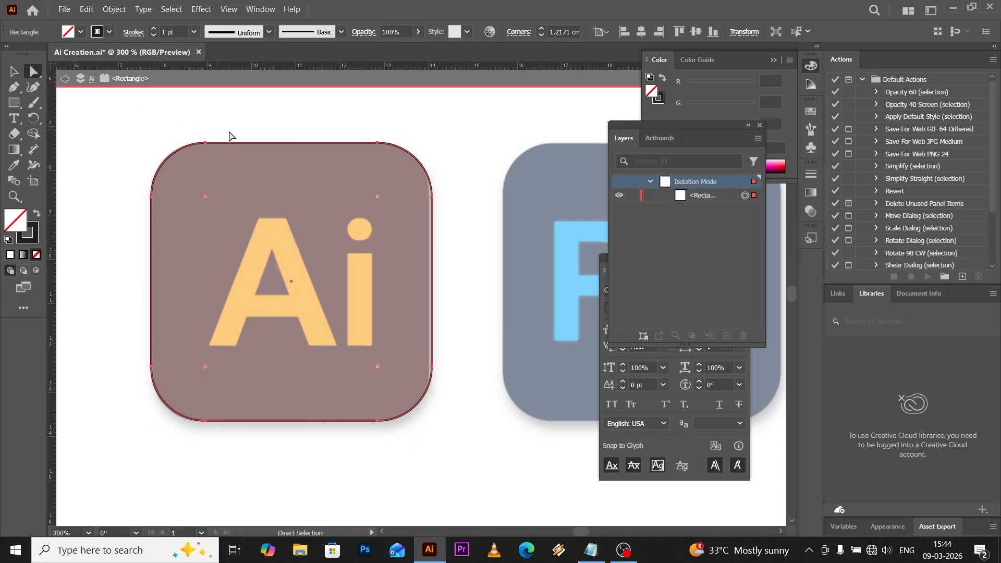
left_click_drag(357, 102, 461, 482)
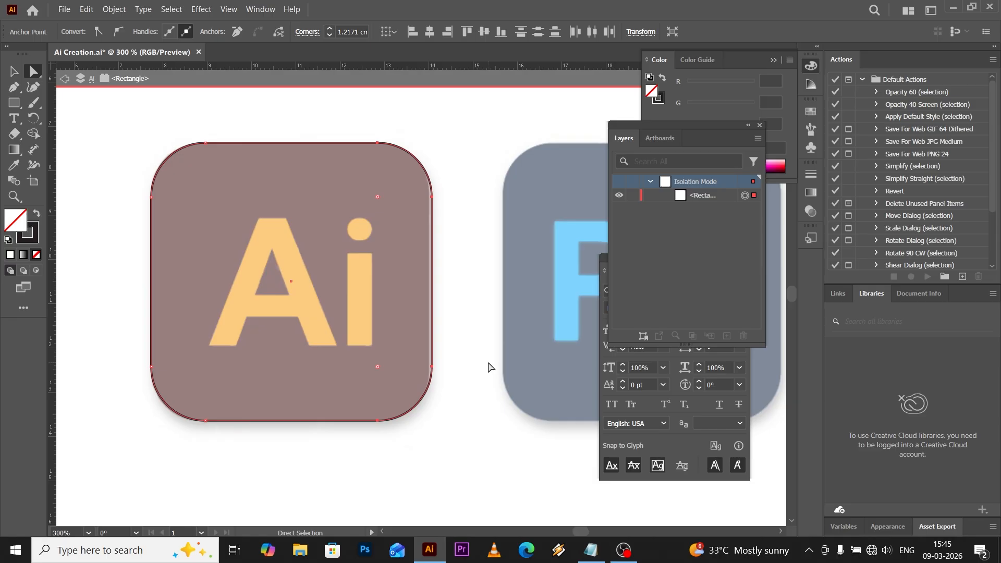
key("Left")
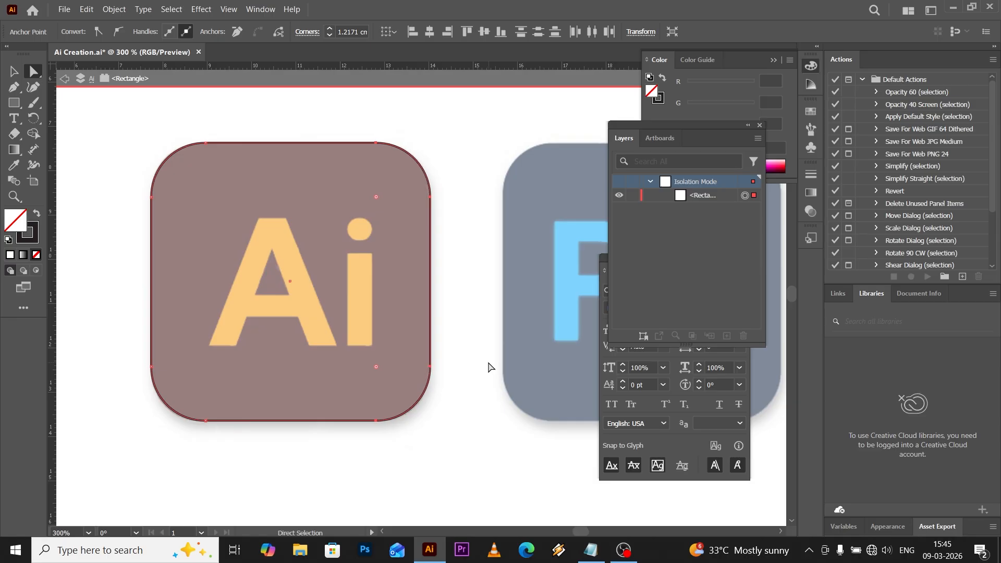
left_click(13, 71)
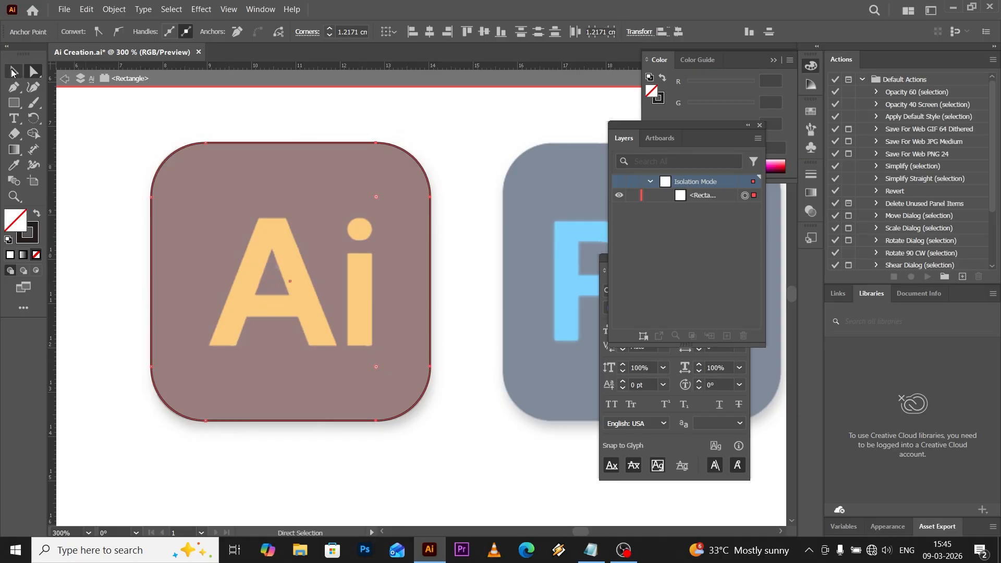
double_click(486, 136)
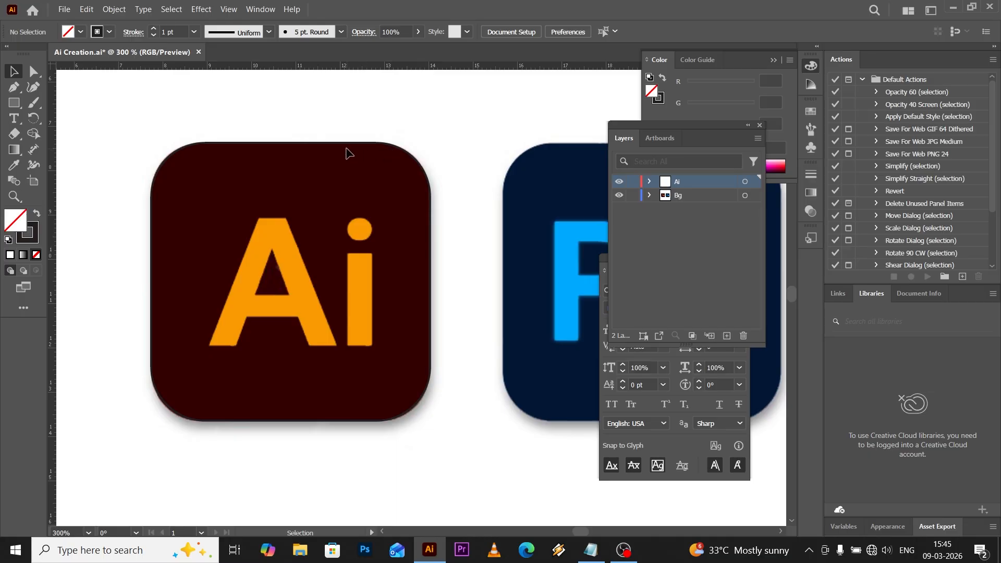
left_click(287, 148)
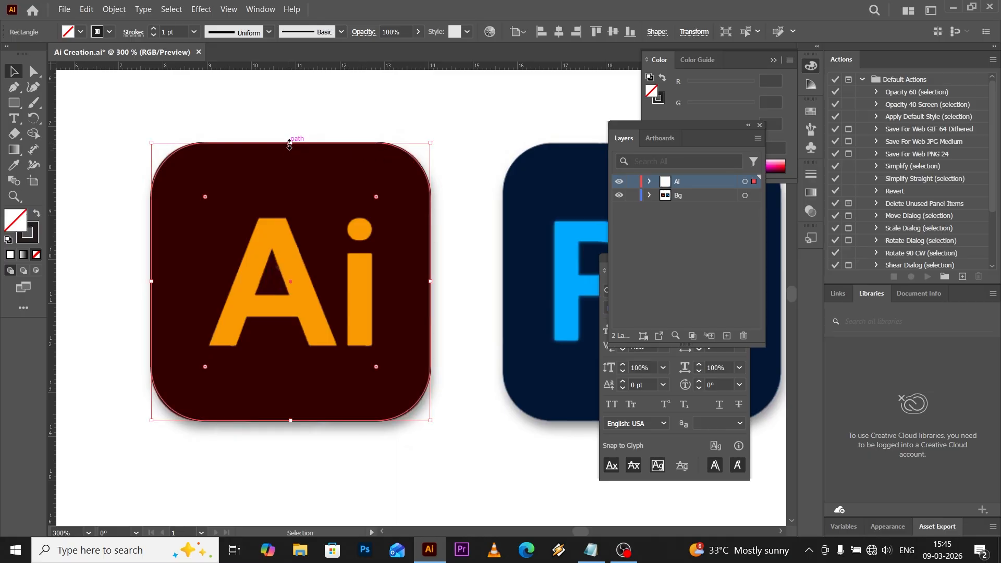
left_click(36, 236)
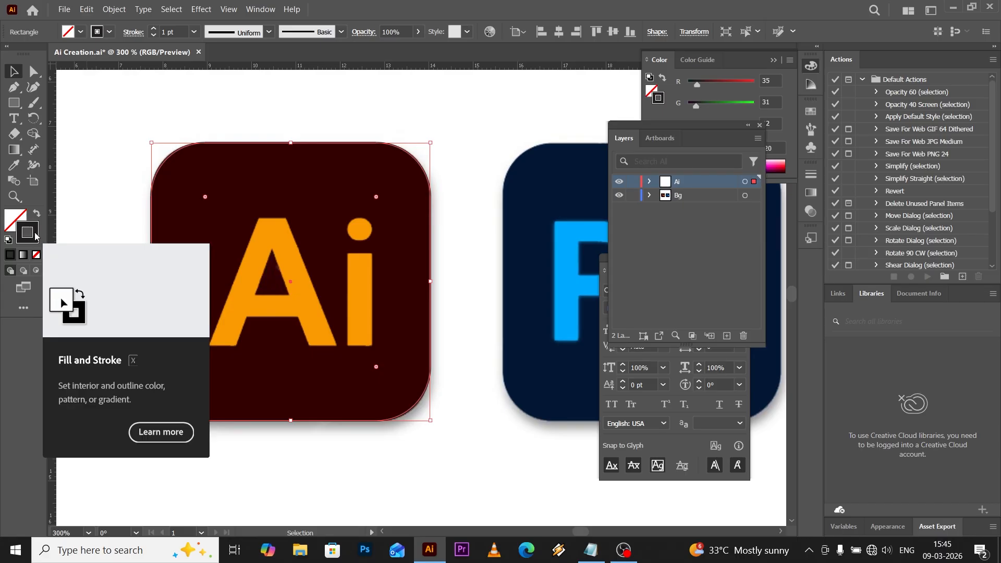
left_click(22, 219)
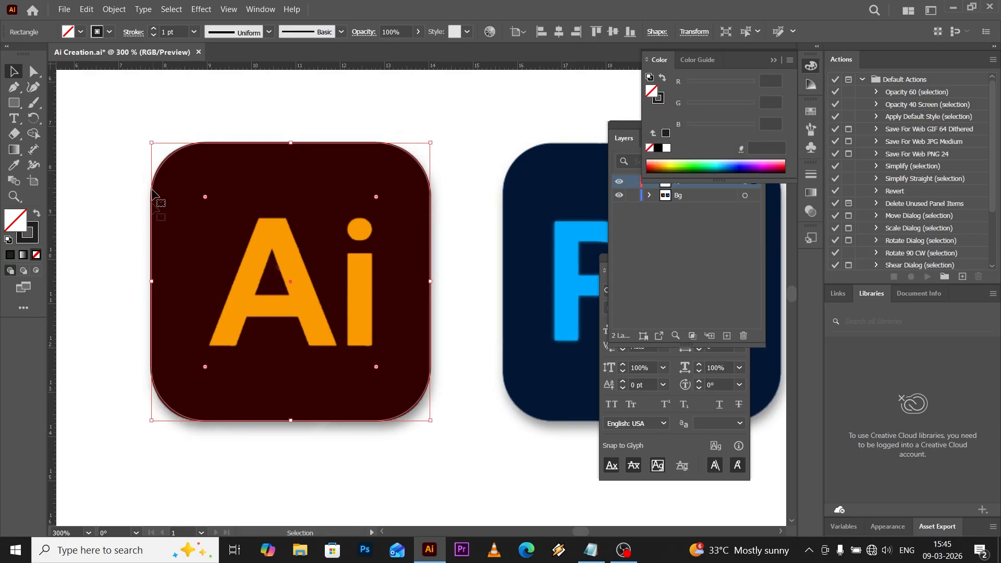
double_click(30, 241)
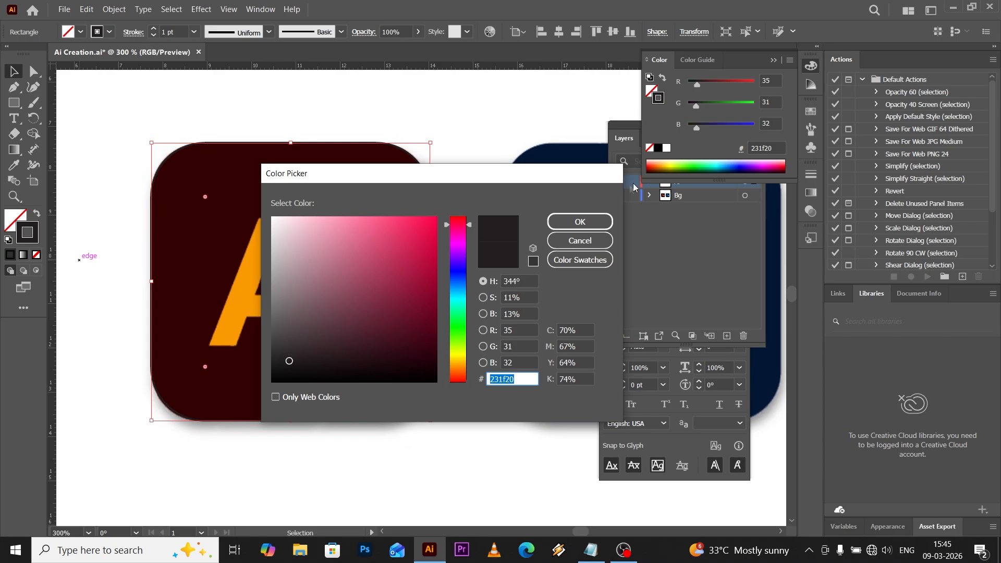
left_click(579, 240)
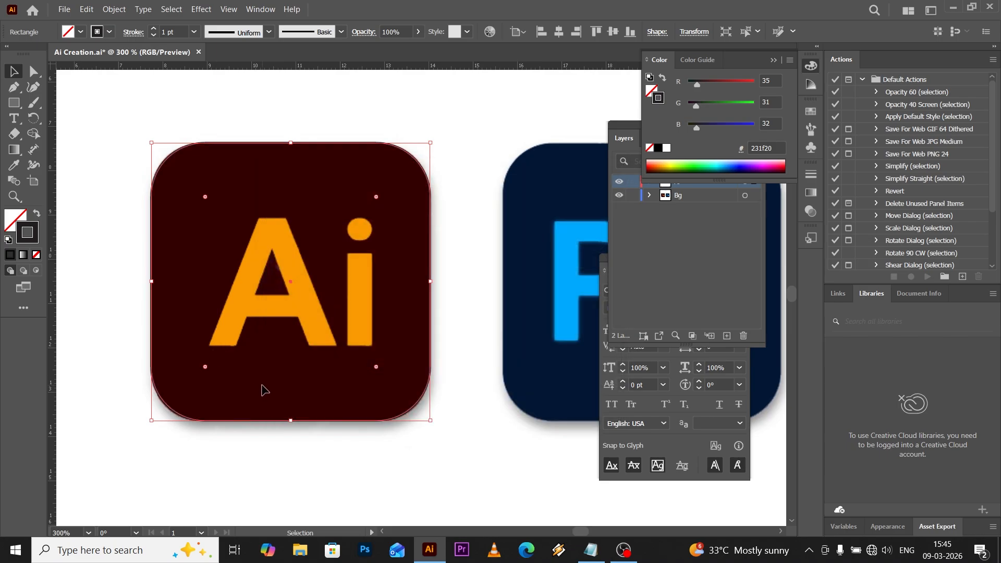
Sample the Ai icon's dark red background onto the rounded rectangle with the Eyedropper and deselect the shape
left_click(14, 165)
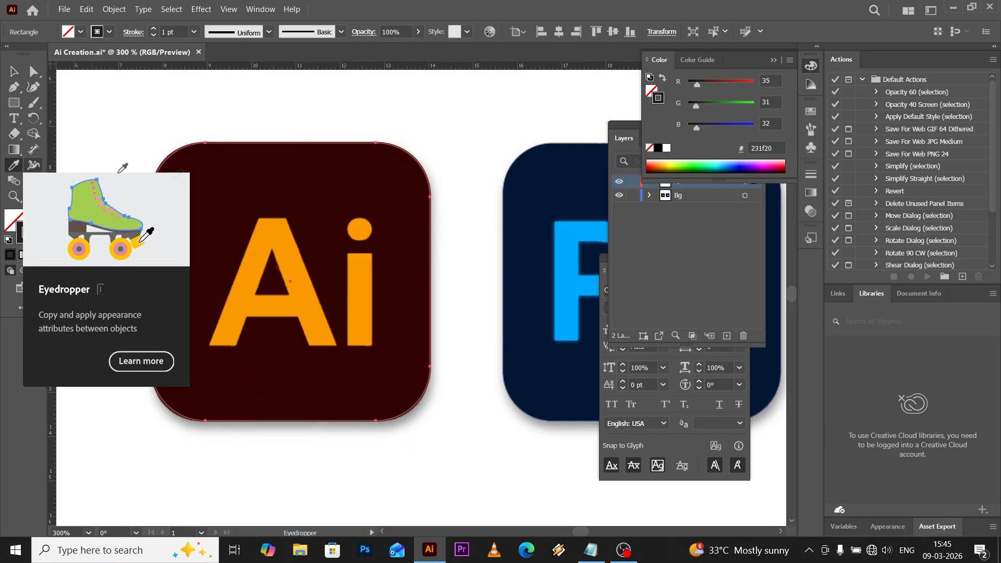
left_click(261, 185)
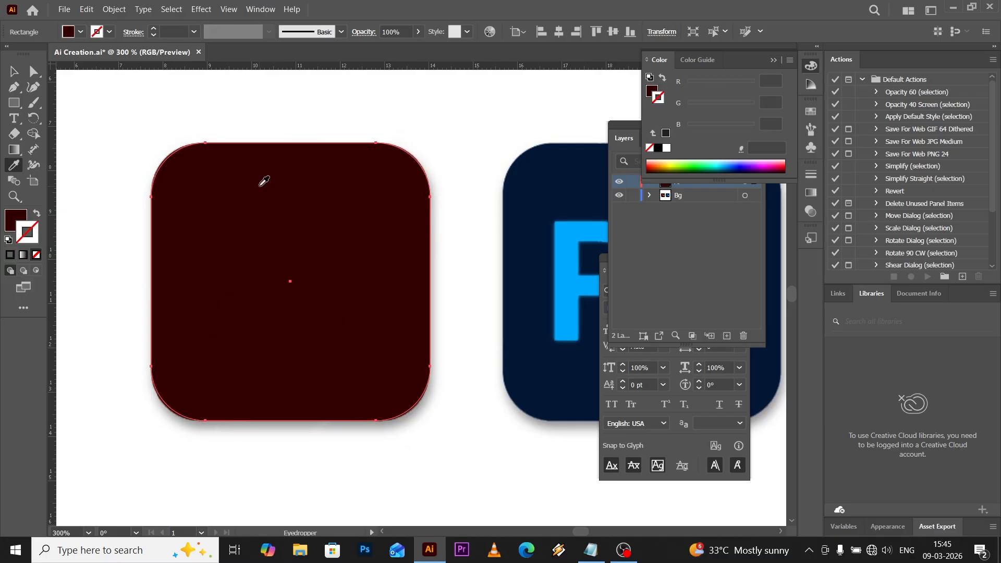
left_click(17, 218)
left_click(15, 71)
left_click(161, 99)
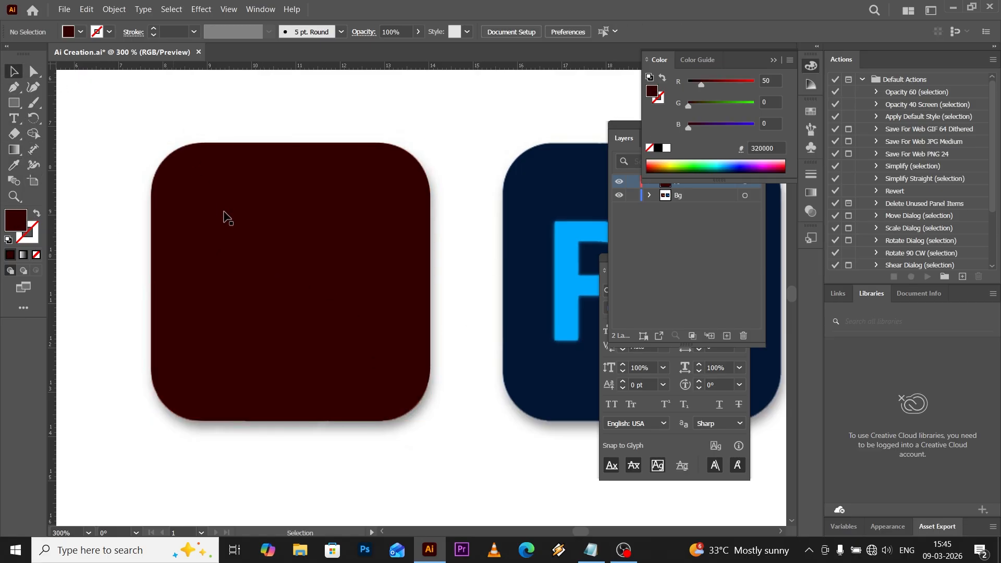
Swap the rounded rectangle's fill and stroke, leaving a dark red outline without fill, and deselect it
left_click(223, 215)
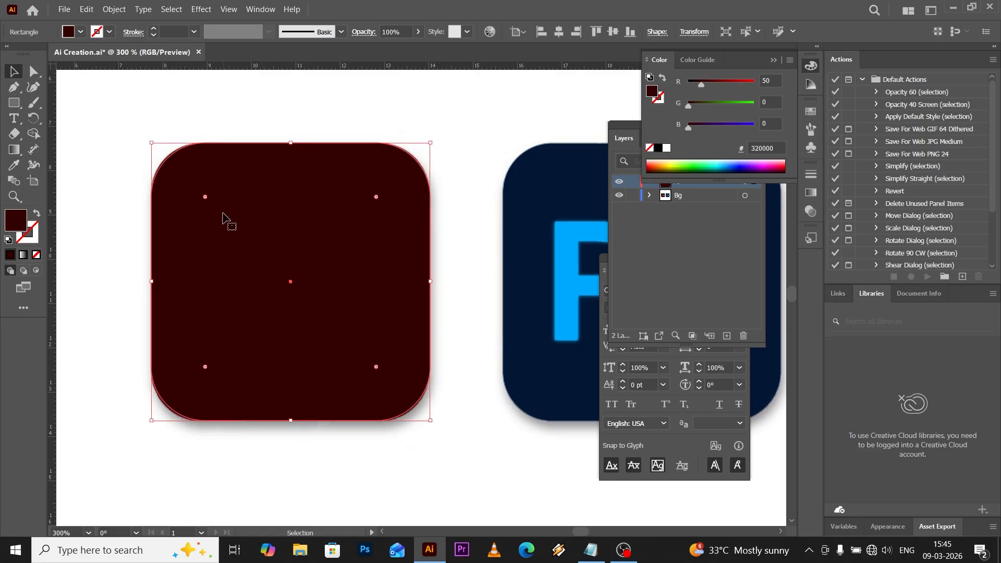
left_click(35, 213)
left_click(111, 109)
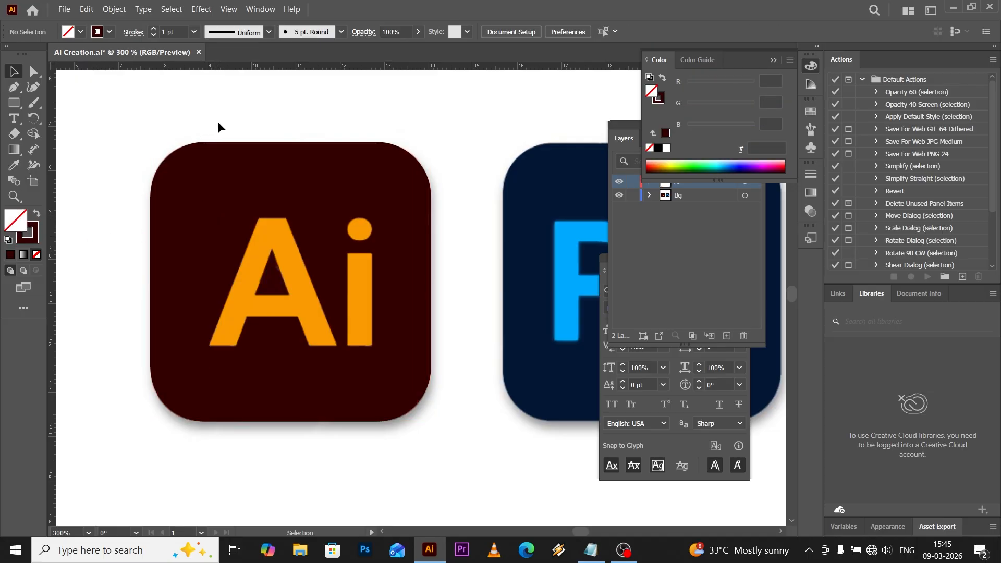
Add the point text "Ai" at 100 pt and position it just below the Ai icon
scroll(157, 111, "down", 1)
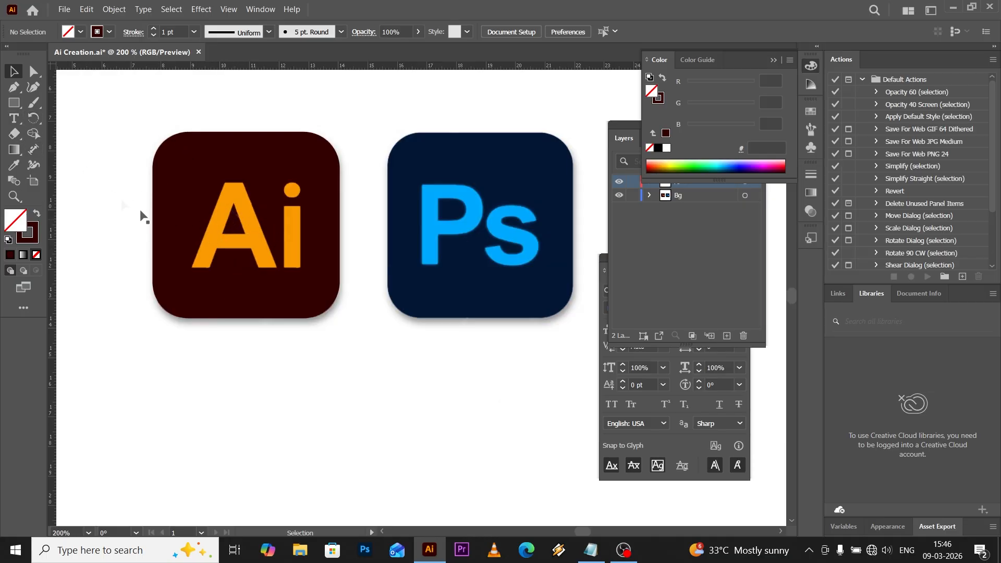
left_click(13, 120)
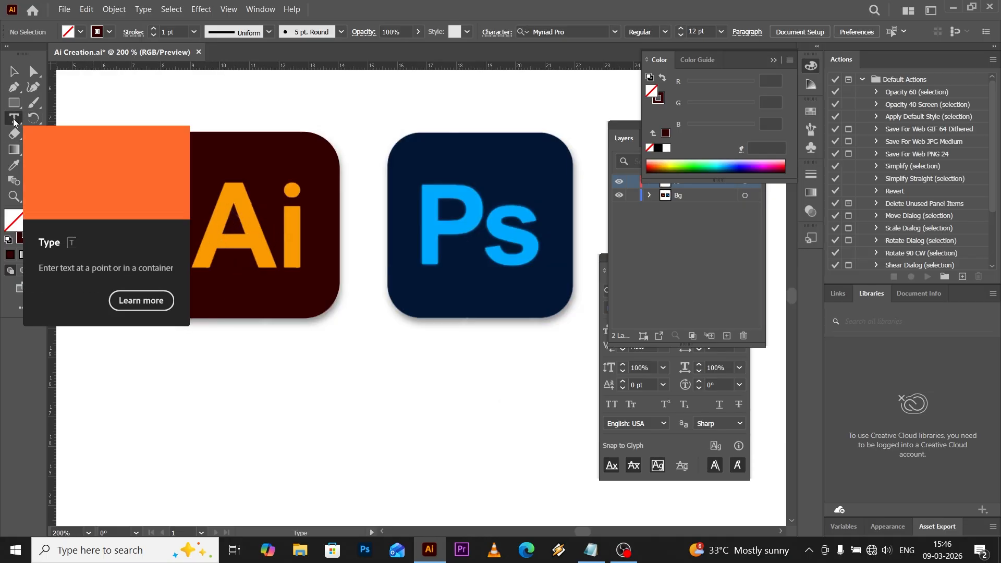
left_click(18, 121)
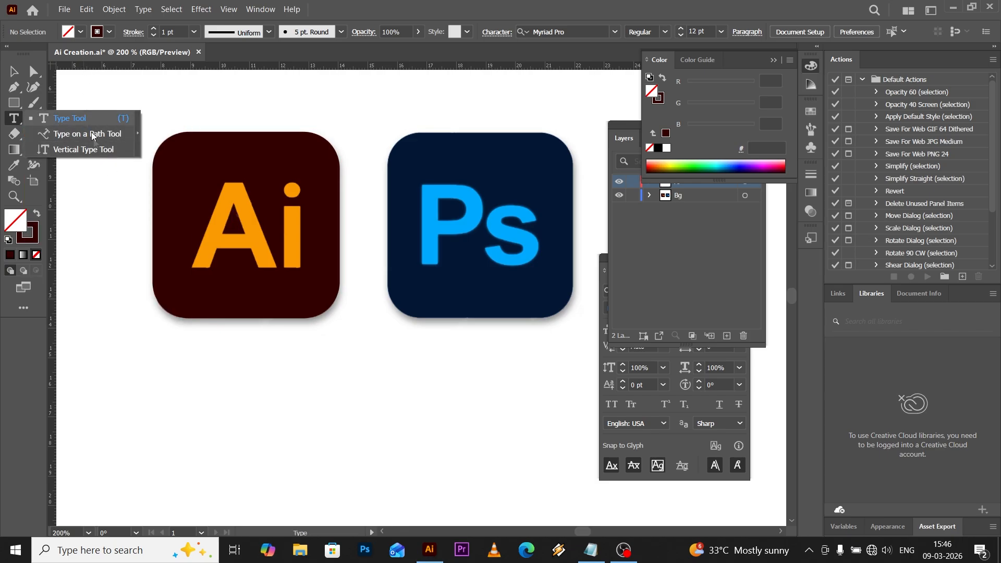
left_click(60, 119)
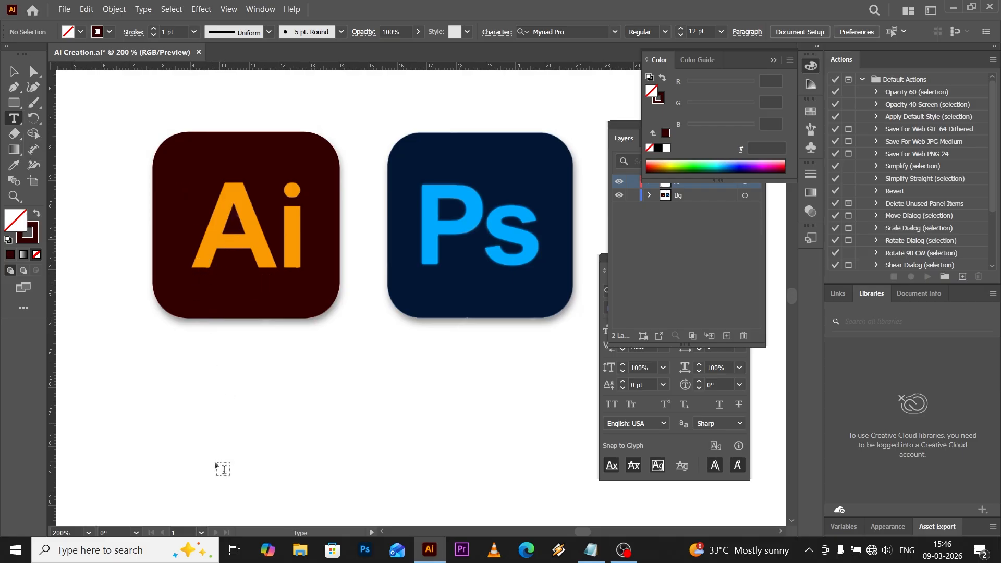
left_click(212, 375)
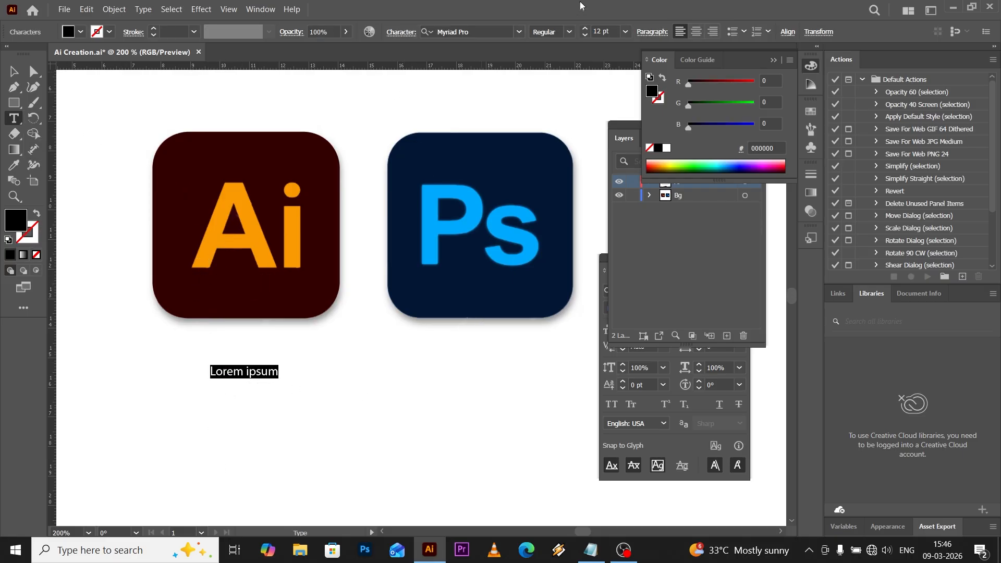
left_click(599, 31)
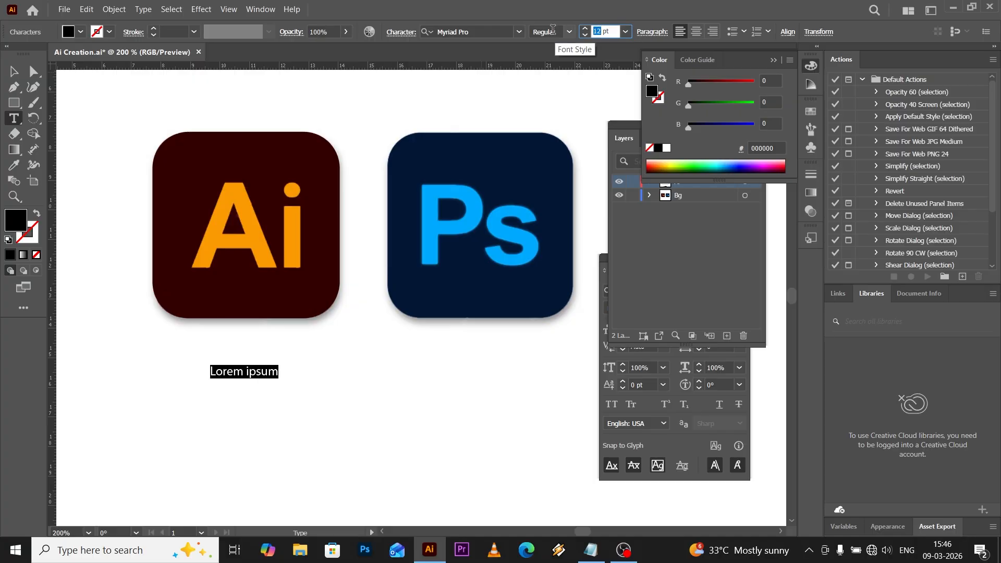
type("100")
key("Return")
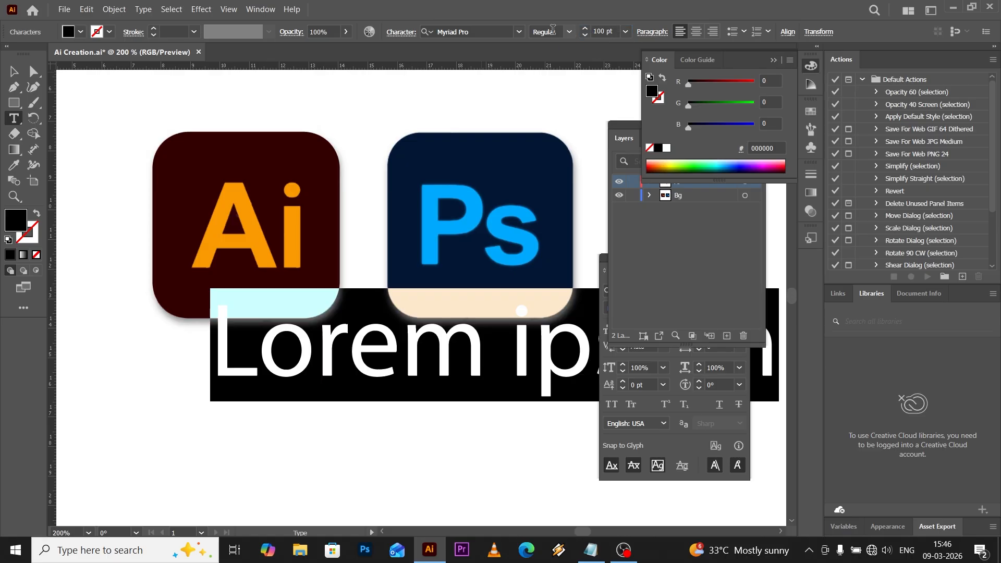
type("A")
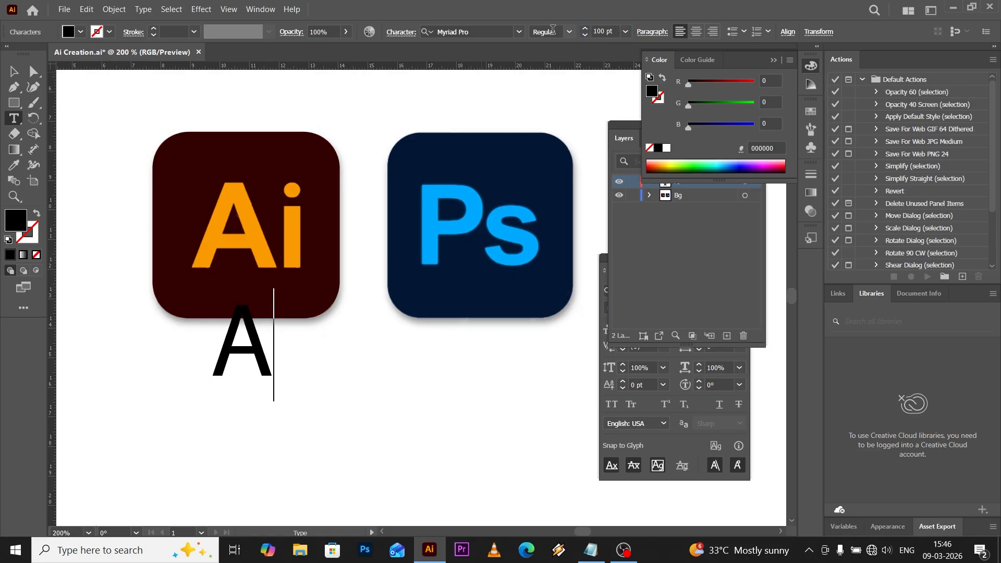
type("i")
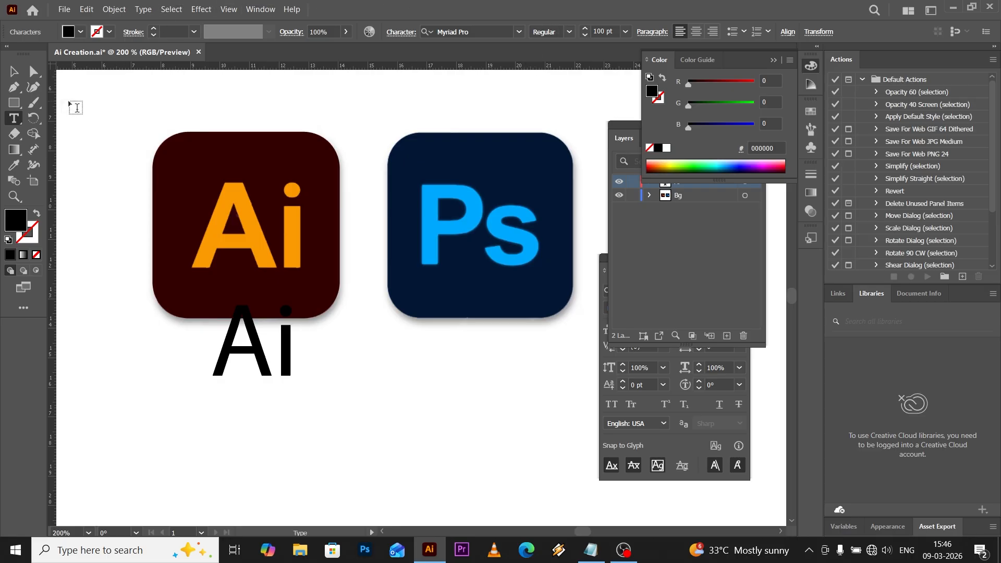
left_click(13, 74)
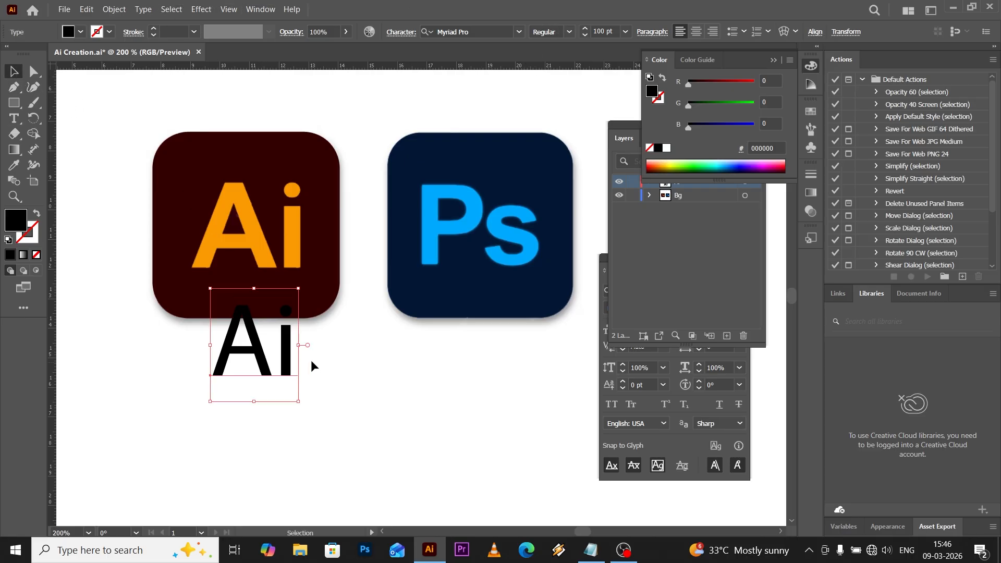
left_click_drag(265, 363, 272, 398)
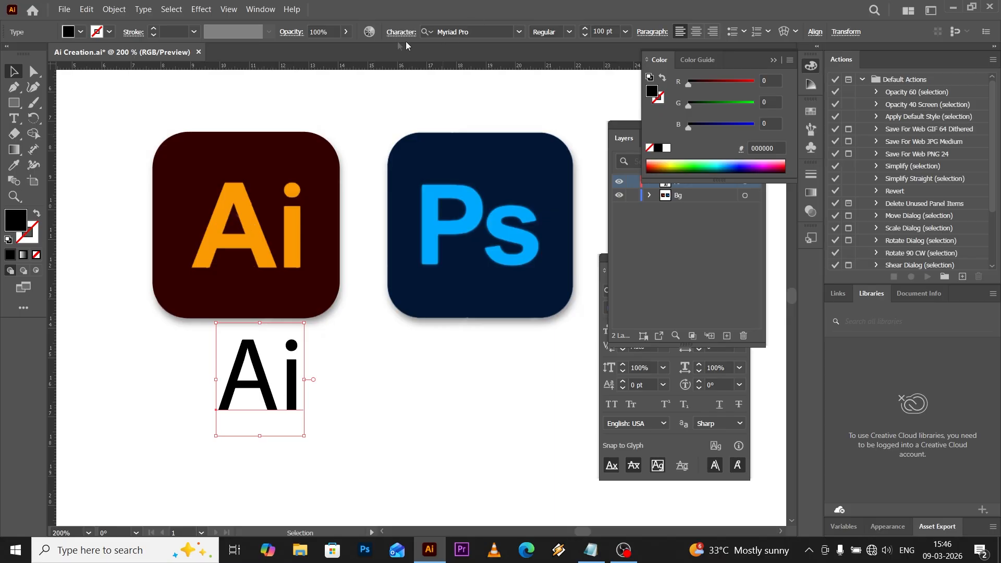
Preview the available fonts on the Ai text and apply Berlin Sans FB Demi Bold
left_click(519, 31)
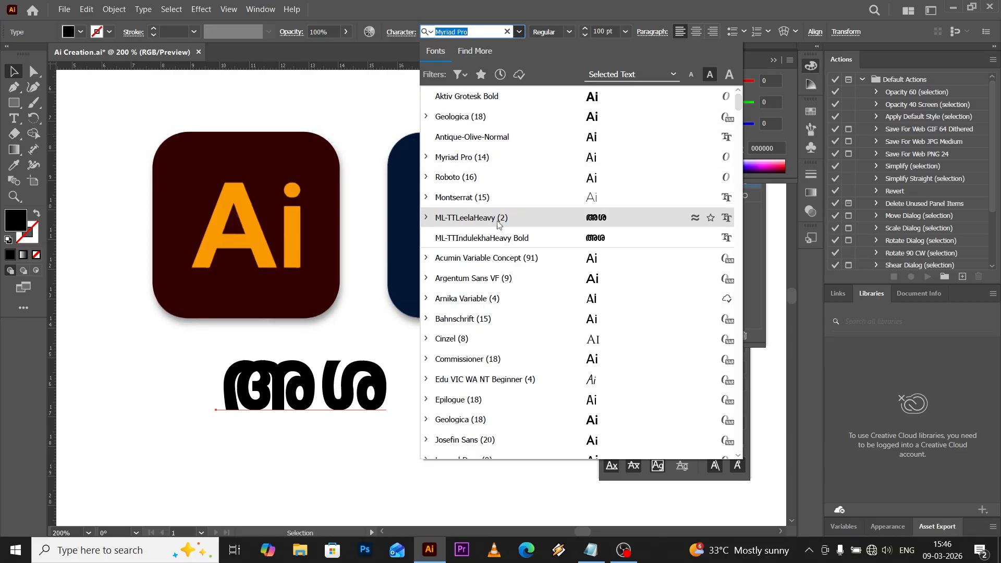
scroll(498, 250, "down", 9)
scroll(501, 268, "down", 5)
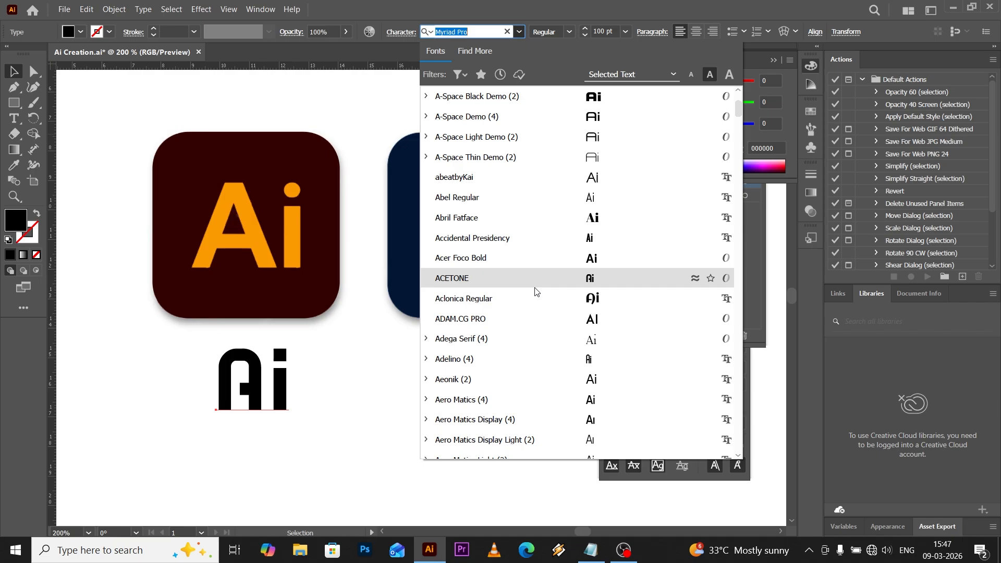
scroll(500, 324, "down", 3)
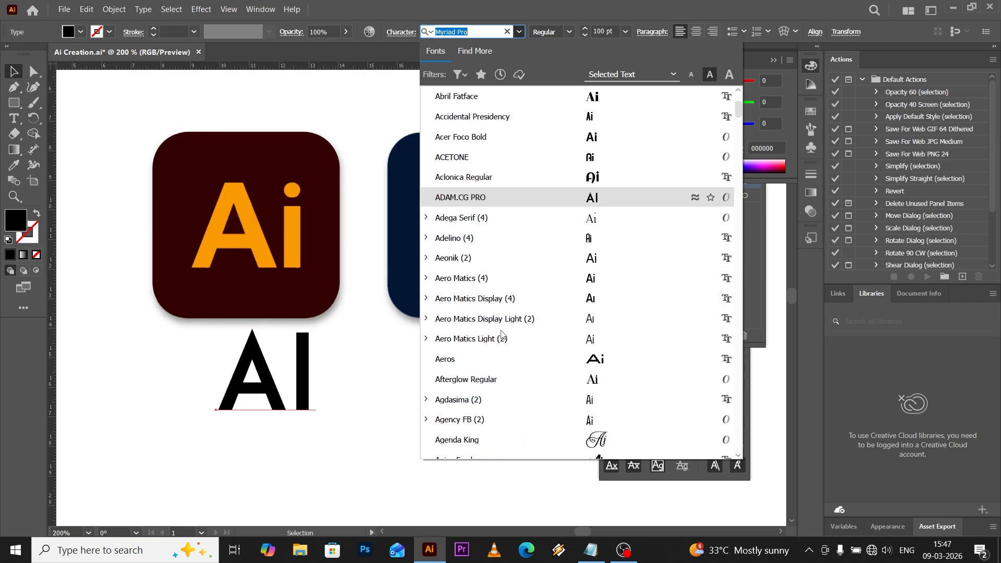
scroll(477, 370, "down", 3)
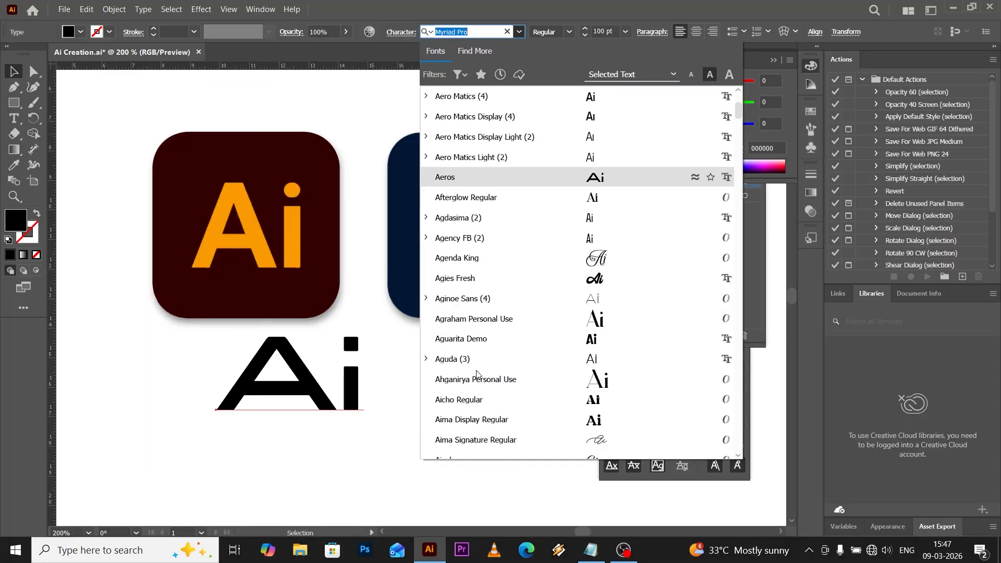
scroll(479, 380, "down", 15)
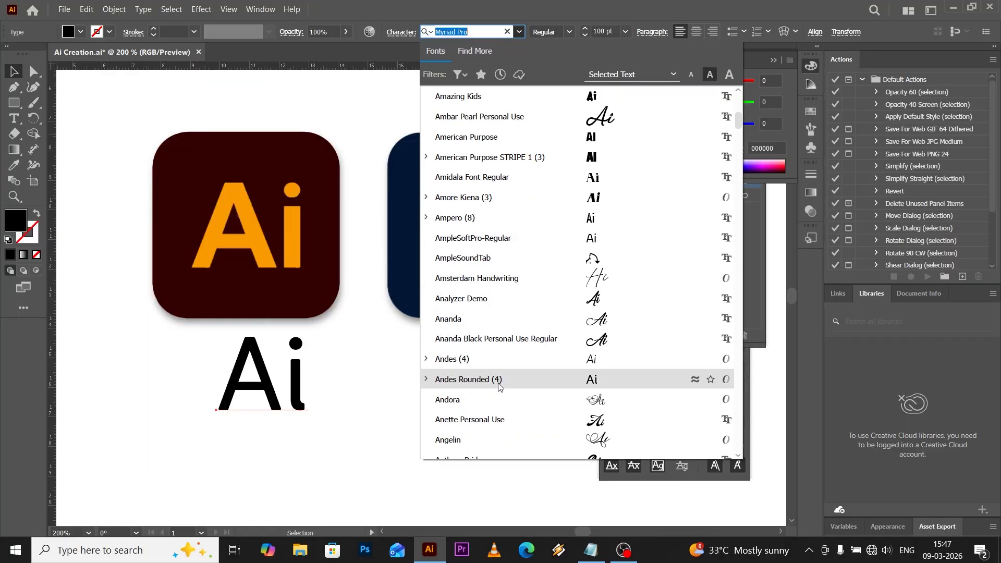
scroll(498, 385, "down", 5)
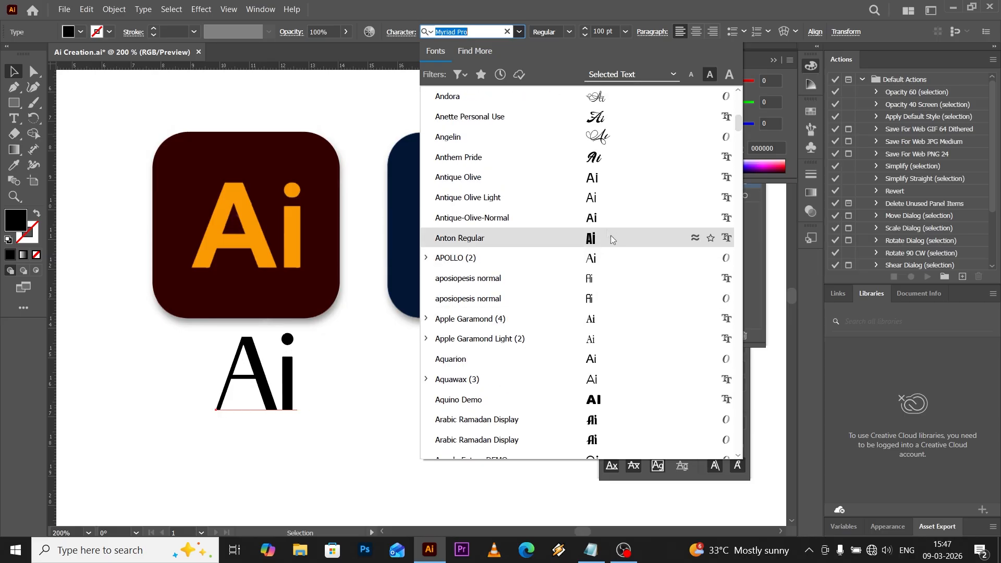
scroll(595, 307, "down", 7)
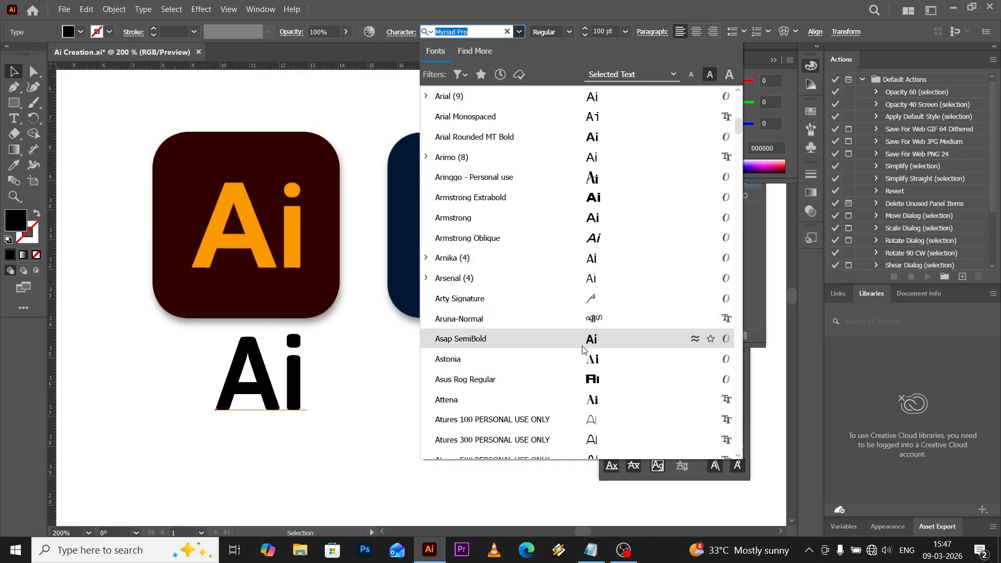
scroll(584, 350, "down", 2)
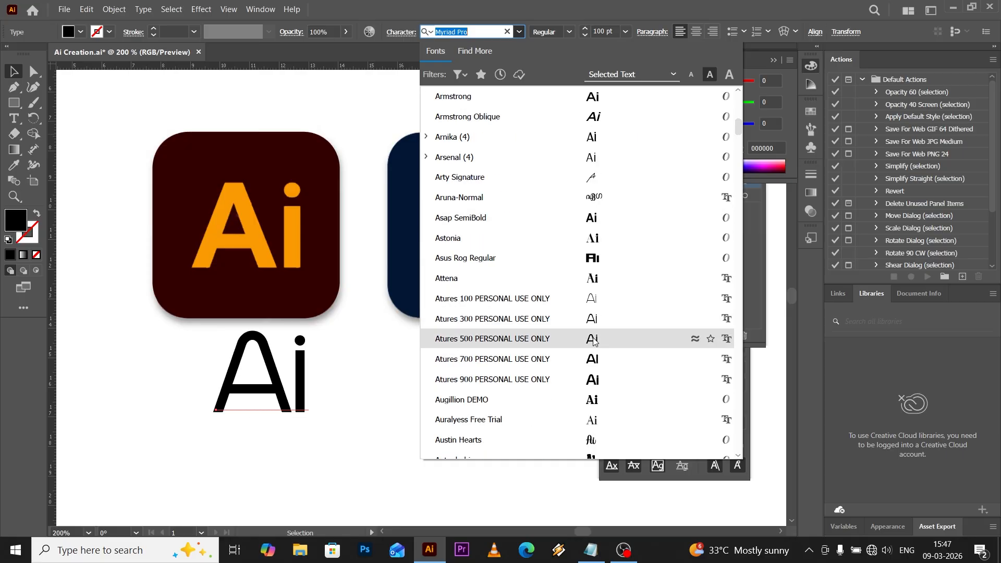
scroll(590, 335, "down", 8)
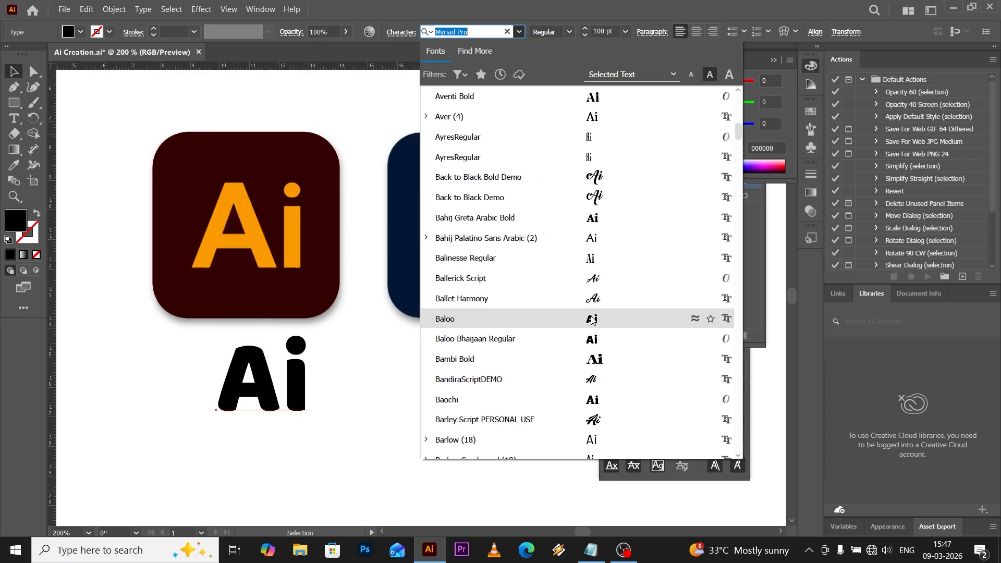
scroll(587, 320, "down", 6)
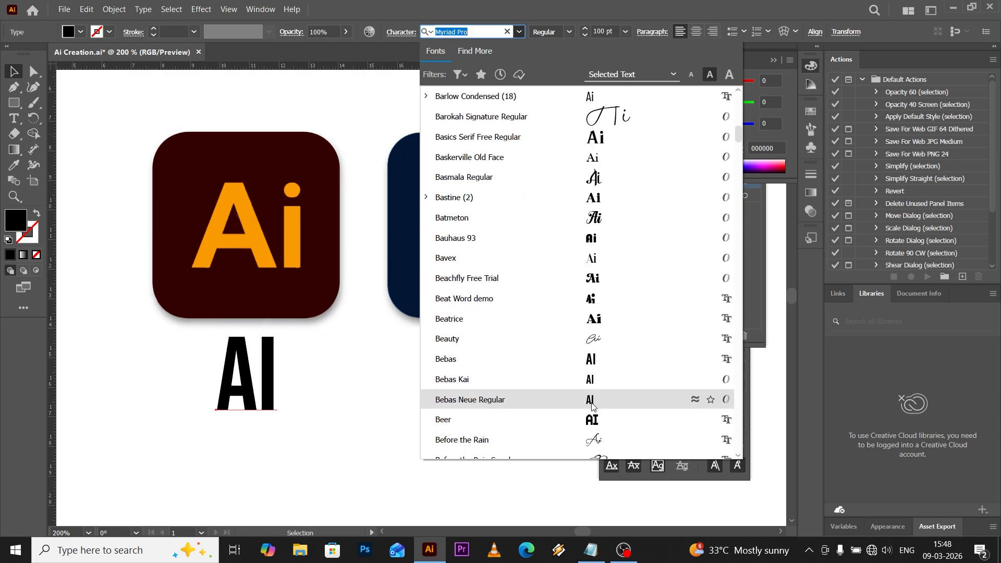
scroll(593, 400, "down", 3)
scroll(592, 401, "down", 8)
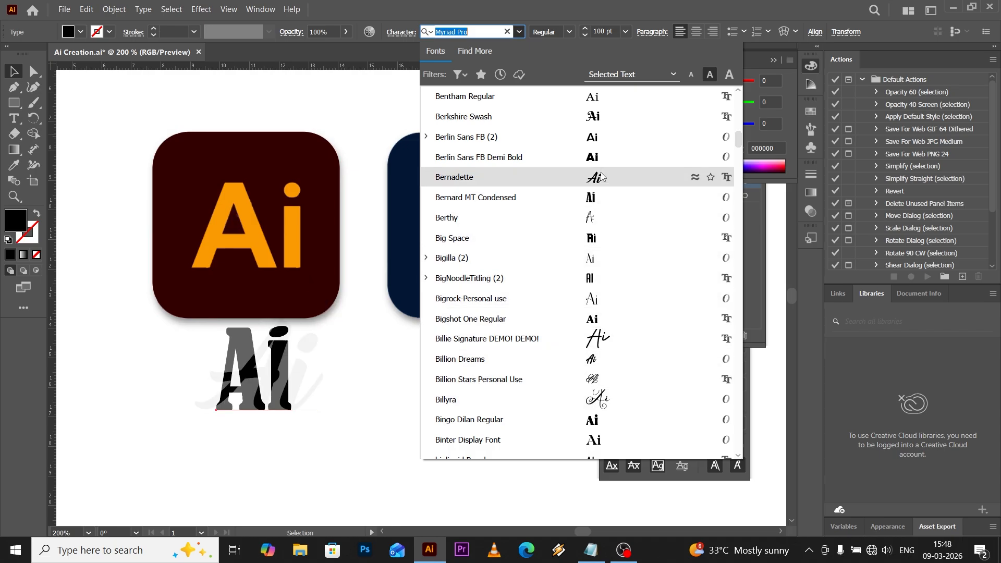
left_click(495, 157)
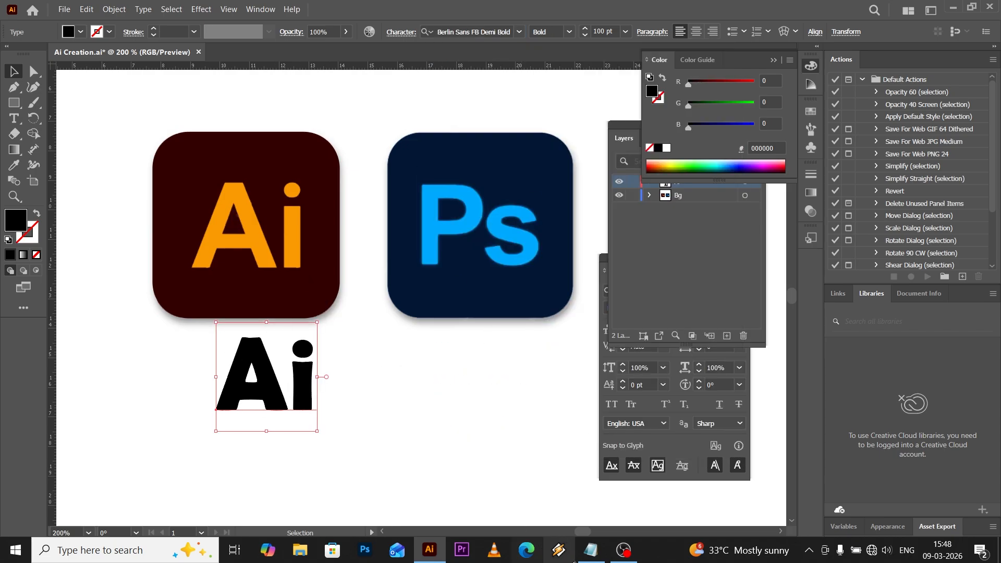
Switch to the Notepad note, copy the font name Geologica, and return to Illustrator
left_click(591, 550)
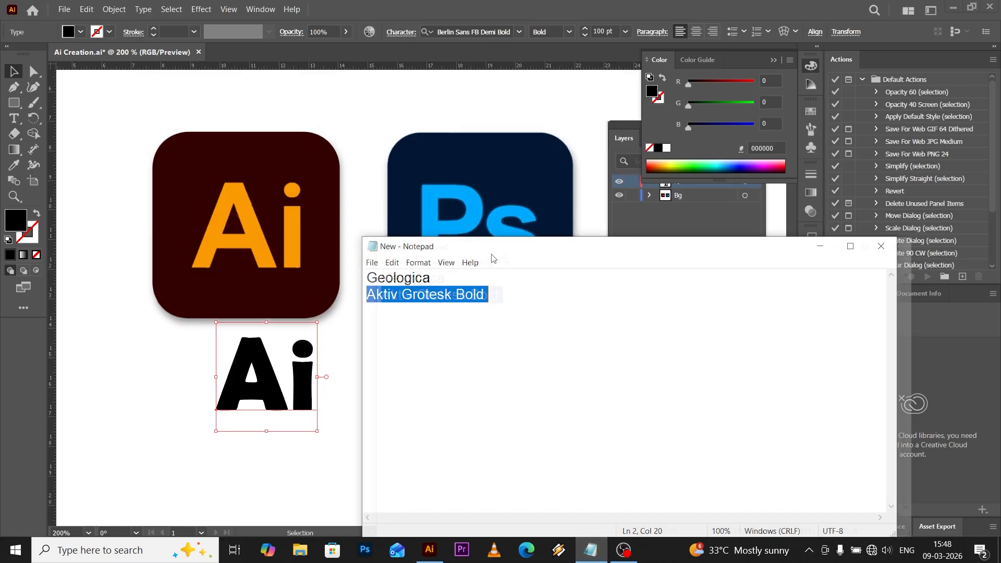
left_click_drag(485, 254, 551, 260)
left_click_drag(500, 284, 412, 283)
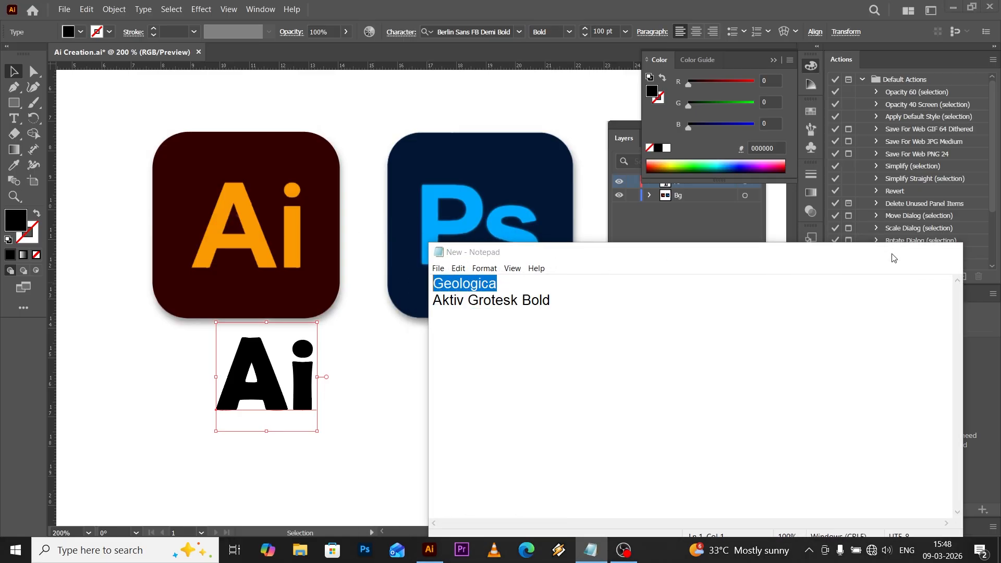
left_click(885, 252)
Search for the Geologica font and apply its Bold style to the Ai text
left_click(481, 31)
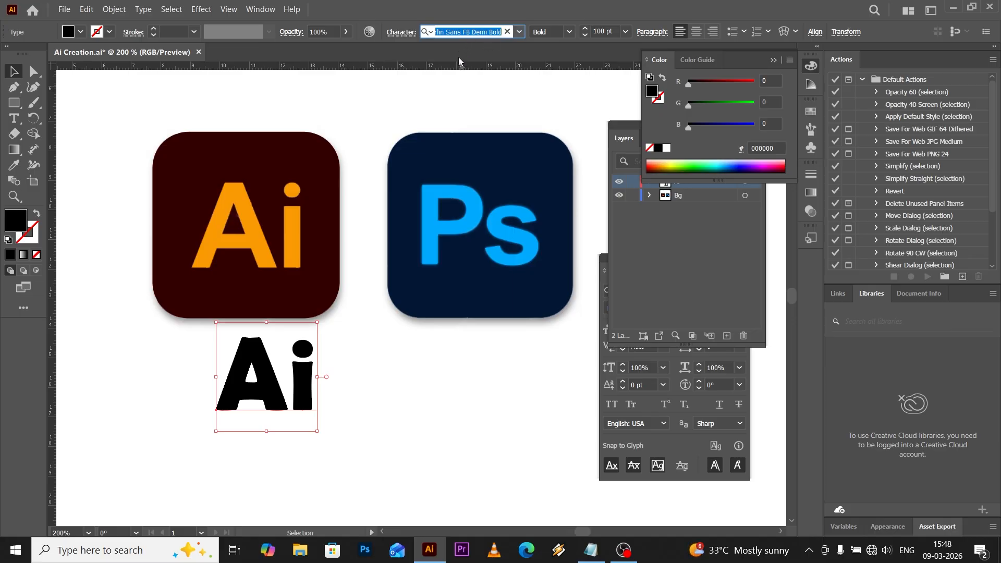
left_click_drag(603, 261, 503, 279)
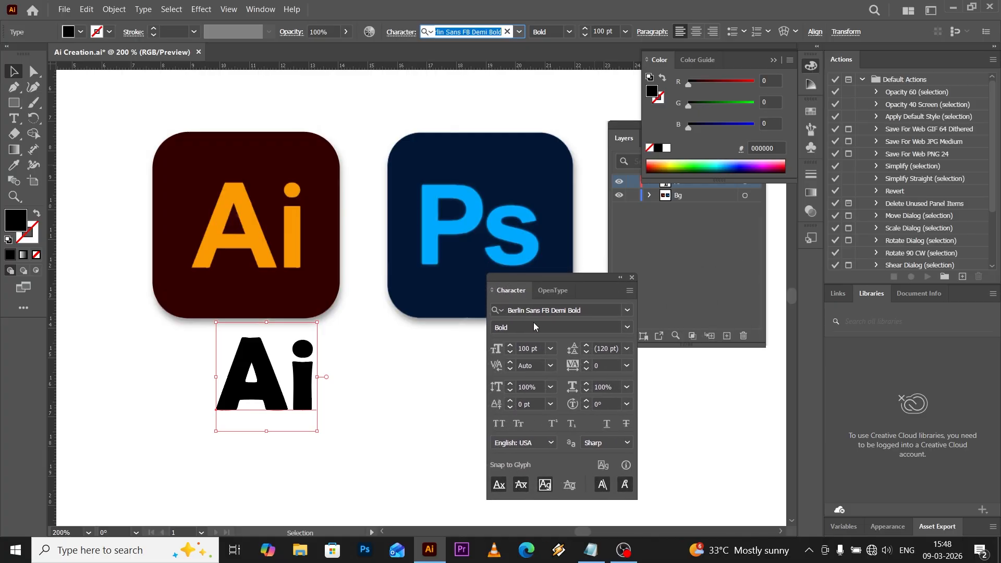
left_click(589, 310)
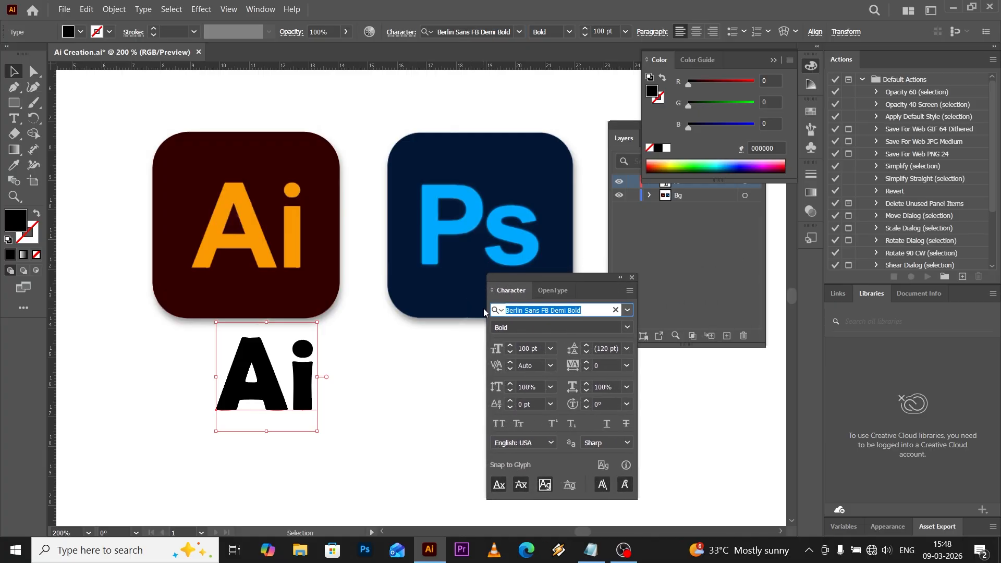
type("Geologica")
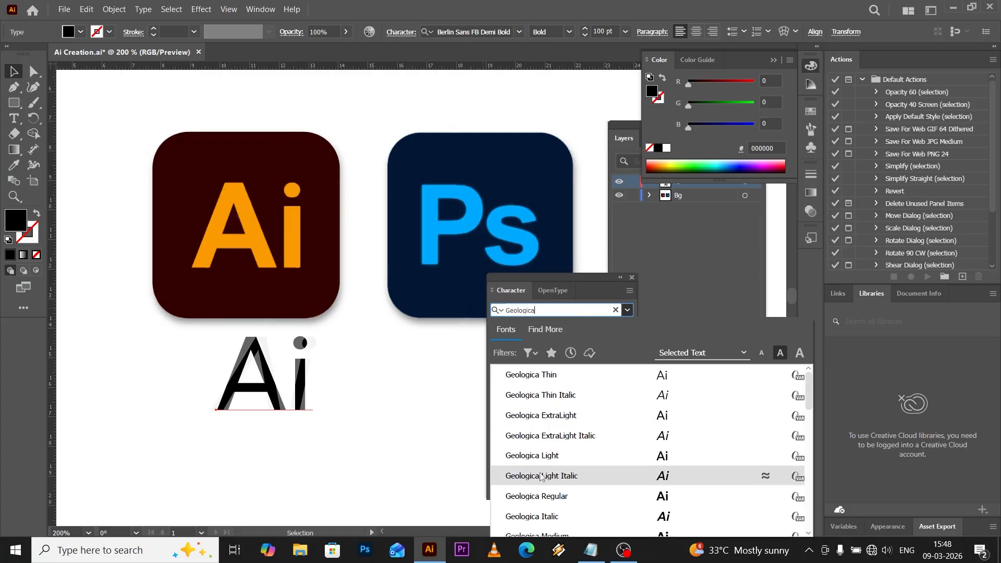
scroll(545, 462, "down", 2)
scroll(544, 463, "down", 1)
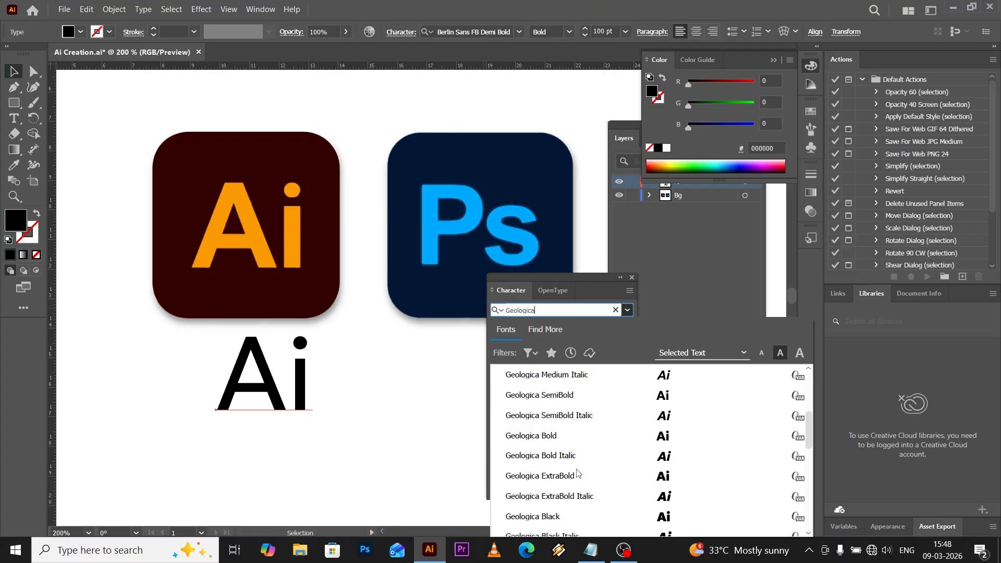
left_click(541, 444)
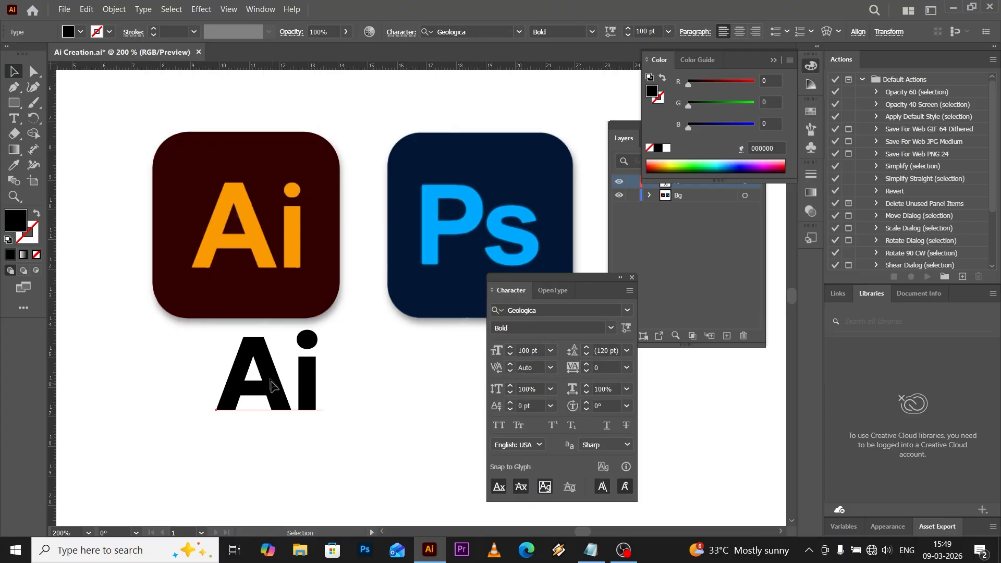
Move the Ai text over the icon's orange lettering and set its fill to white, ffffff
left_click_drag(270, 386, 249, 245)
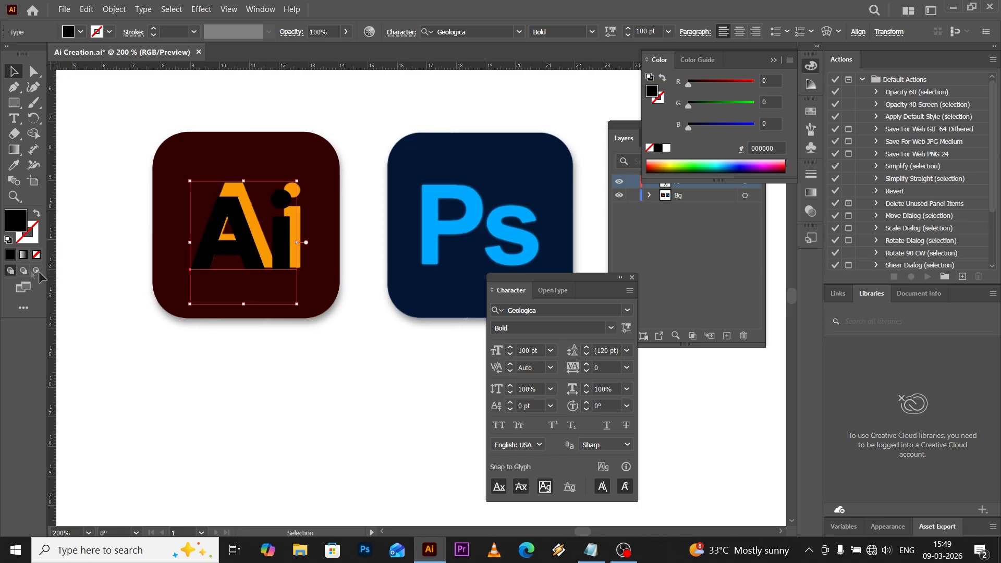
double_click(14, 219)
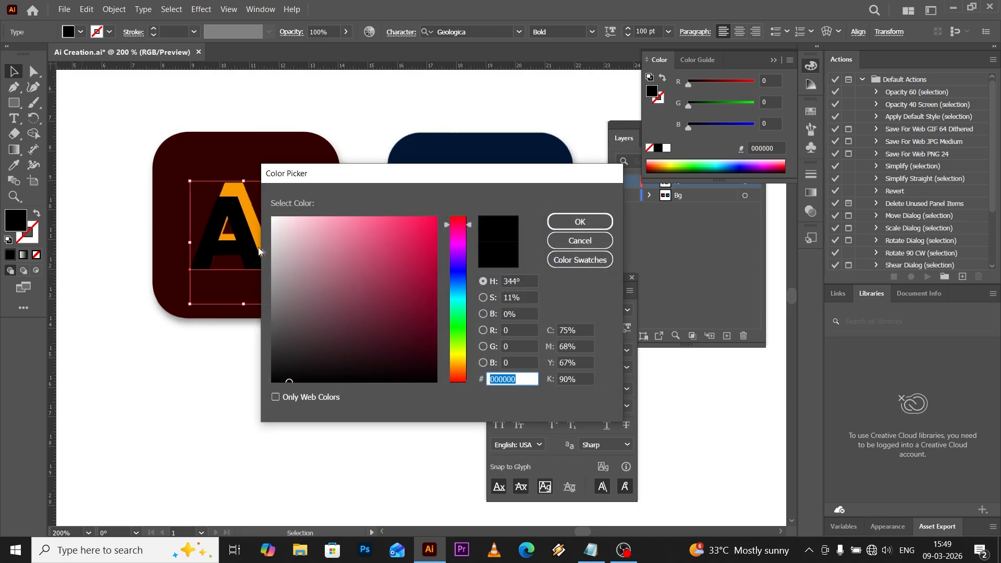
type("ffffff")
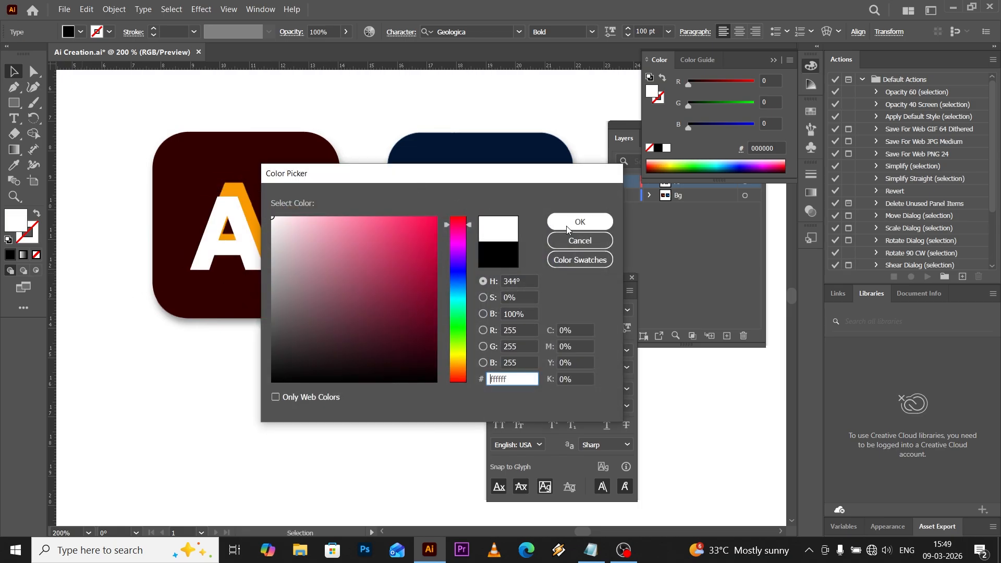
left_click(567, 229)
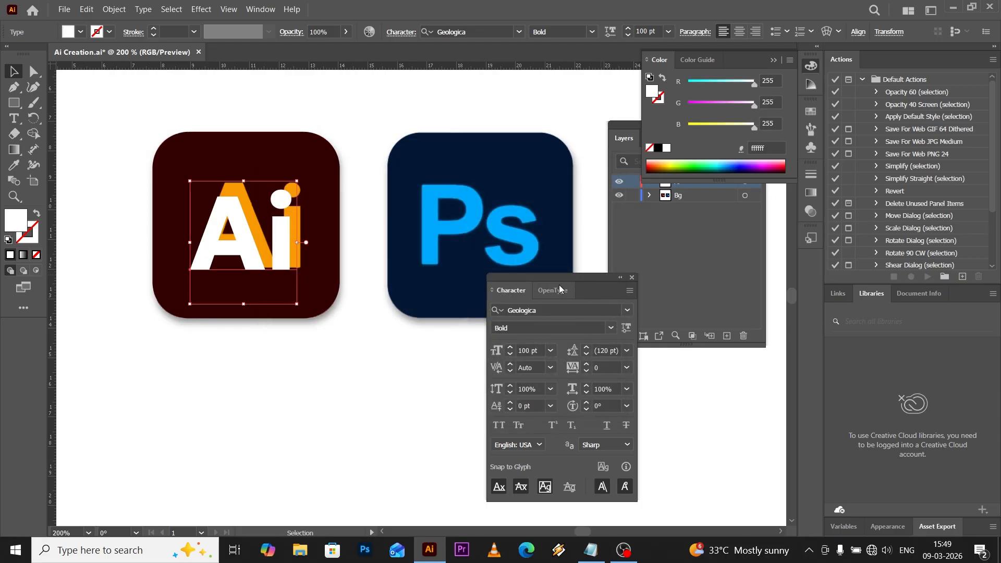
Move the Ai text slightly up so its baseline meets the bottom edge of the orange lettering
left_click_drag(559, 284, 682, 274)
scroll(198, 202, "up", 1)
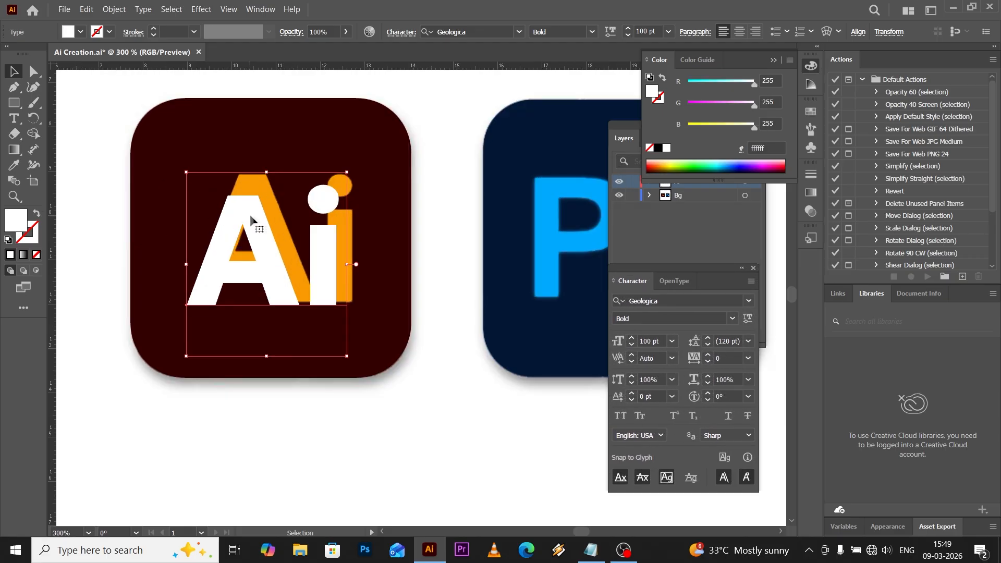
left_click_drag(260, 222, 260, 219)
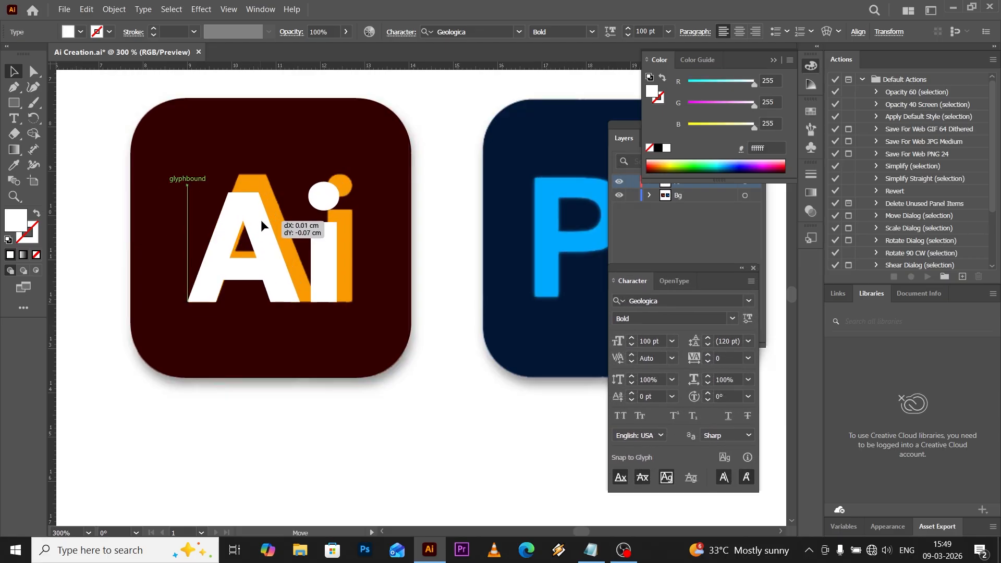
Set the Ai text's font style to SemiBold and align its lower-left corner with the orange A
left_click(591, 32)
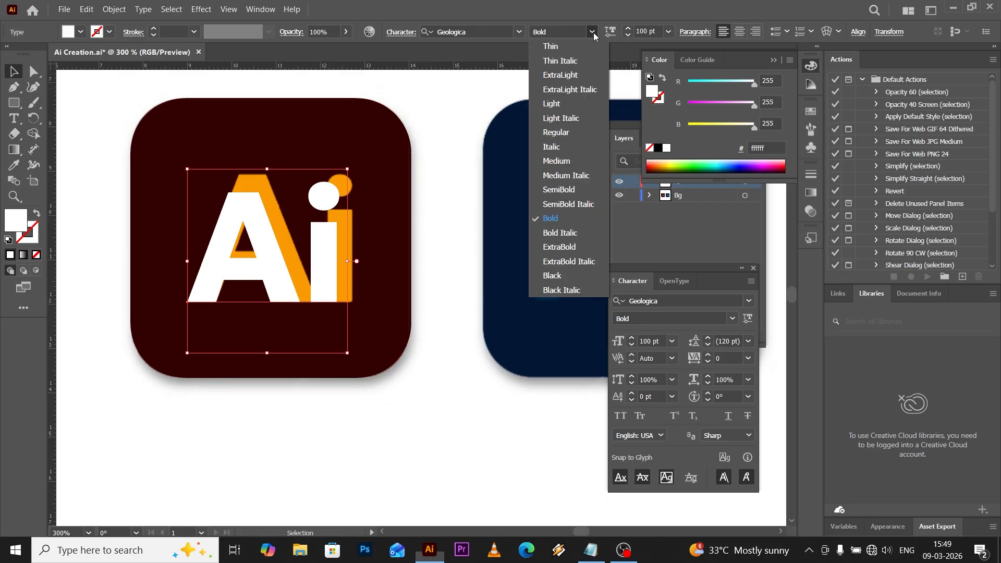
left_click(556, 189)
scroll(275, 255, "up", 1)
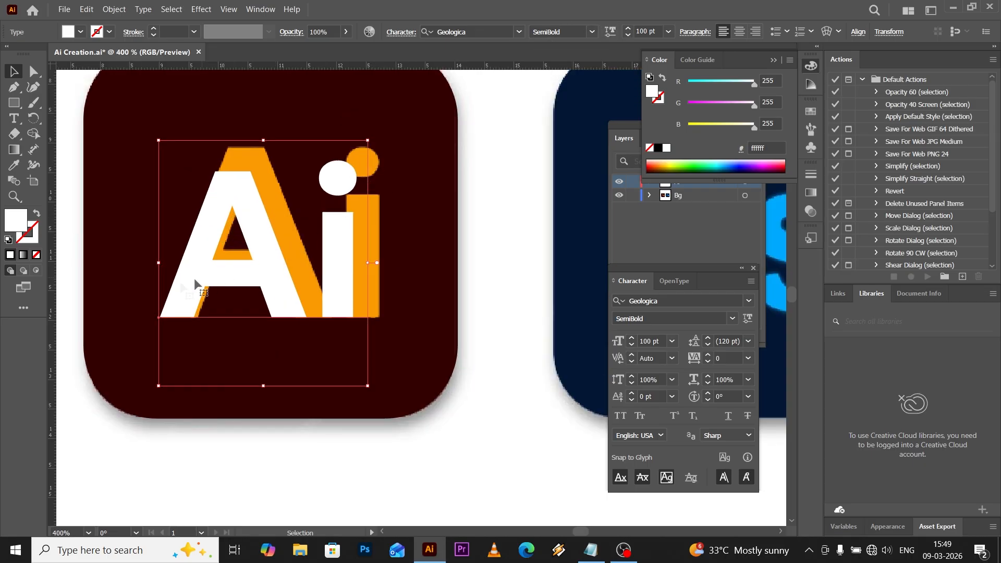
left_click_drag(184, 280, 177, 280)
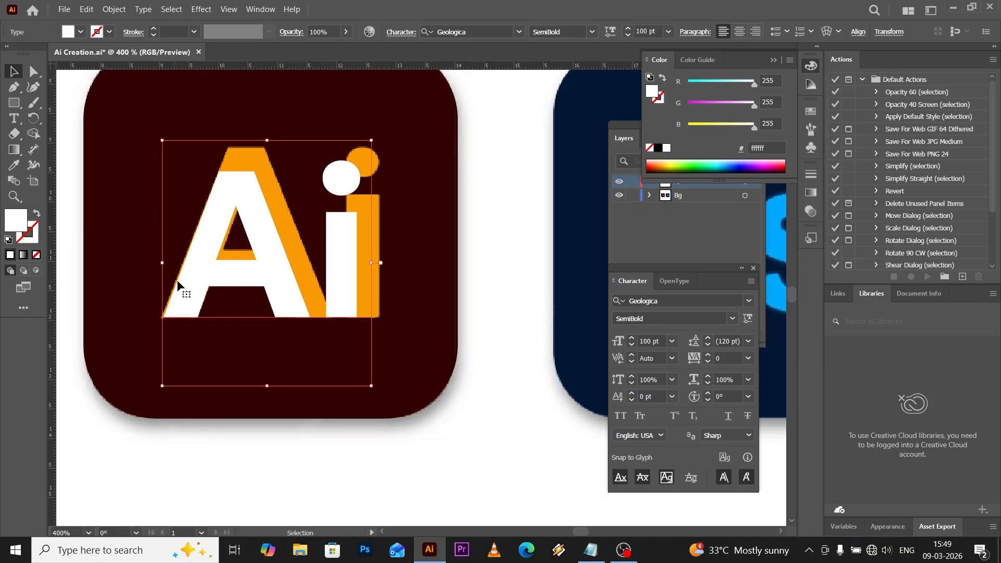
scroll(179, 278, "up", 3)
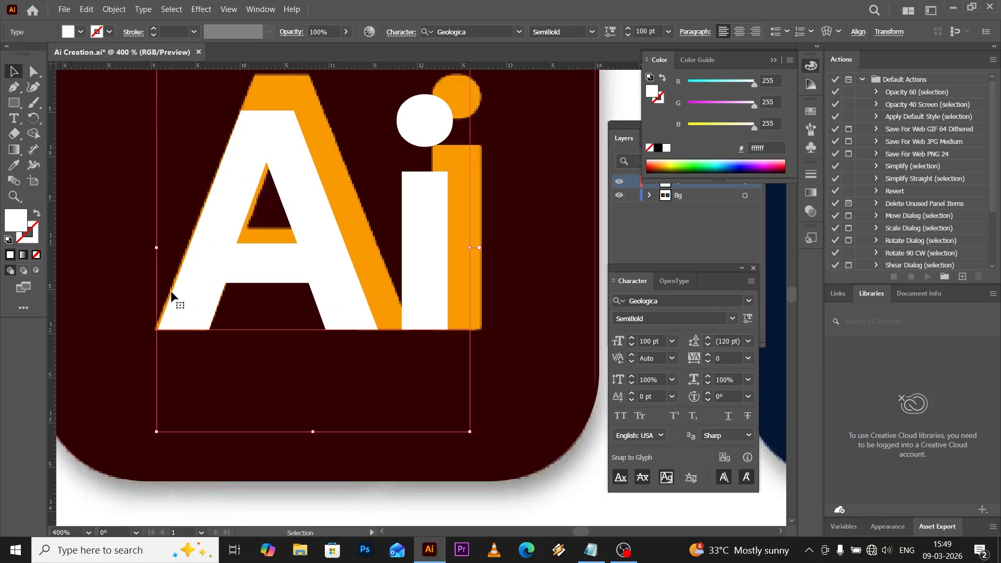
left_click_drag(176, 309, 181, 308)
Enlarge the Ai text to about 116 pt and reposition it to cover the orange lettering
scroll(283, 251, "down", 2)
scroll(283, 249, "down", 2)
scroll(319, 226, "up", 2)
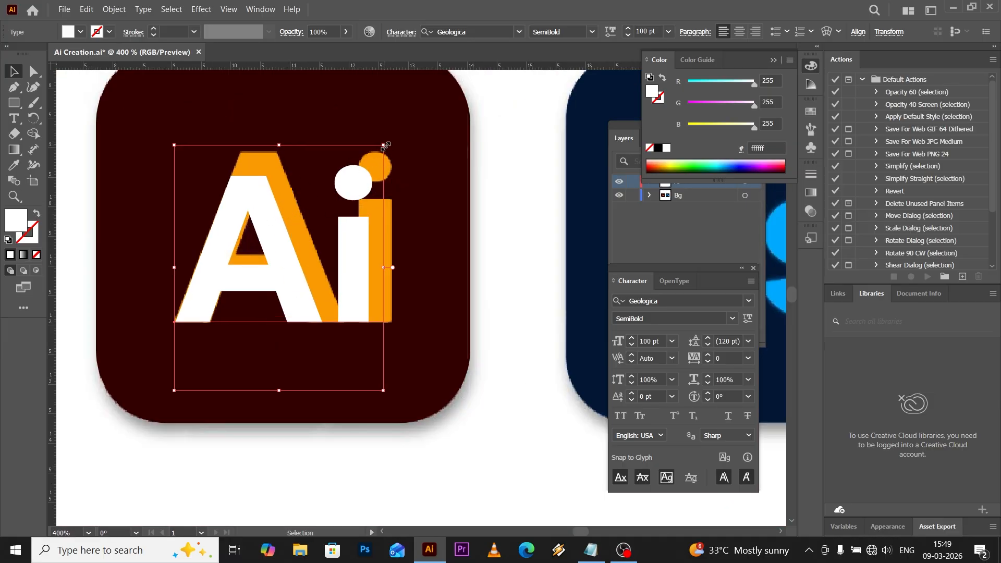
left_click_drag(384, 146, 423, 110)
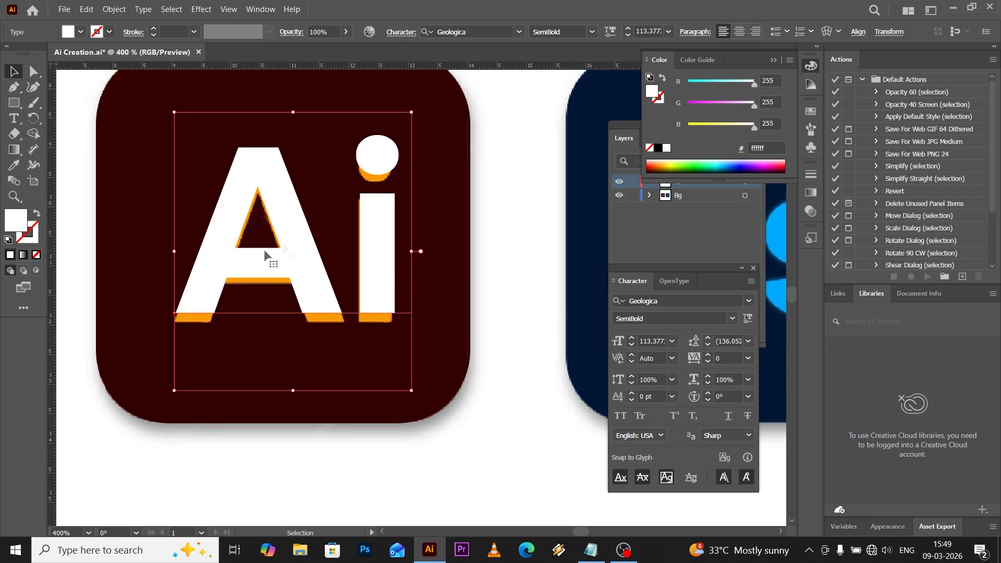
left_click_drag(301, 237, 298, 244)
left_click_drag(411, 123, 420, 114)
Change the Ai text's font style to Medium and nudge it slightly right over the reference lettering
left_click(591, 32)
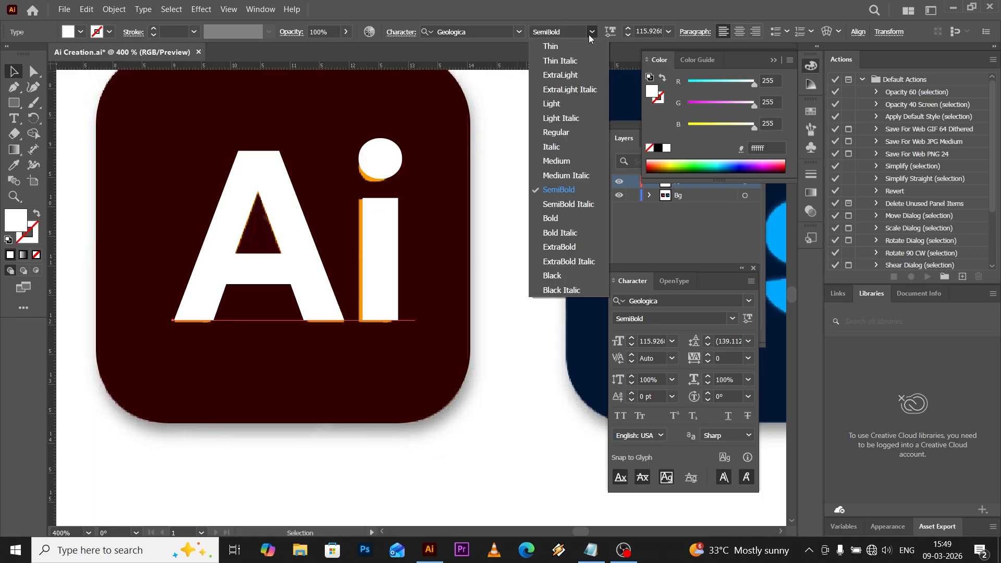
left_click(556, 161)
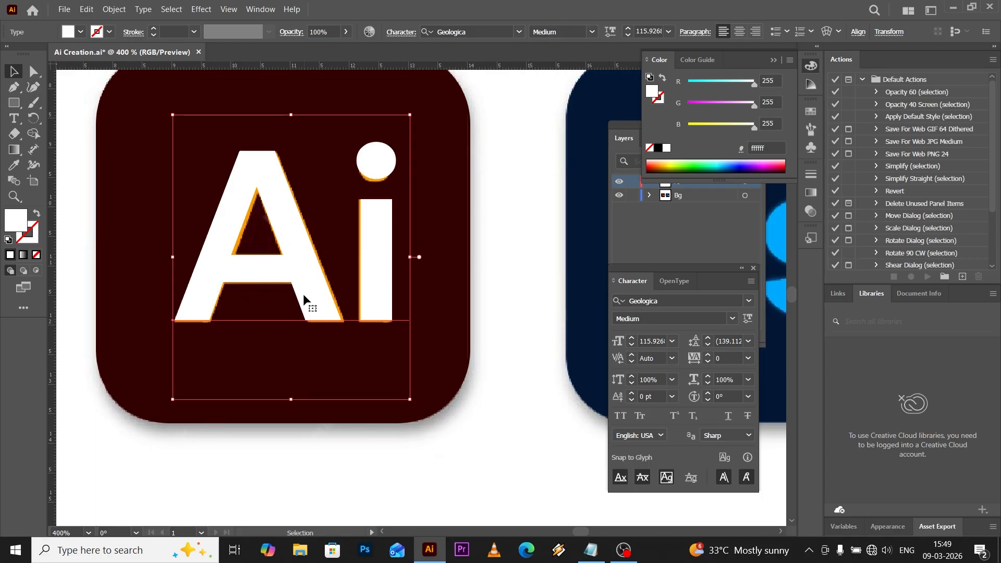
key("Right")
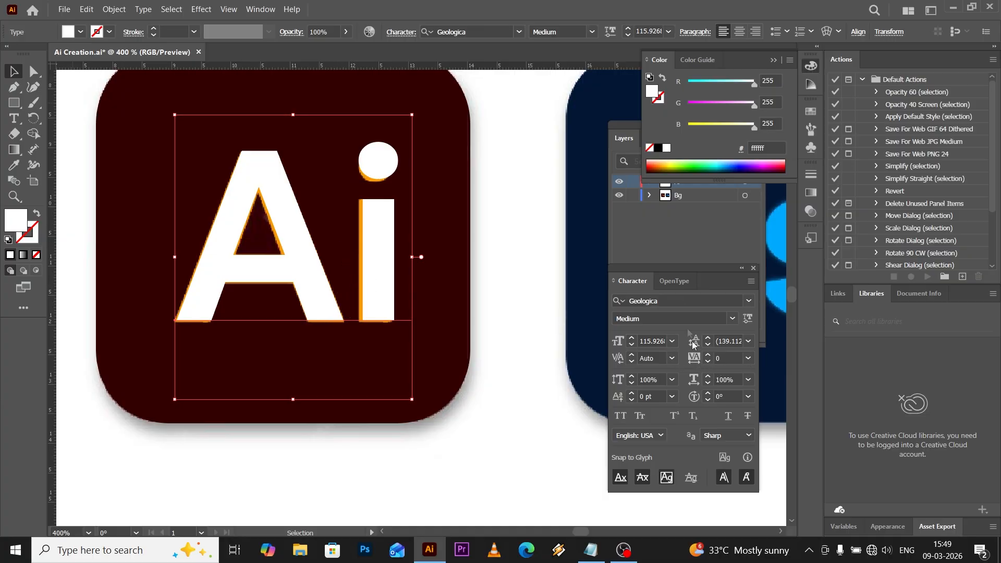
Set the Ai text's tracking to -12 and fine-tune its horizontal position over the orange letters
left_click_drag(674, 266, 541, 204)
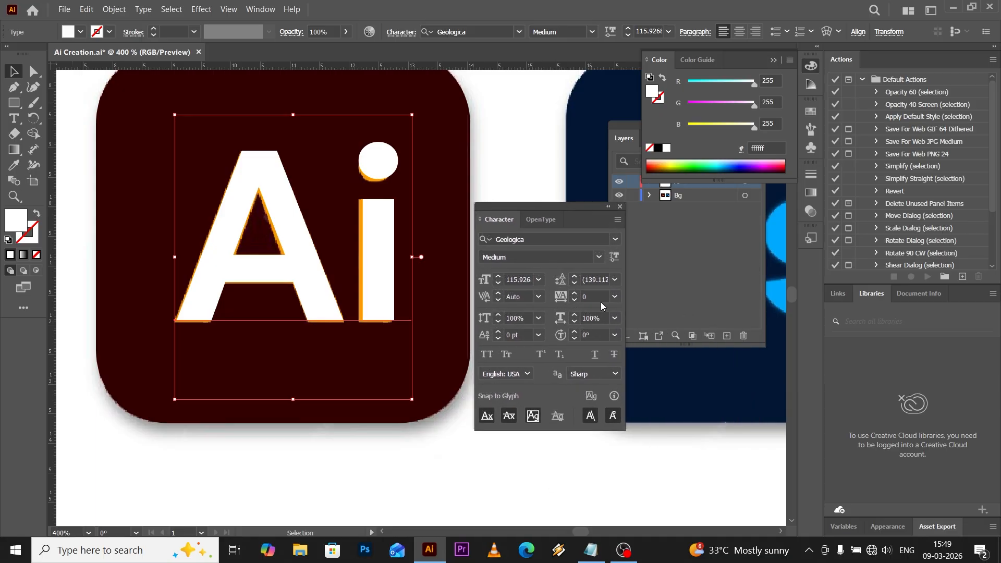
left_click(614, 297)
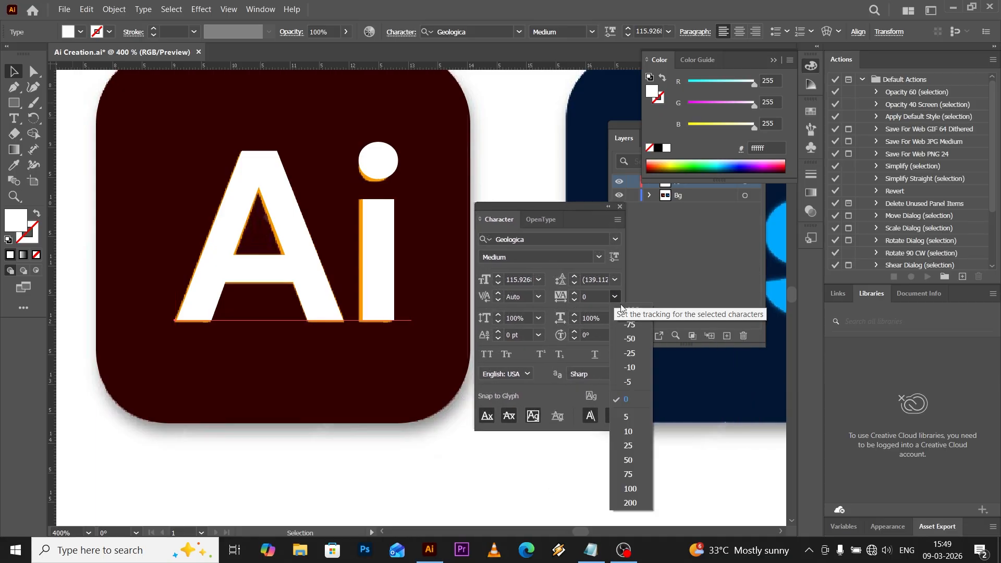
left_click(630, 367)
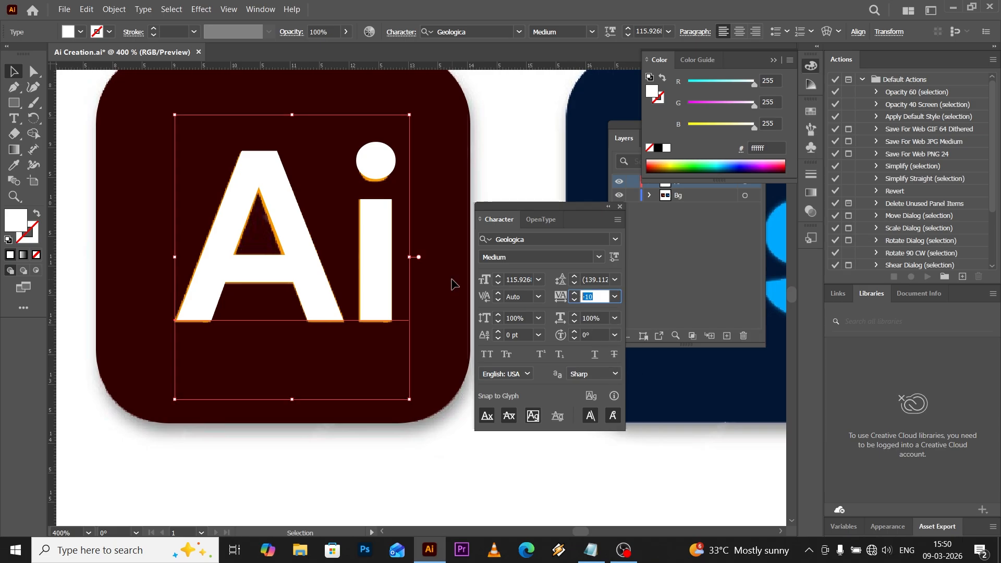
type("-")
key("Return")
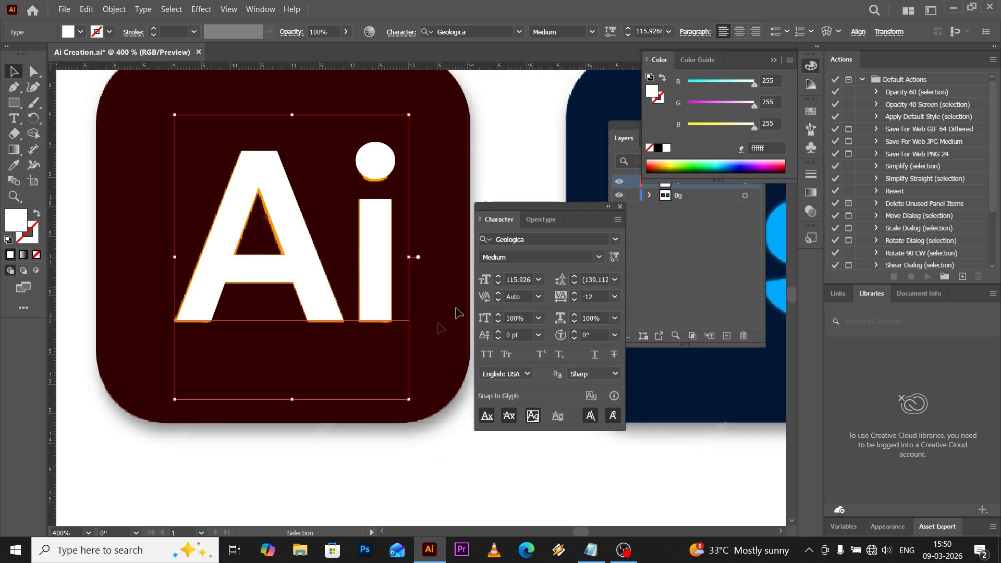
key("Left")
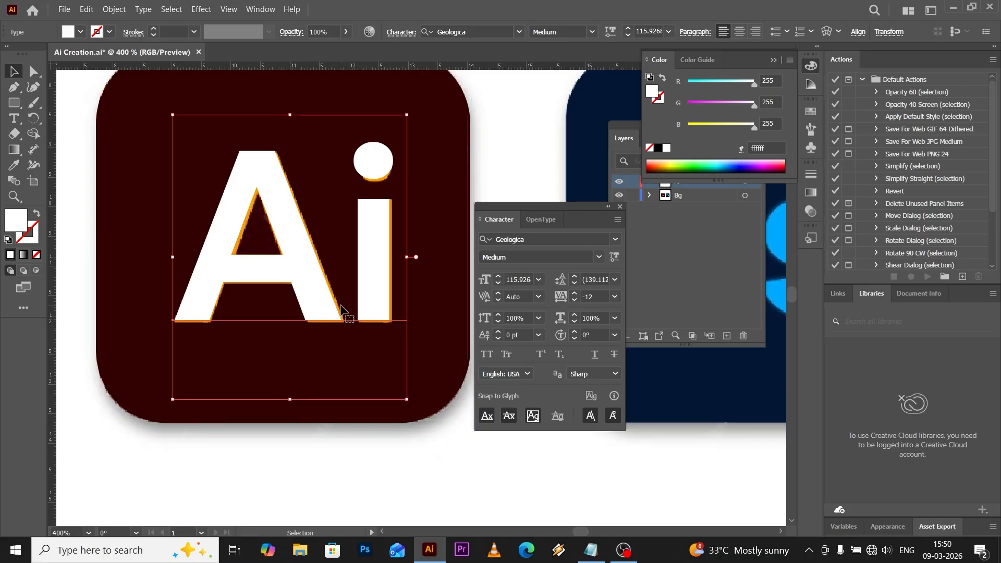
key("Right")
left_click_drag(522, 212, 649, 267)
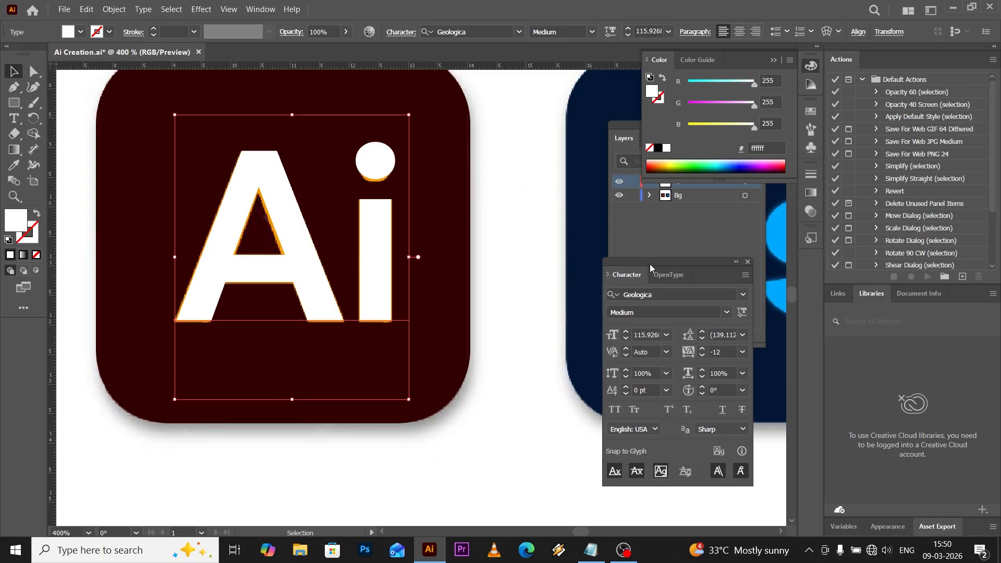
Swap the Ai text's fill and stroke so it has no fill and a white 1 pt outline
left_click(527, 241)
left_click(308, 264)
left_click(35, 215)
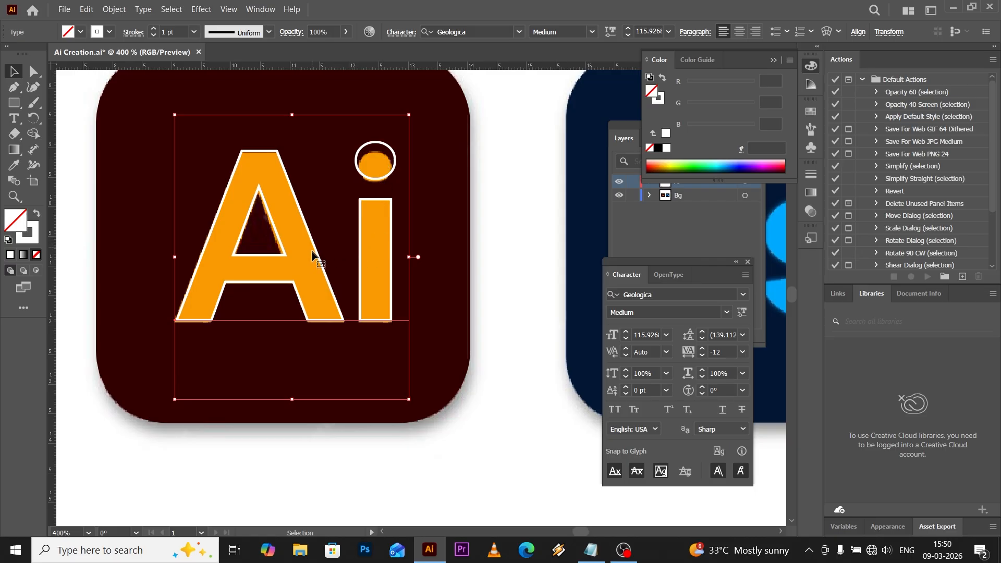
scroll(292, 258, "down", 1)
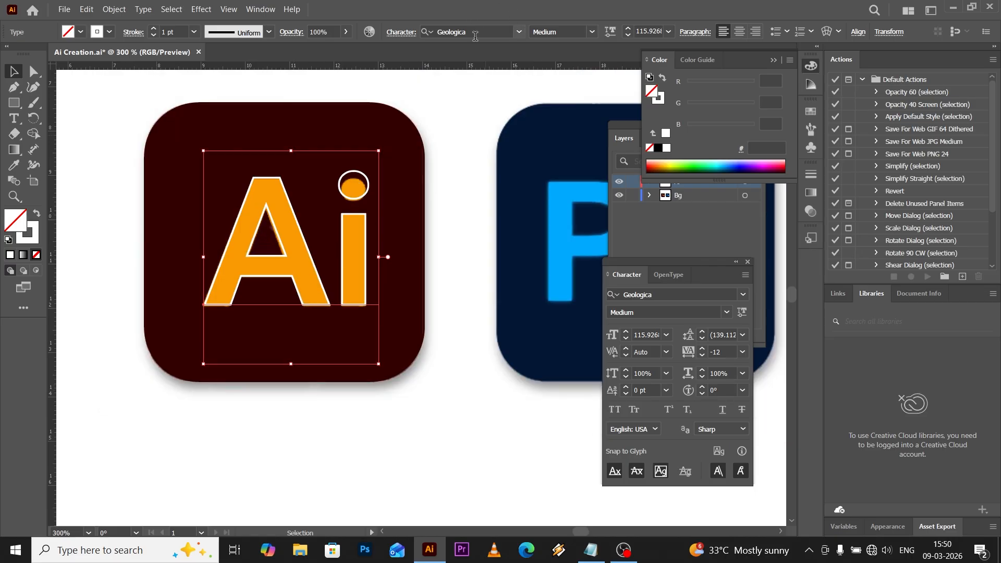
Convert the Ai text to outlines and ungroup the resulting letters
left_click(438, 269)
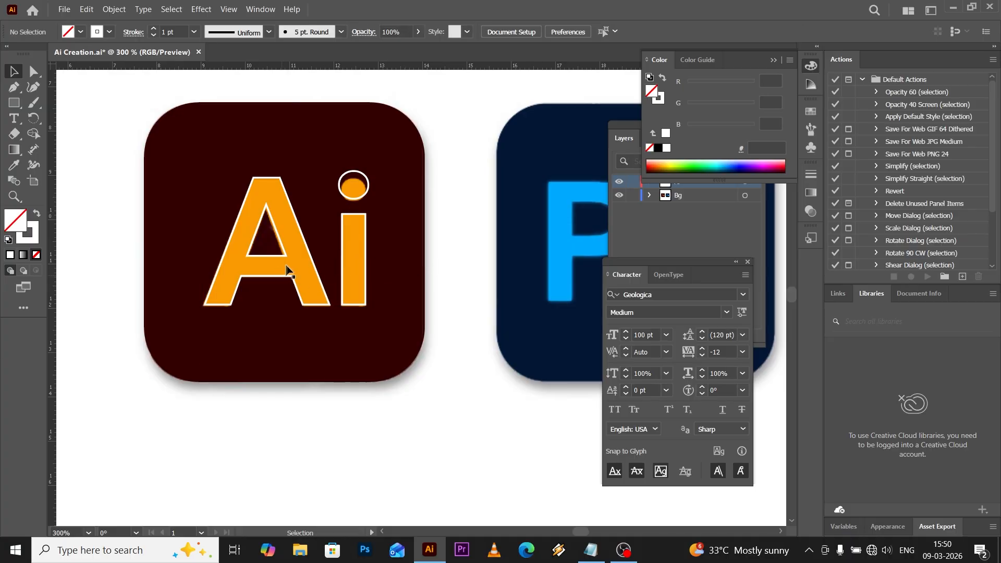
left_click(291, 261)
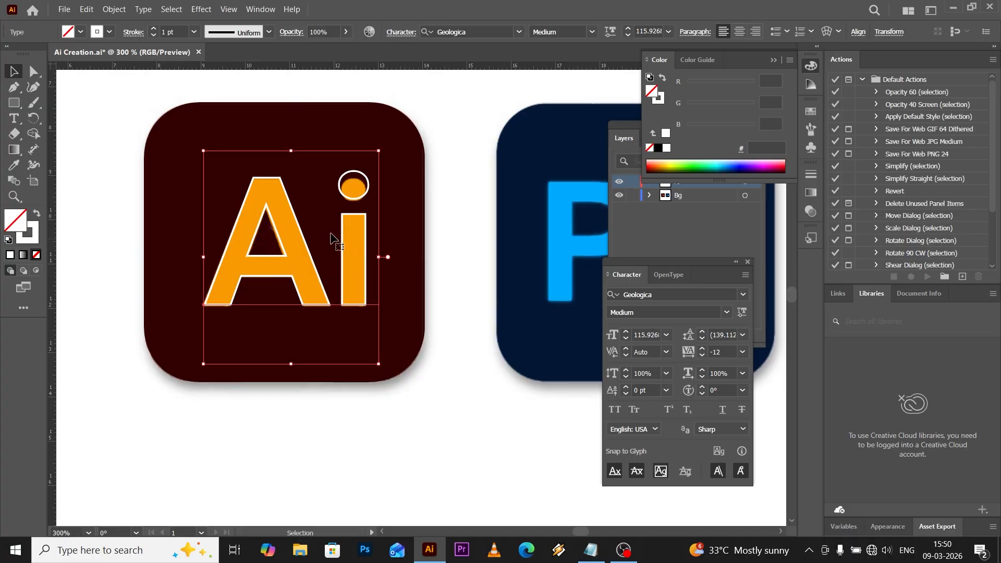
scroll(334, 235, "up", 1)
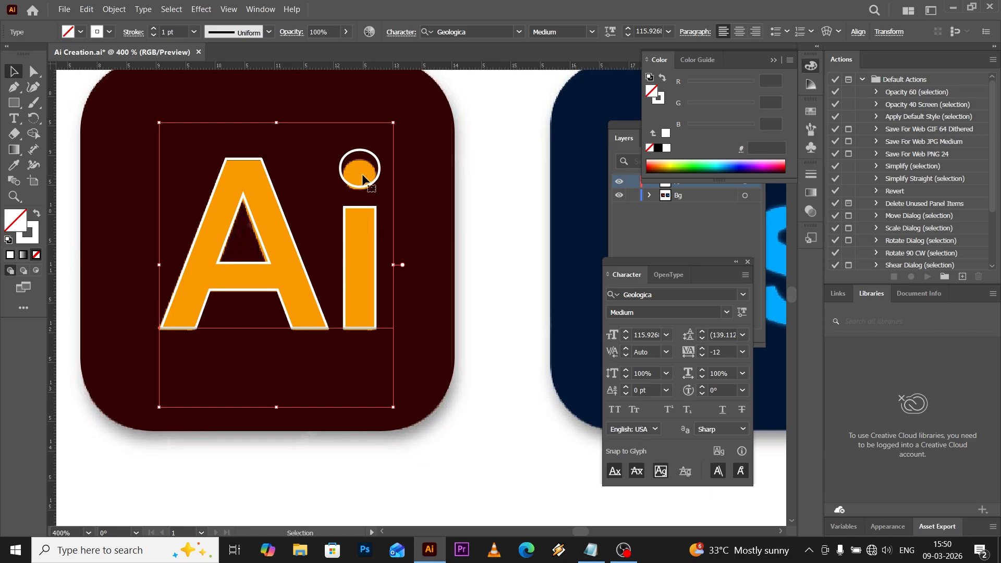
right_click(278, 220)
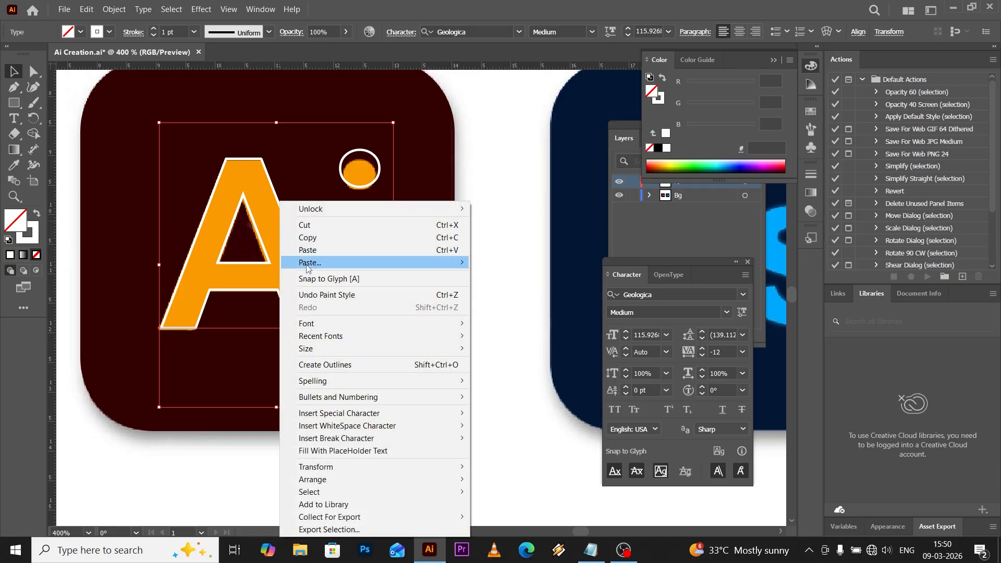
left_click(325, 365)
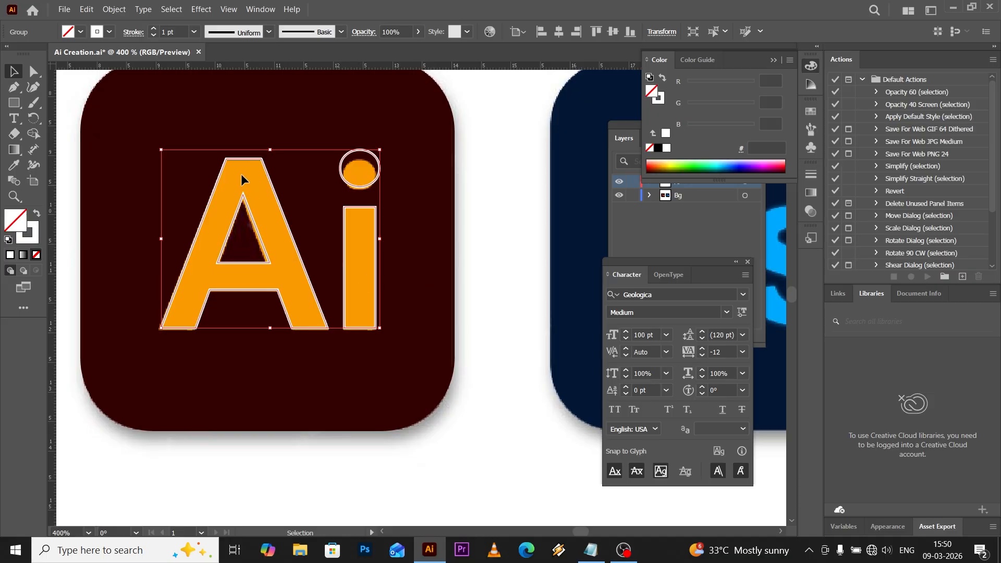
right_click(271, 228)
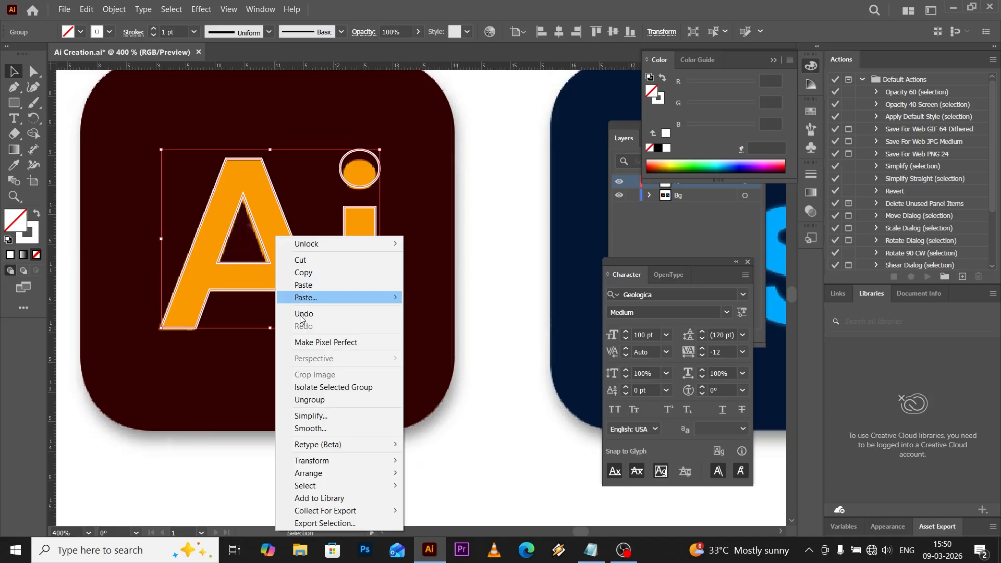
left_click(318, 400)
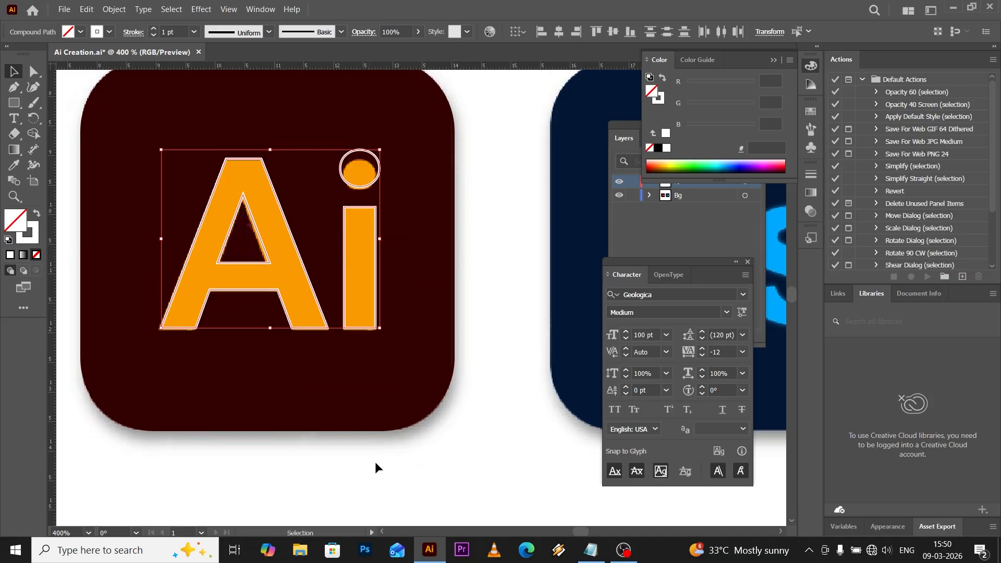
left_click(268, 293)
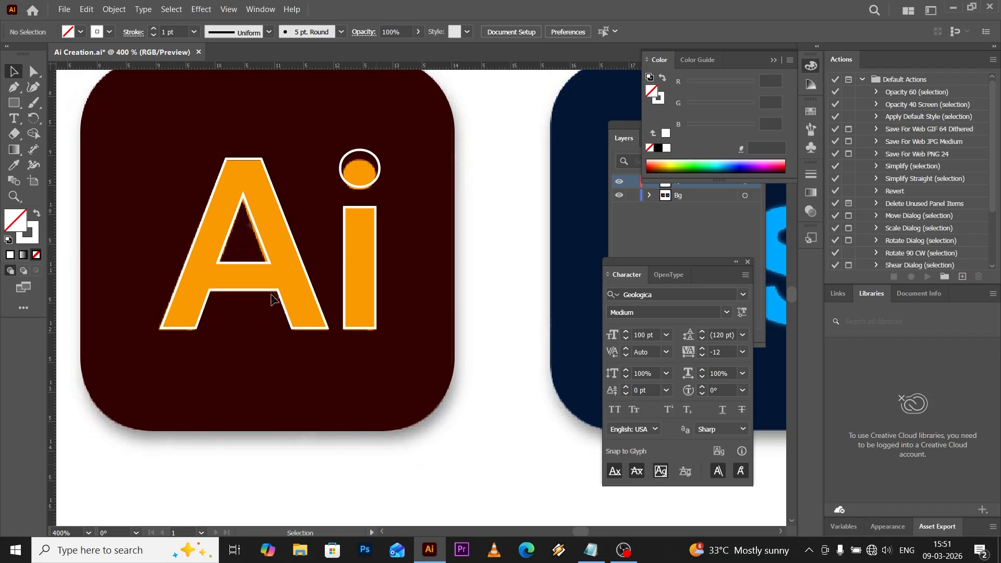
Release the compound path of the letter i to separate its dot from its stem
left_click(344, 252)
left_click(357, 194)
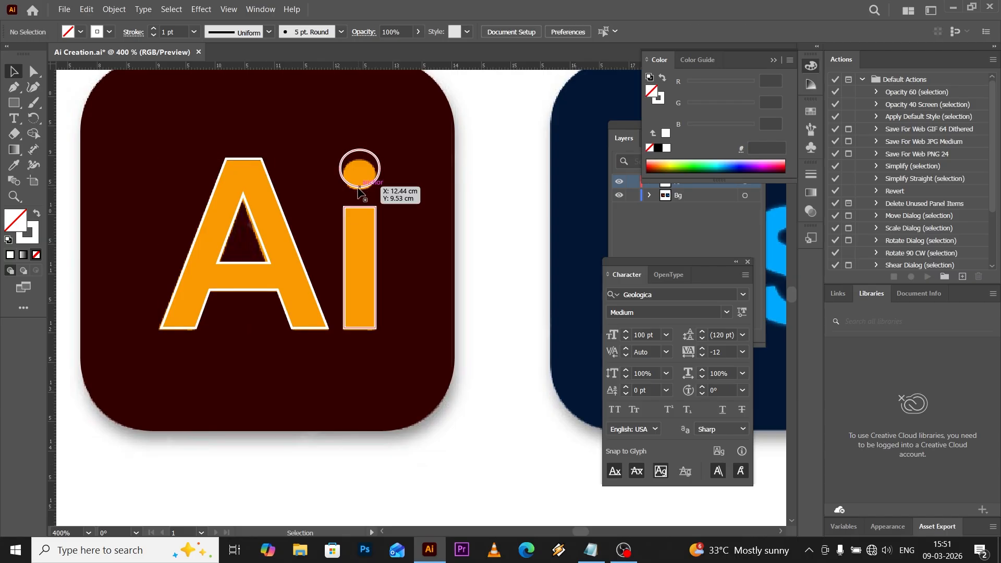
left_click(360, 214)
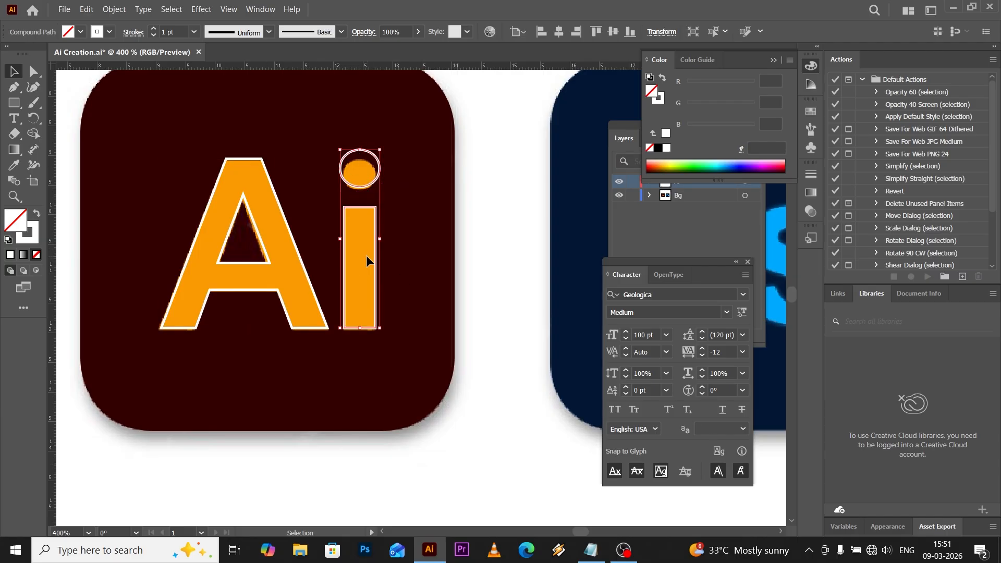
right_click(364, 218)
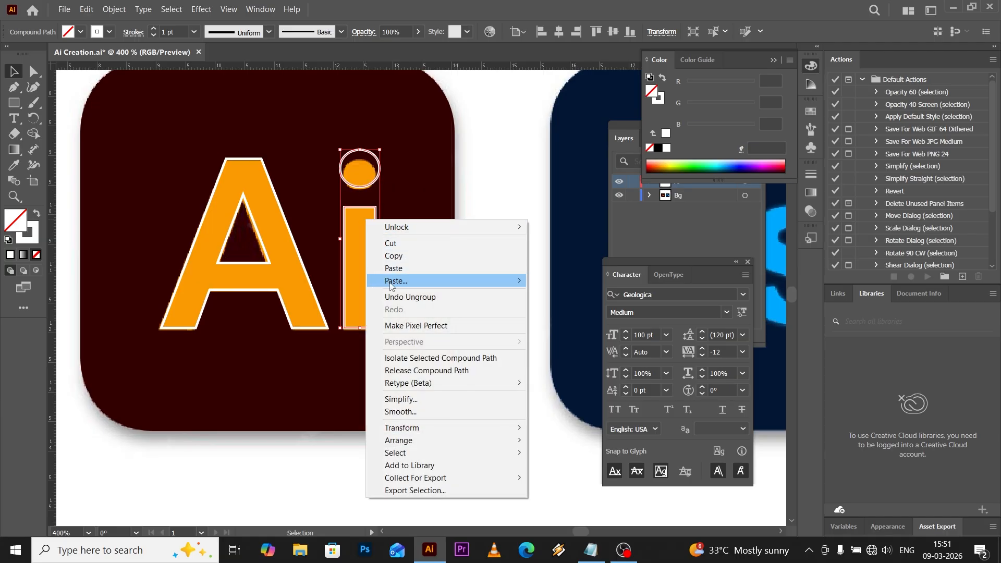
left_click(408, 374)
left_click(486, 256)
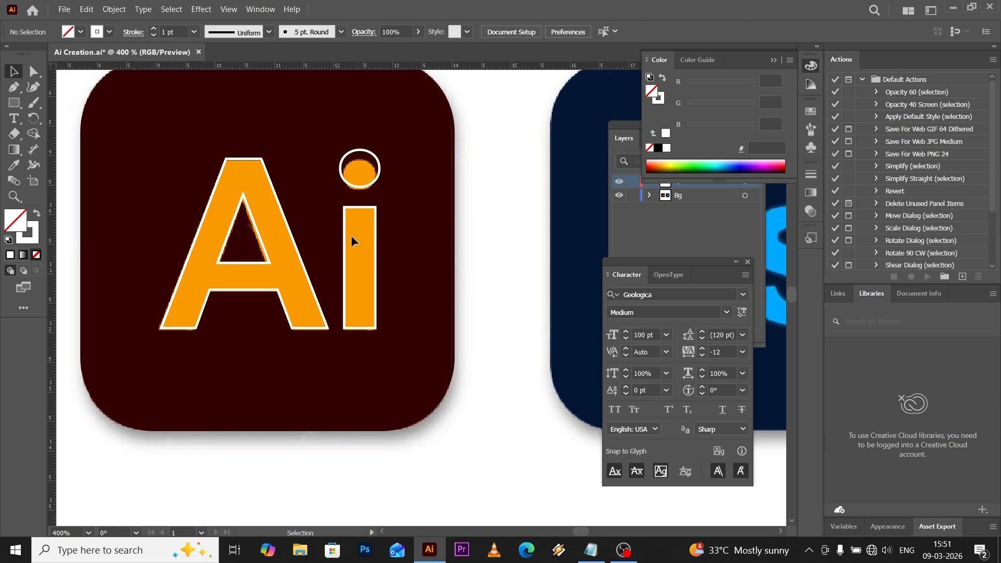
Scale down and move the i's dot outline to match the orange dot in the reference
left_click(345, 233)
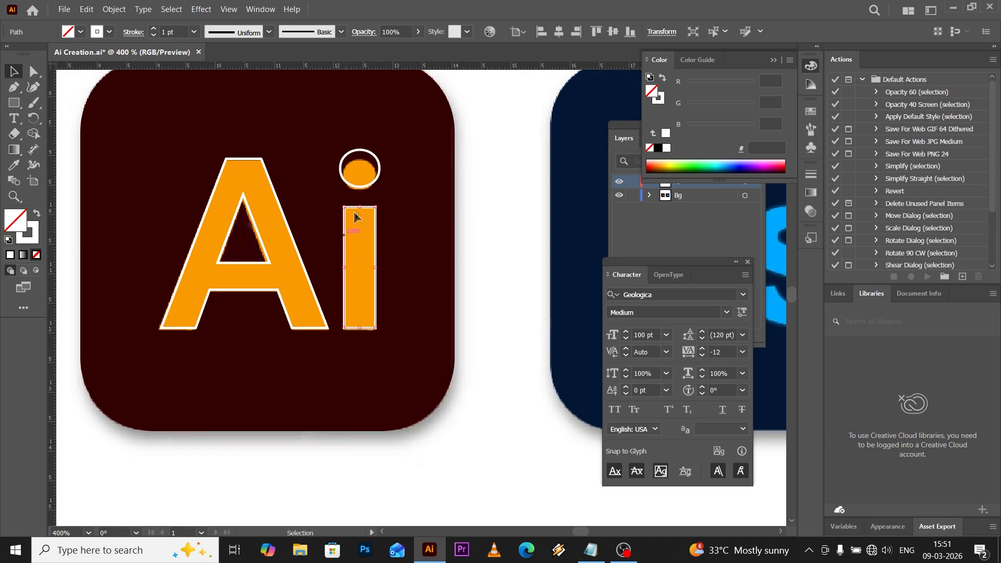
left_click(364, 184)
scroll(380, 140, "up", 3)
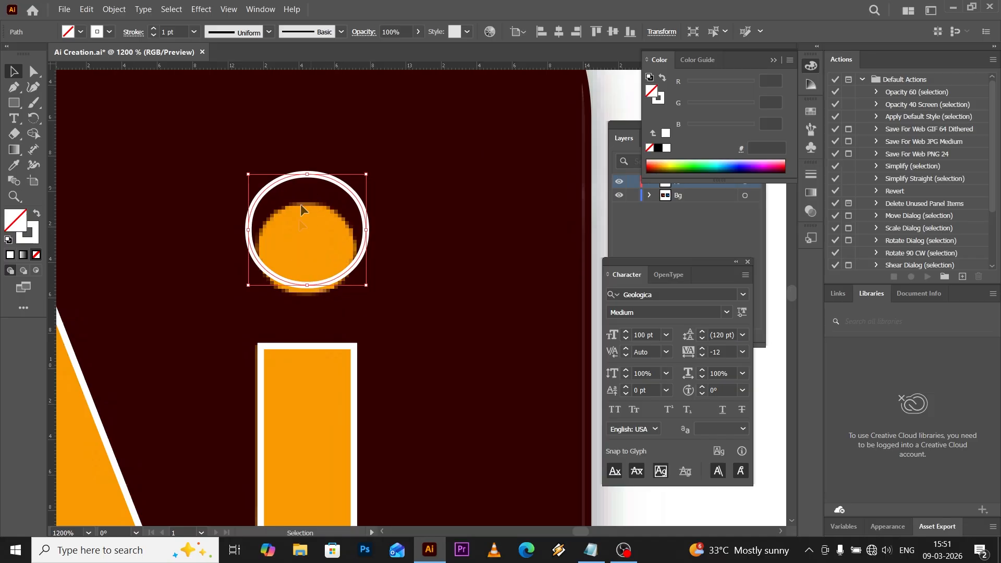
mouse_move(316, 178)
left_mouse_down()
mouse_move(312, 197)
mouse_move(366, 196)
mouse_move(361, 206)
left_mouse_up()
scroll(282, 232, "down", 2)
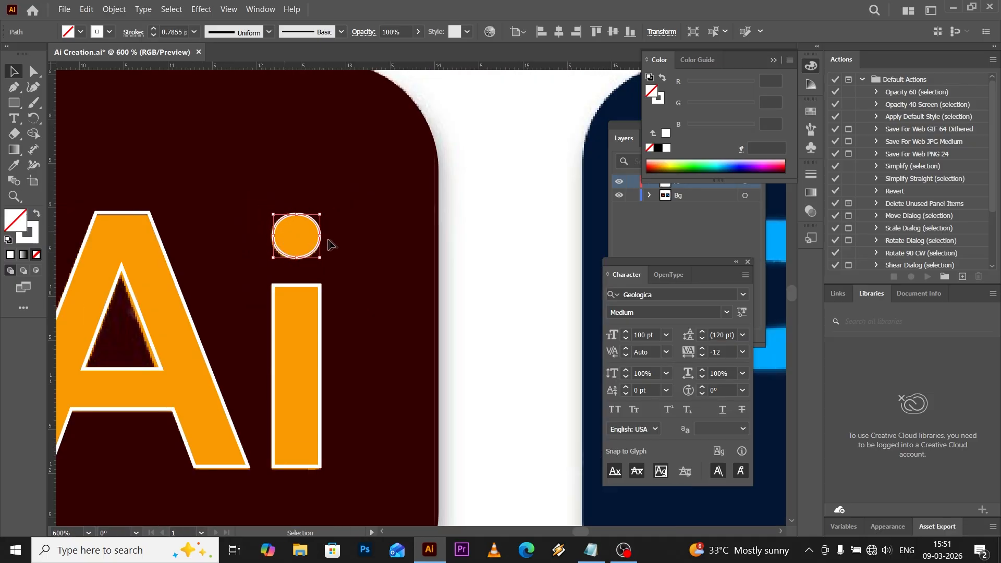
scroll(329, 244, "down", 2)
left_click(399, 240)
scroll(198, 275, "up", 1)
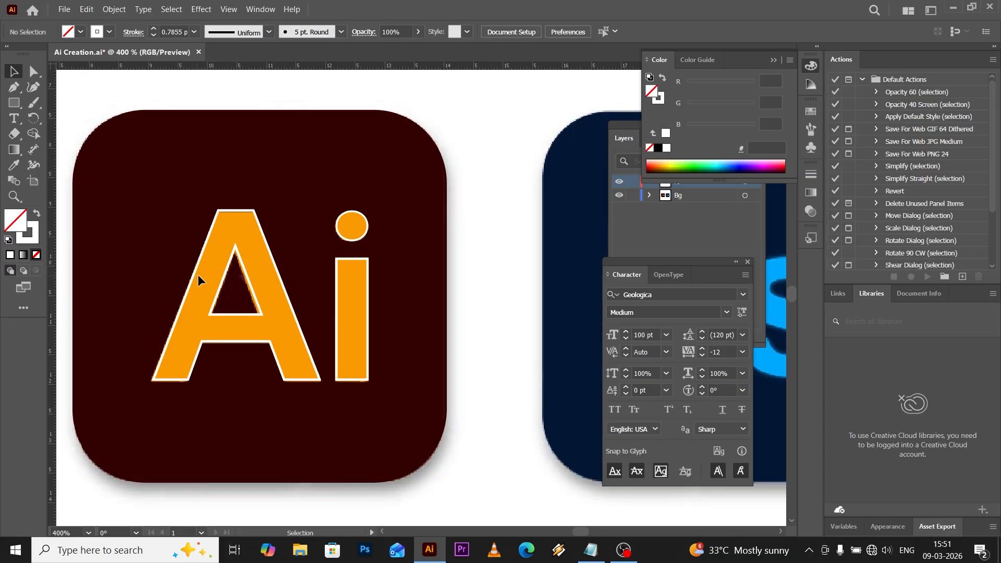
Fill the outlined A and both parts of the i with the orange sampled from the reference lettering, leaving no stroke
left_click_drag(303, 254, 311, 232)
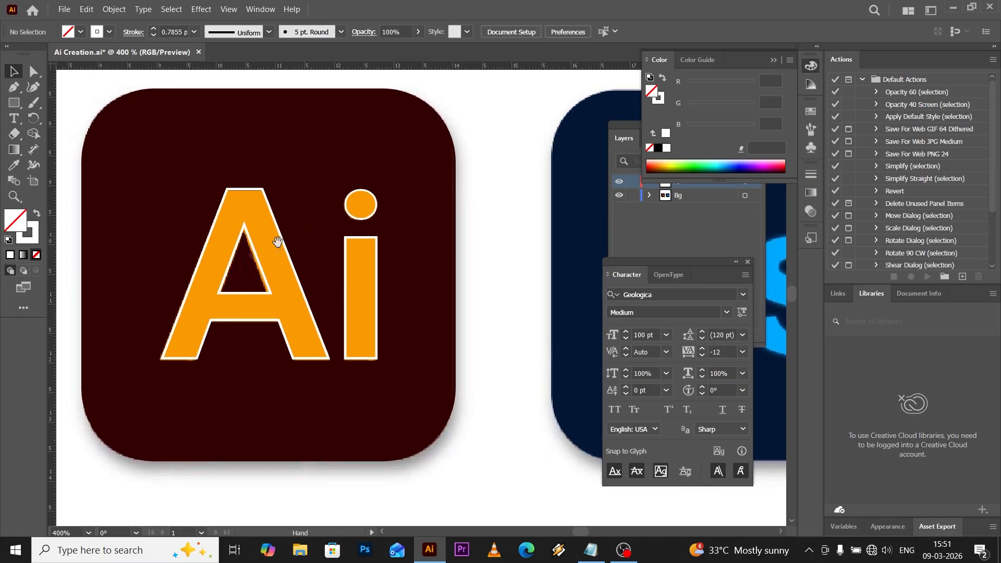
left_click(250, 225)
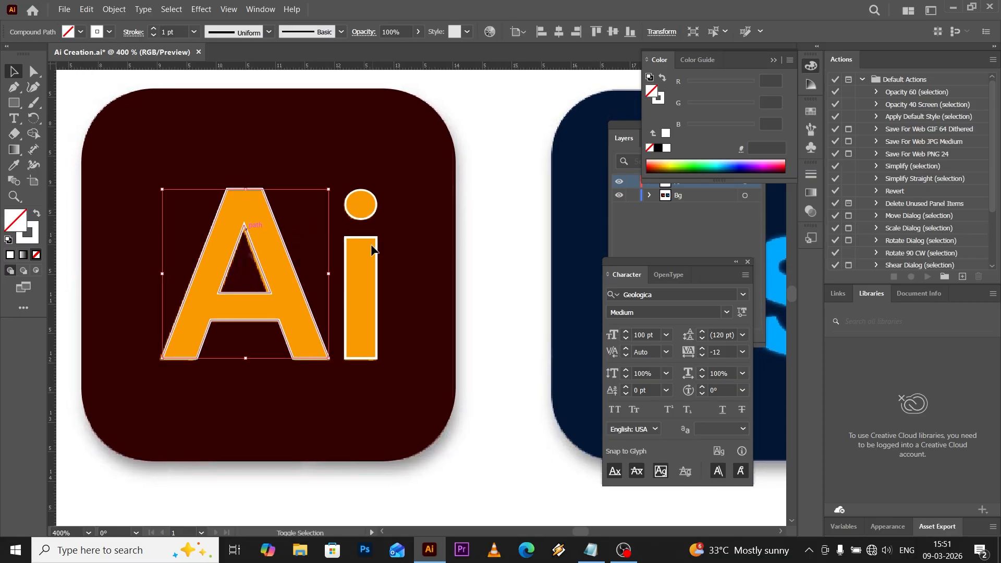
left_click(367, 219, "shift")
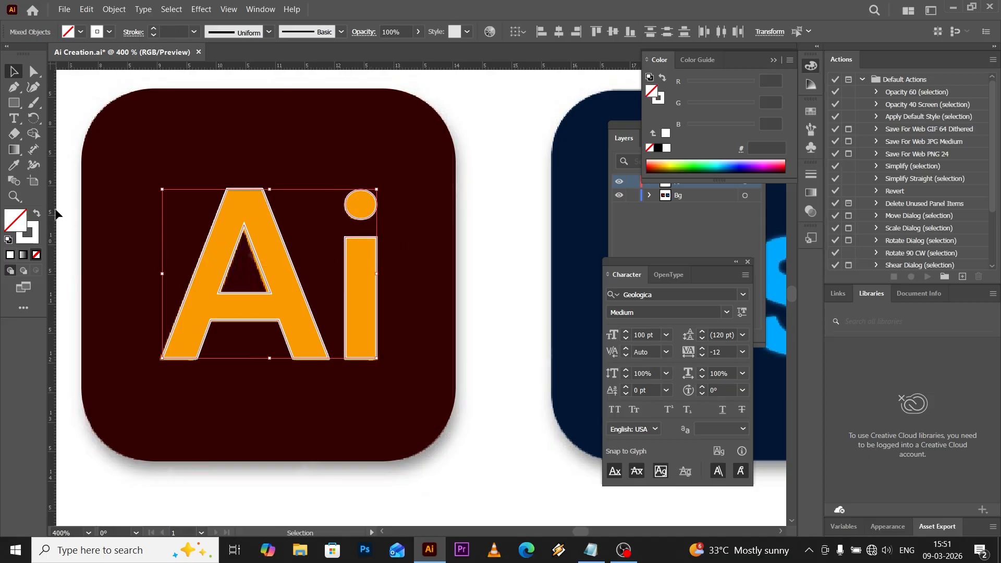
left_click(14, 165)
left_click(241, 206)
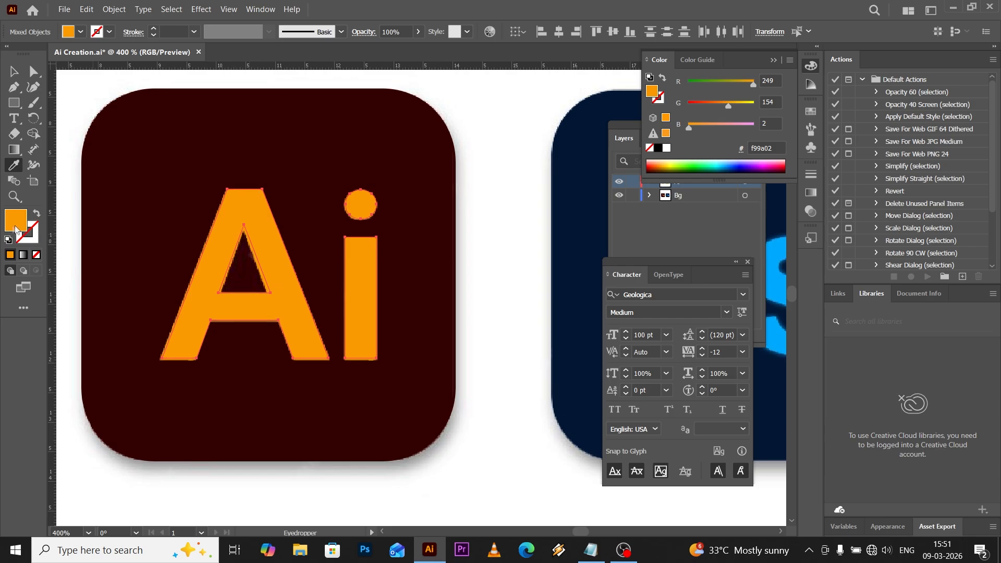
left_click(13, 72)
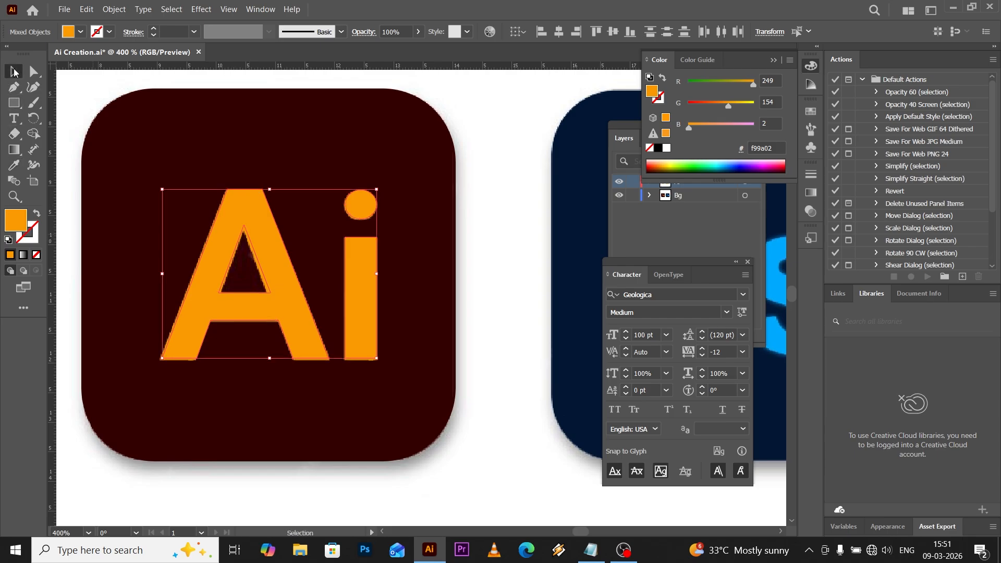
left_click(482, 185)
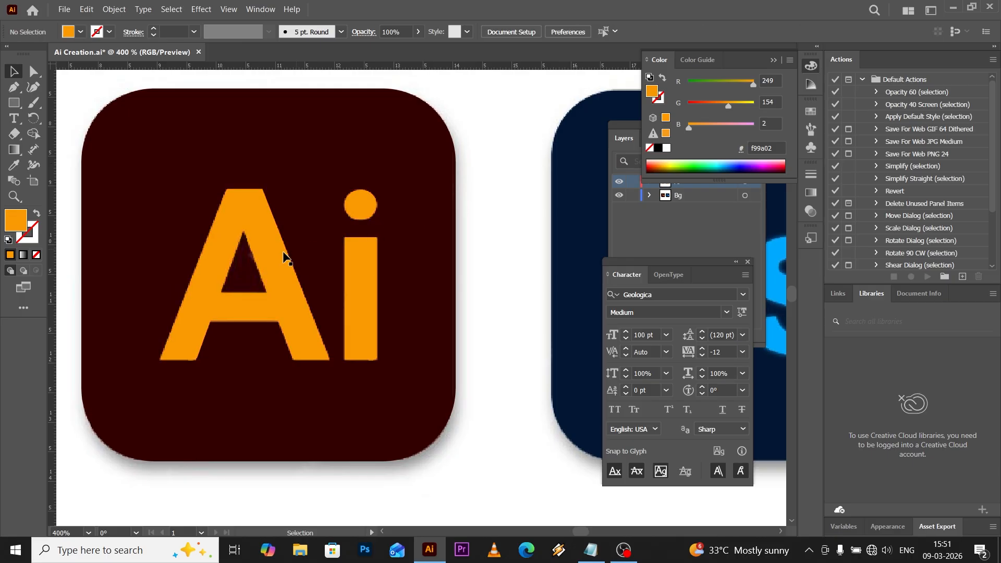
Swap the rounded square's fill and stroke so it has a solid dark brown 320000 fill and no outline
left_click(322, 95)
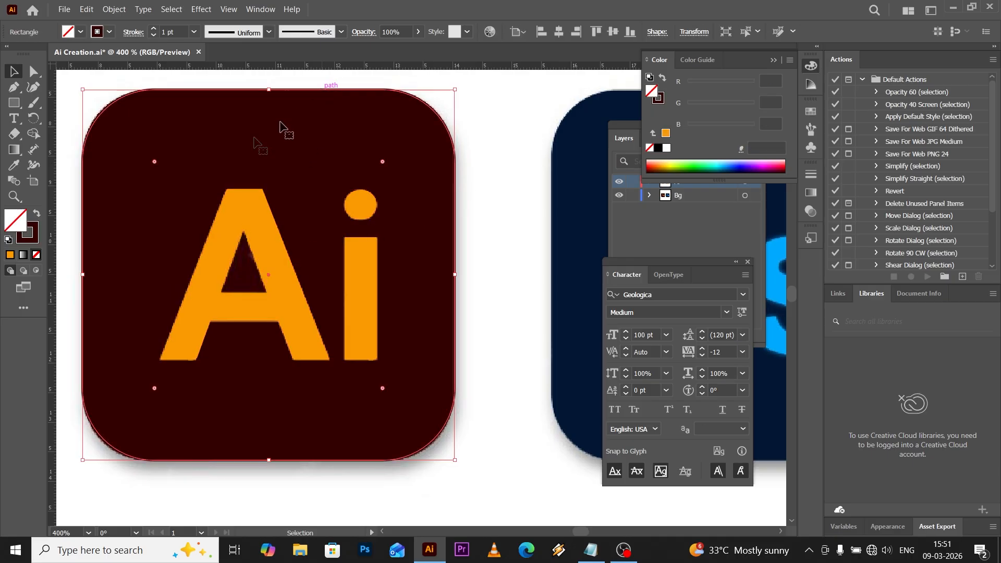
left_click(35, 215)
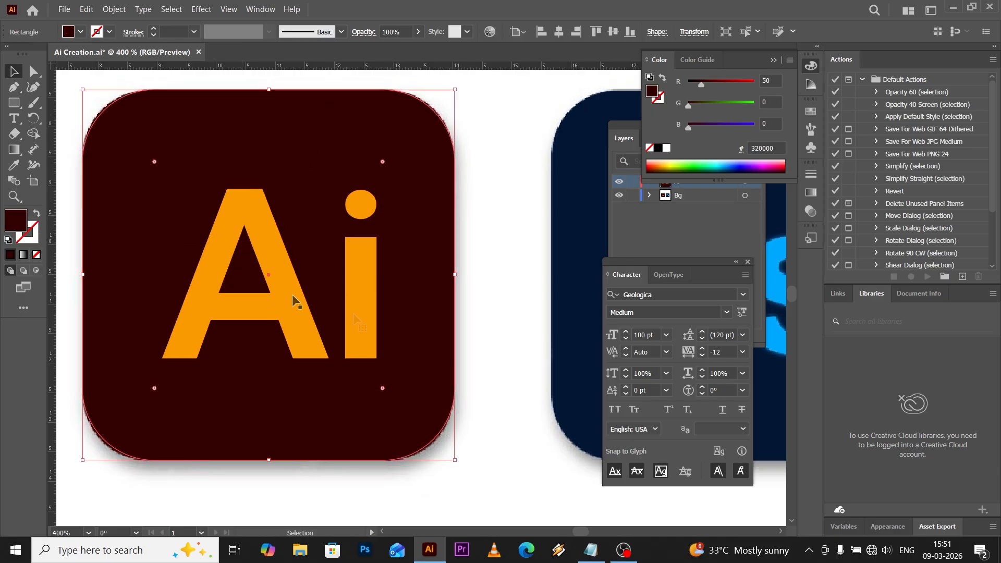
left_click(495, 271)
scroll(209, 262, "down", 1)
scroll(386, 336, "down", 1)
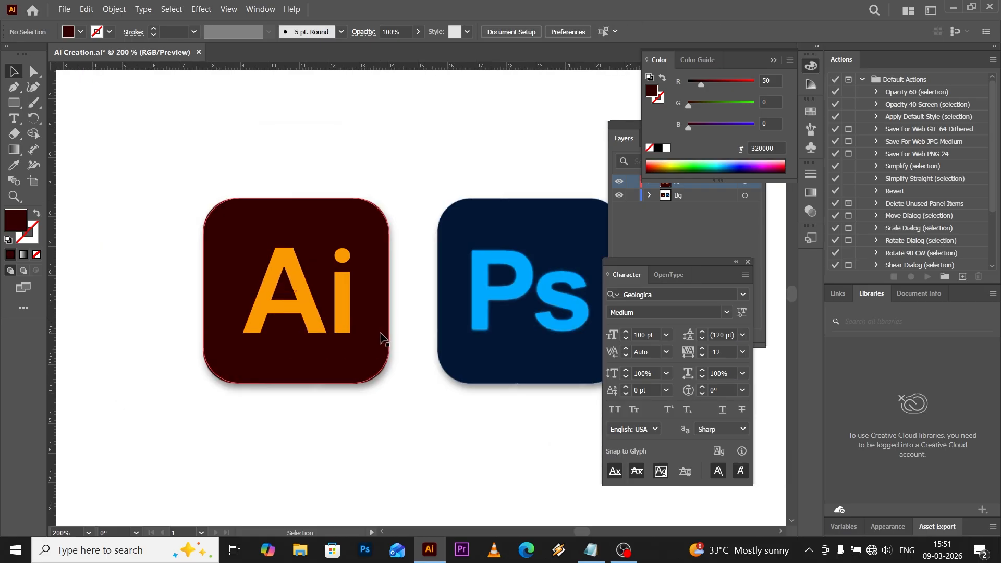
scroll(348, 319, "down", 1)
left_click_drag(386, 324, 364, 328)
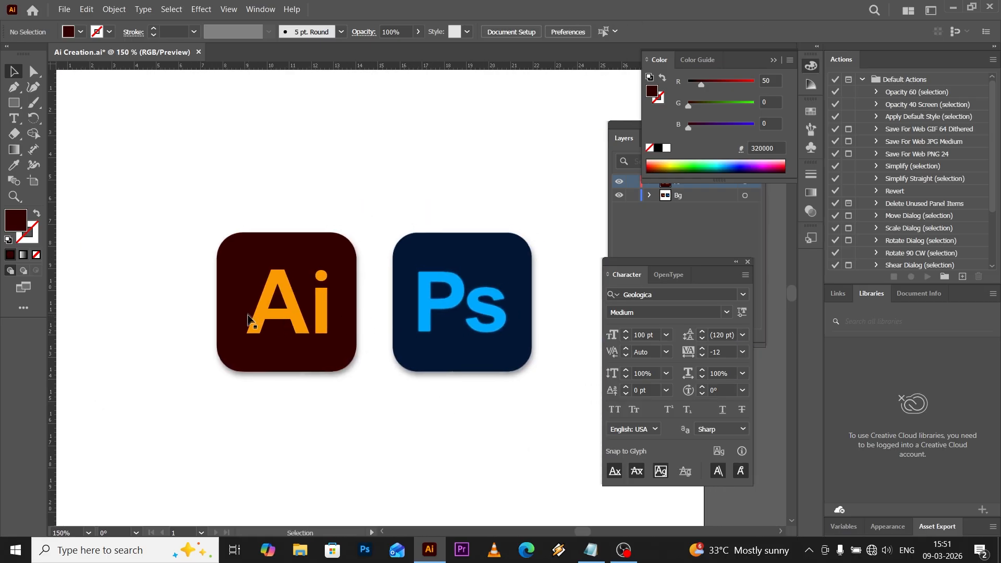
Select the vector Ai icon's rounded square and letters and place a duplicate directly above the reference Ai icon
left_click(294, 315)
left_click(279, 278, "shift")
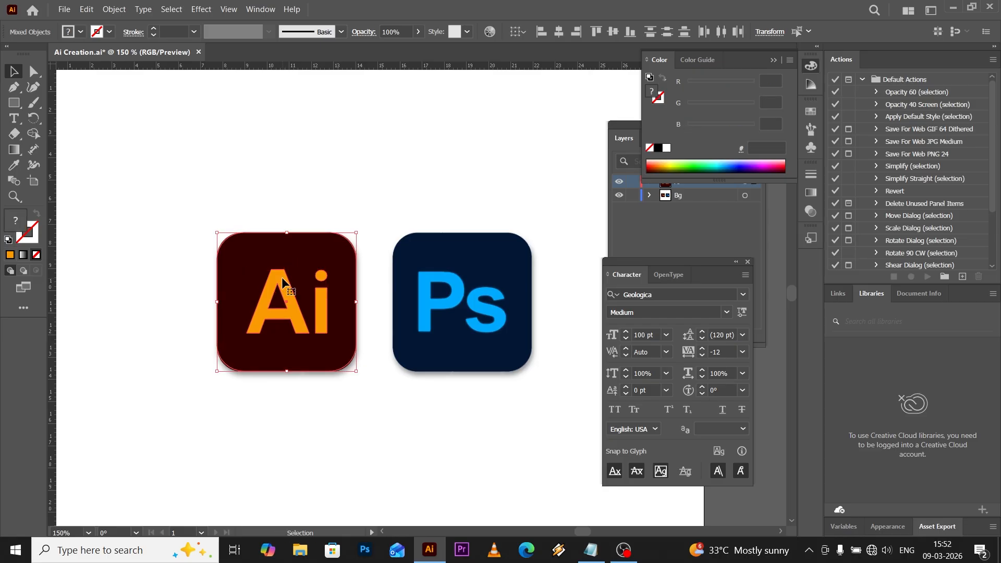
left_click_drag(282, 277, 285, 126, "alt")
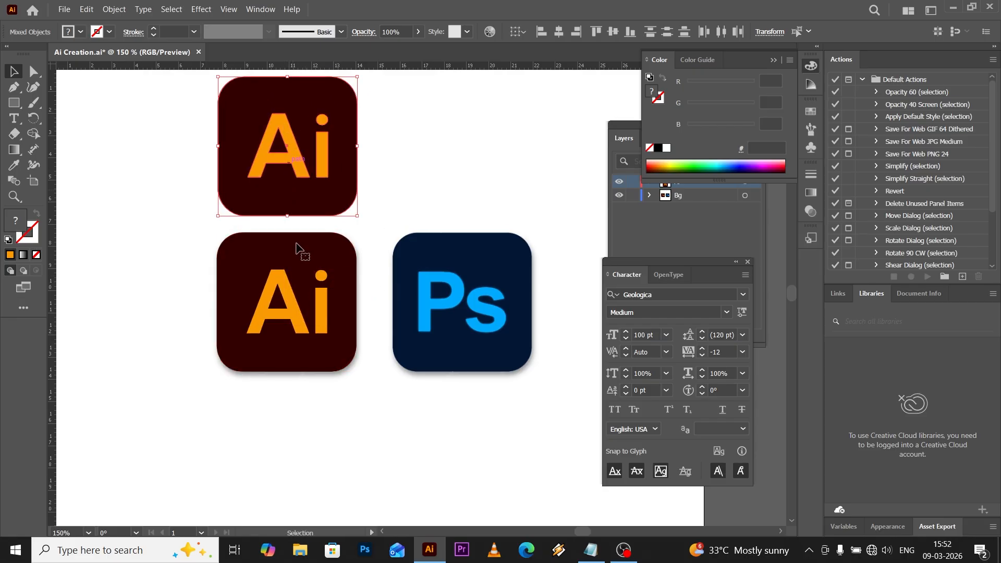
key("ctrl+minus")
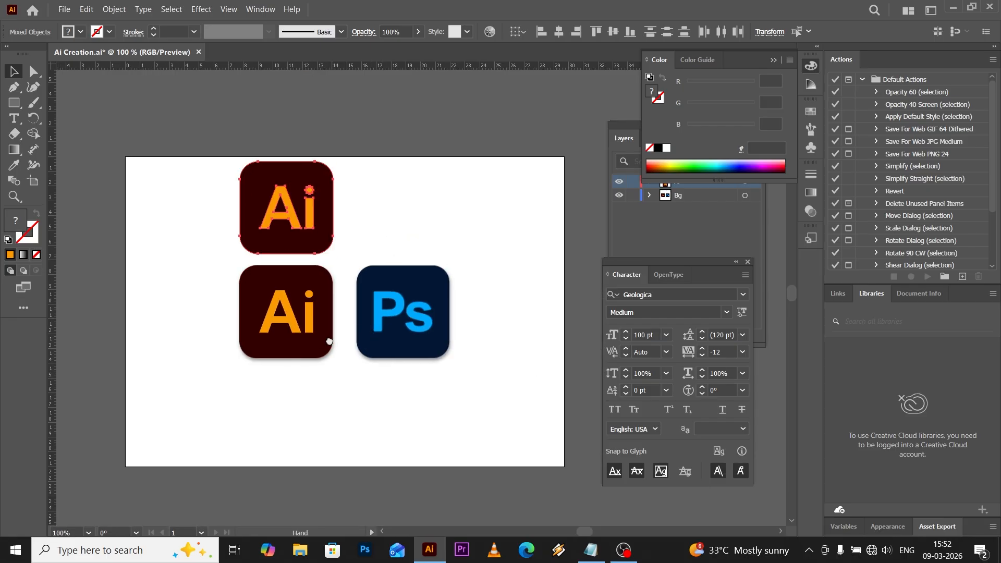
scroll(316, 259, "up", 1, "alt")
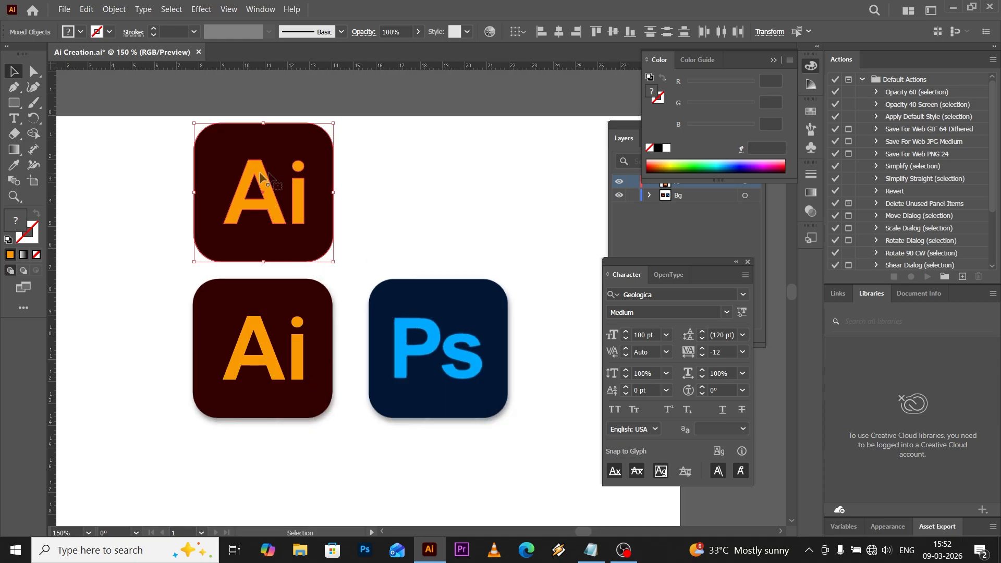
Group the upper Ai icon's rounded square and letters into one object
key("a")
key("ctrl+g")
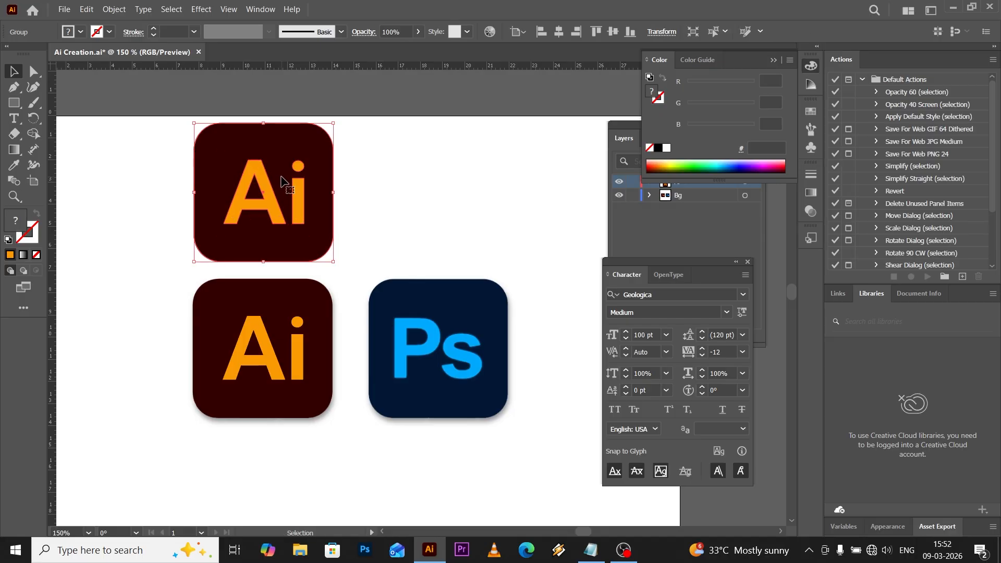
left_click(352, 173)
left_click(285, 200)
left_click(201, 9)
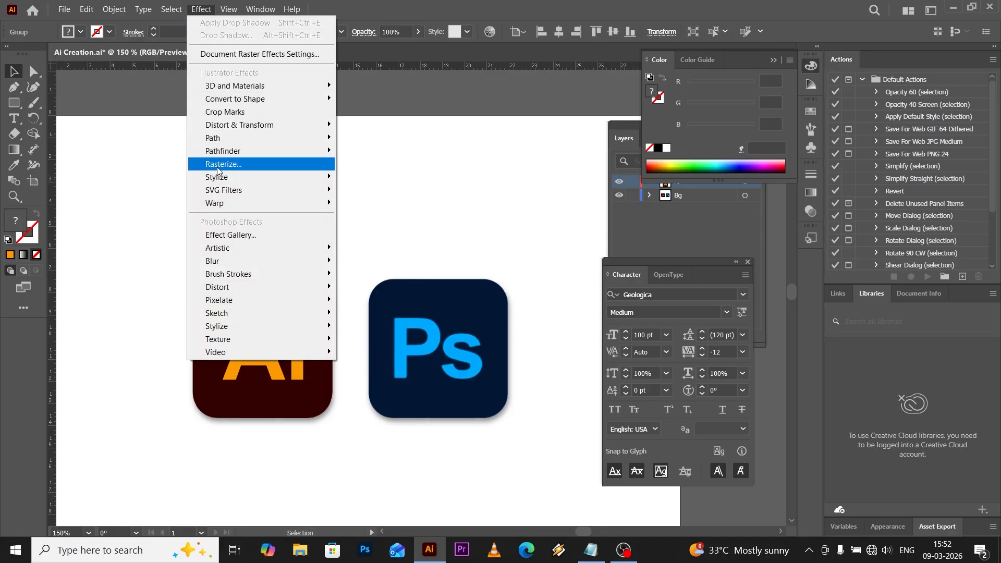
mouse_move(282, 178)
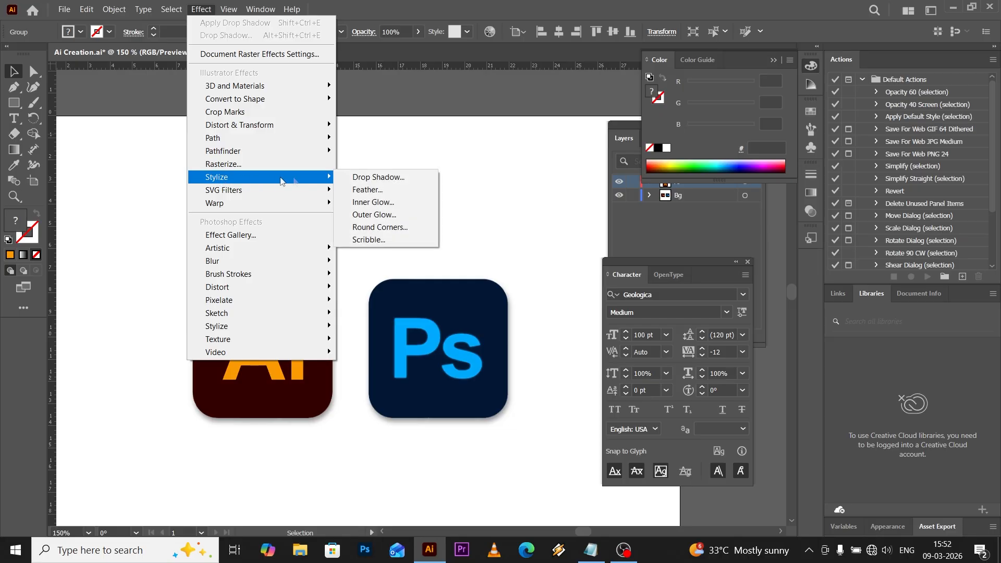
left_click(379, 178)
left_click_drag(404, 167, 435, 159)
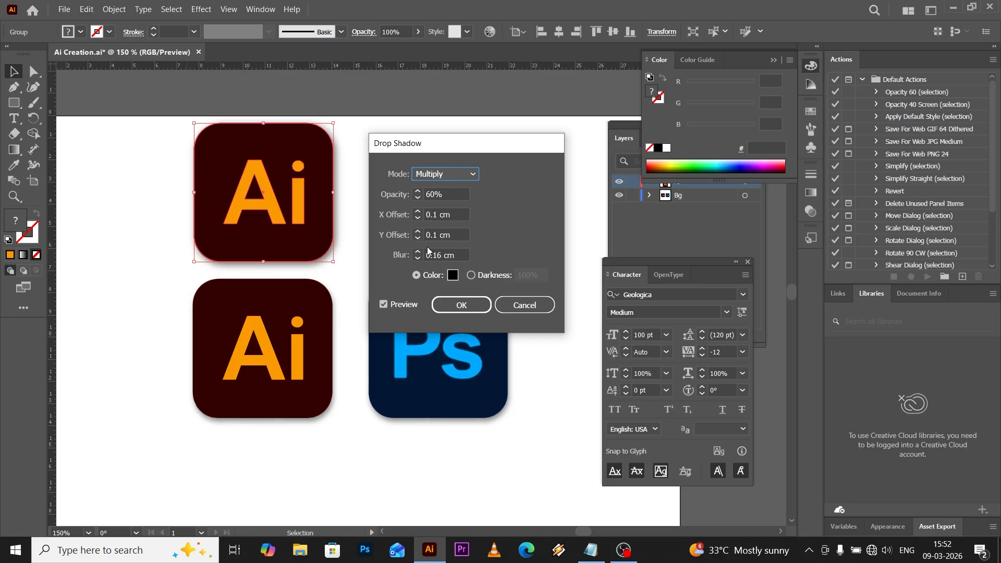
left_click(453, 277)
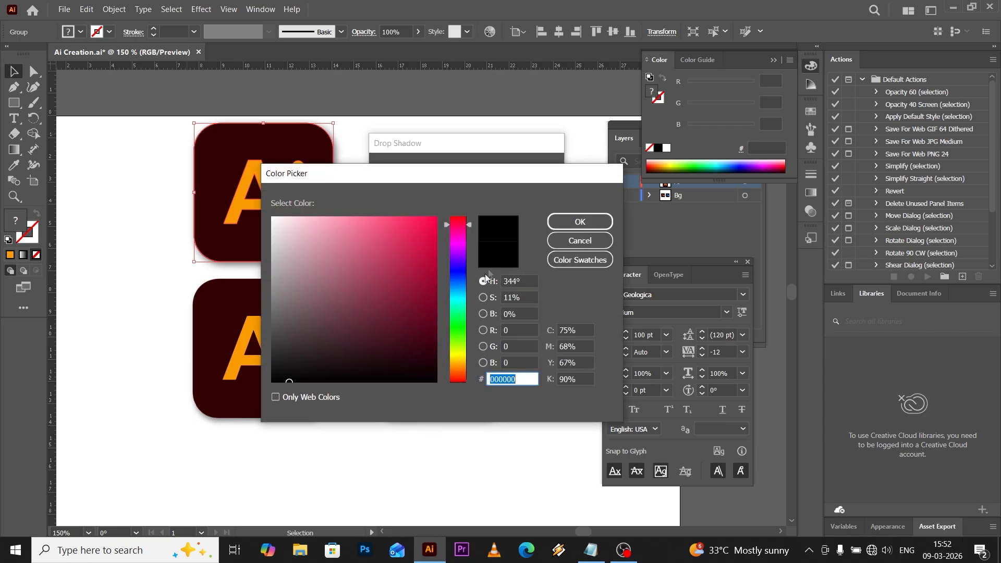
left_click(573, 222)
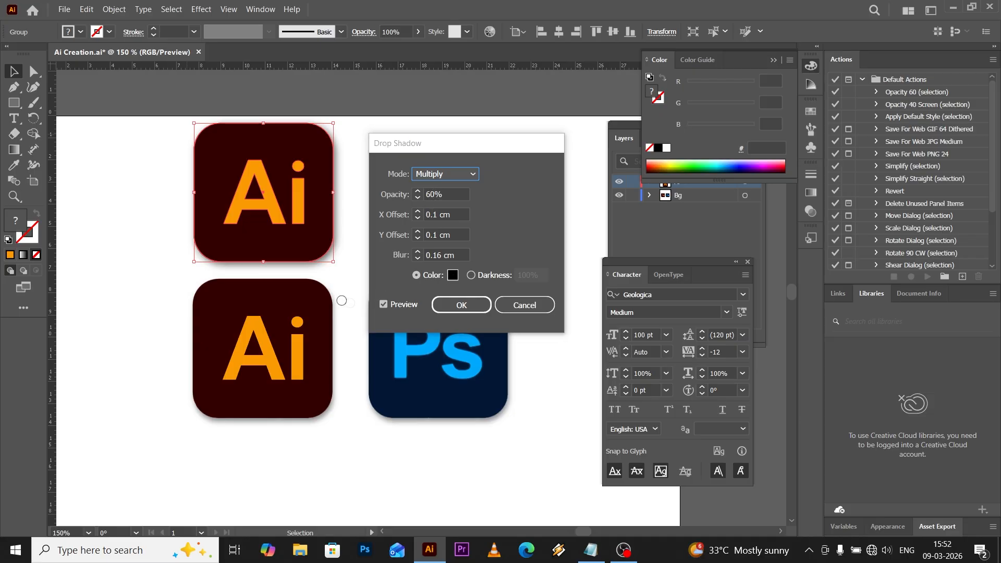
left_click(452, 276)
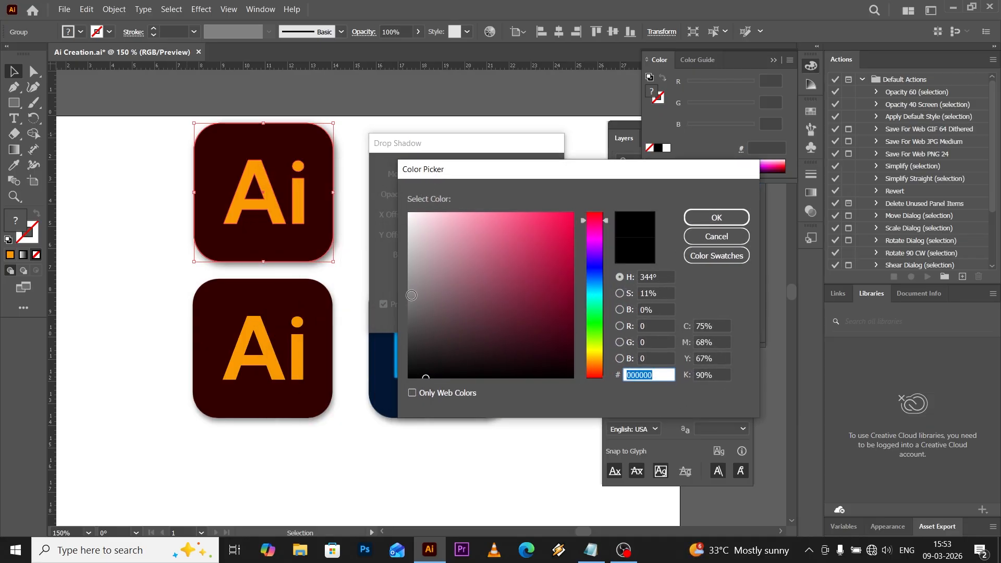
left_click(411, 290)
left_click(414, 268)
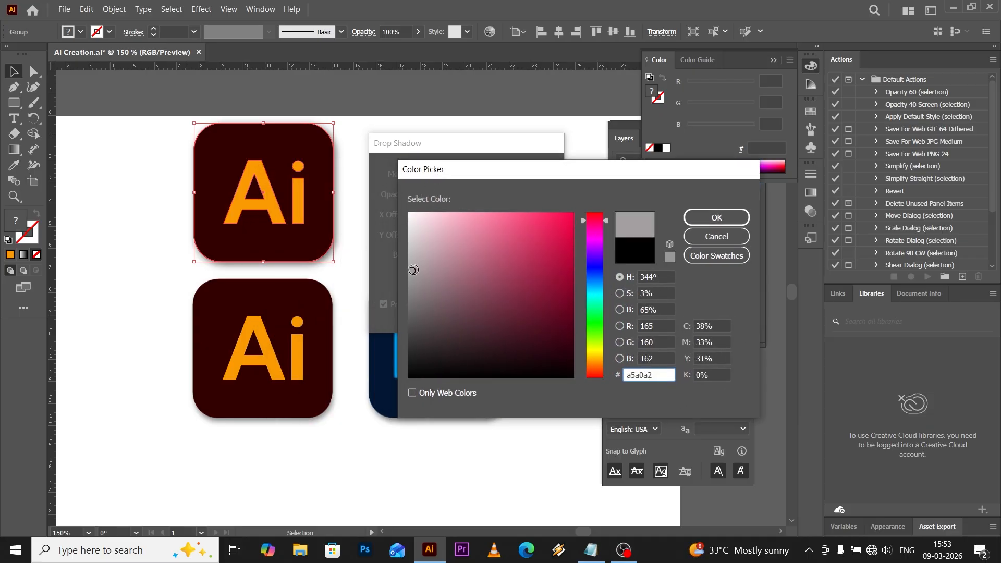
left_click_drag(413, 269, 404, 291)
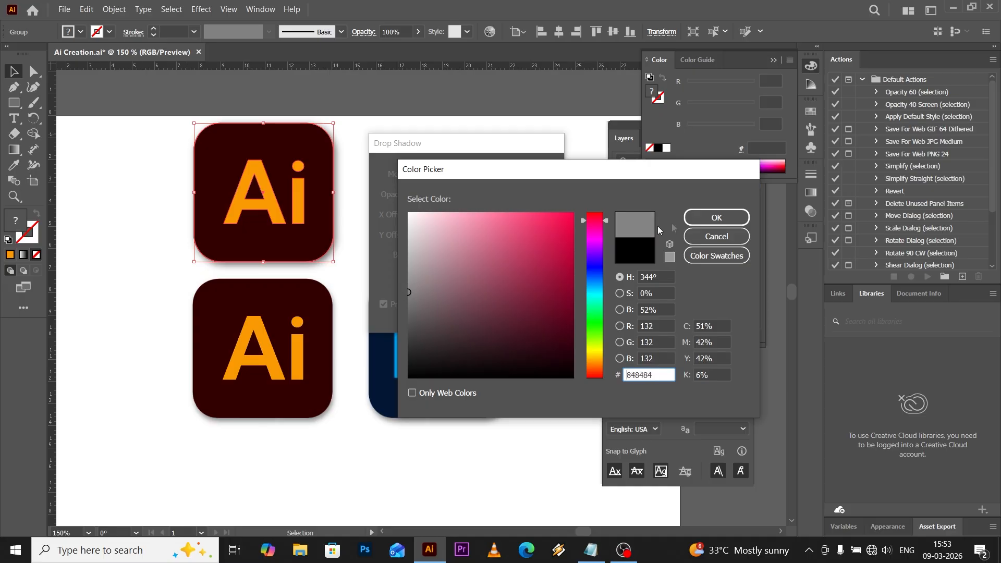
left_click(716, 217)
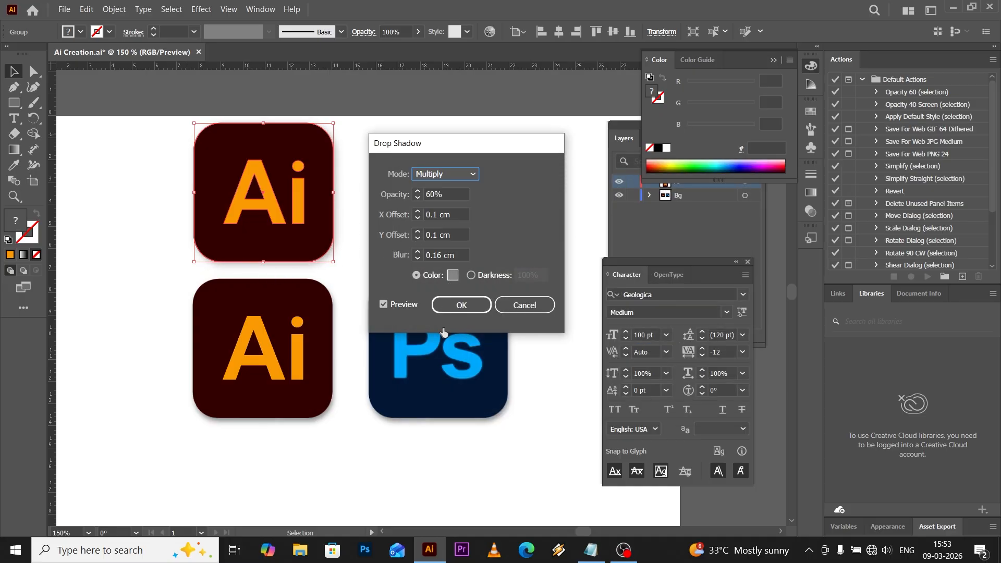
left_click(452, 275)
left_click(412, 351)
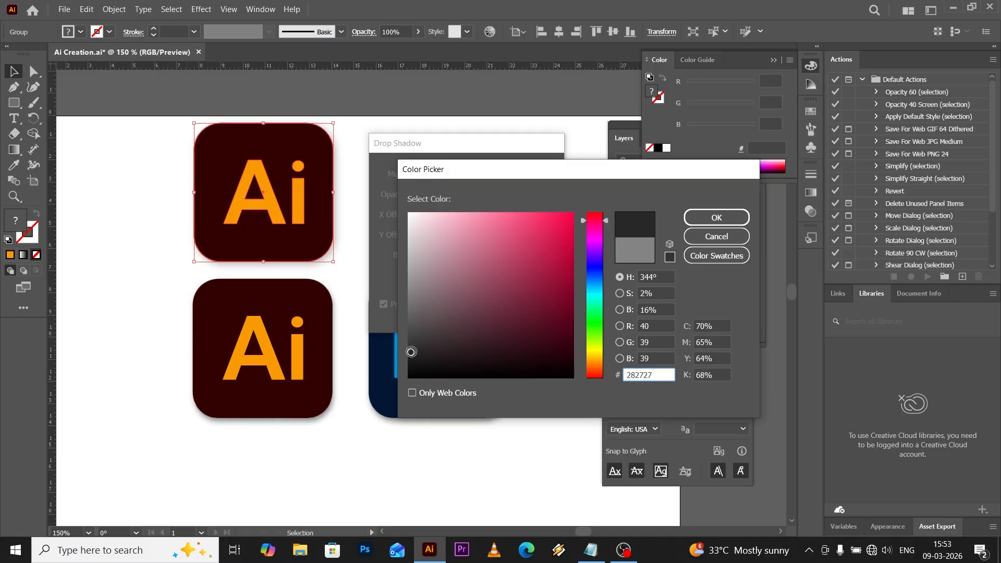
left_click(716, 237)
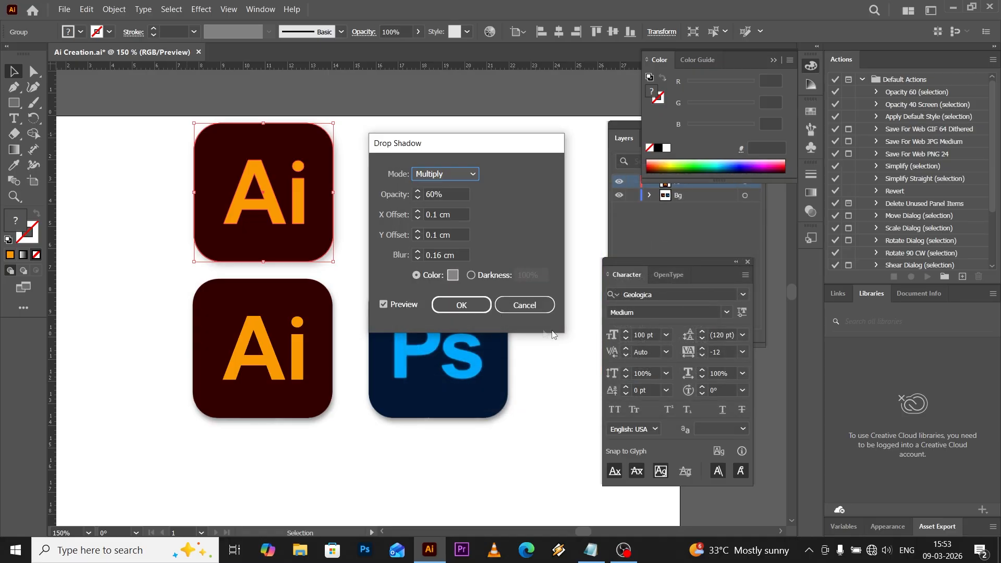
left_click(524, 305)
Apply a black Multiply drop shadow to the upper Ai icon with 60% opacity, 0.1 cm X and Y offsets and 0.16 cm blur
left_click(202, 9)
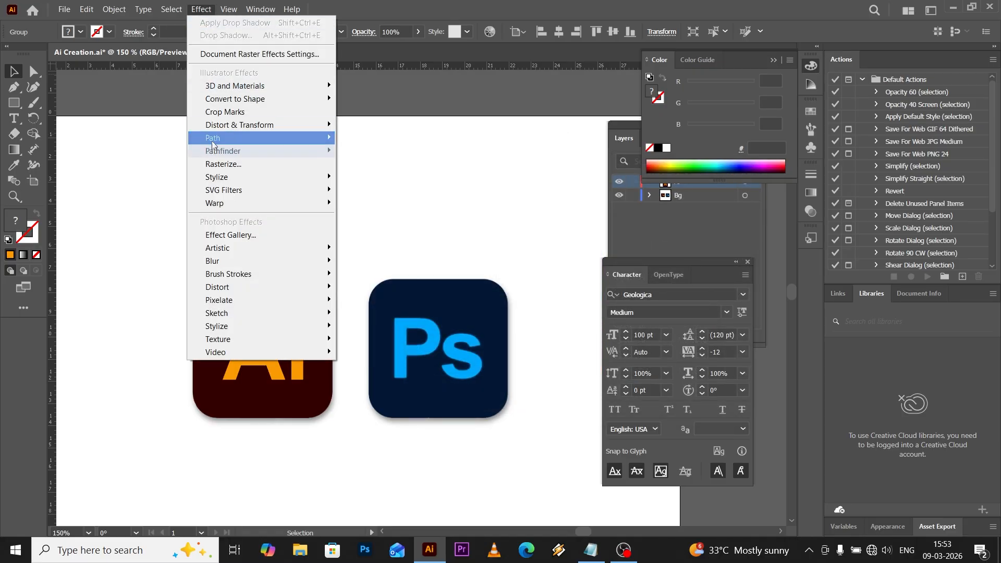
mouse_move(224, 177)
left_click(360, 176)
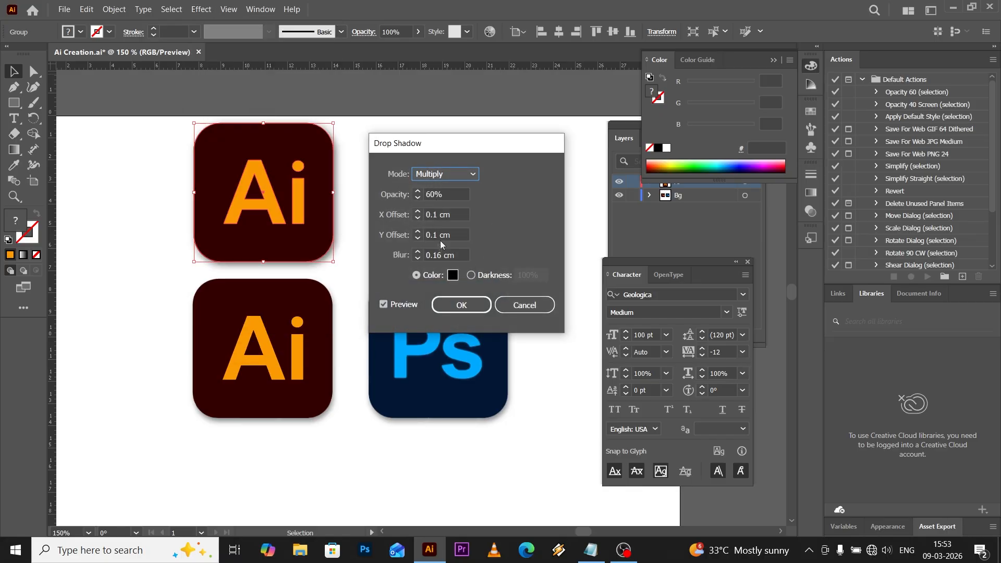
left_click(449, 305)
left_click(224, 270)
scroll(224, 270, "down", 1)
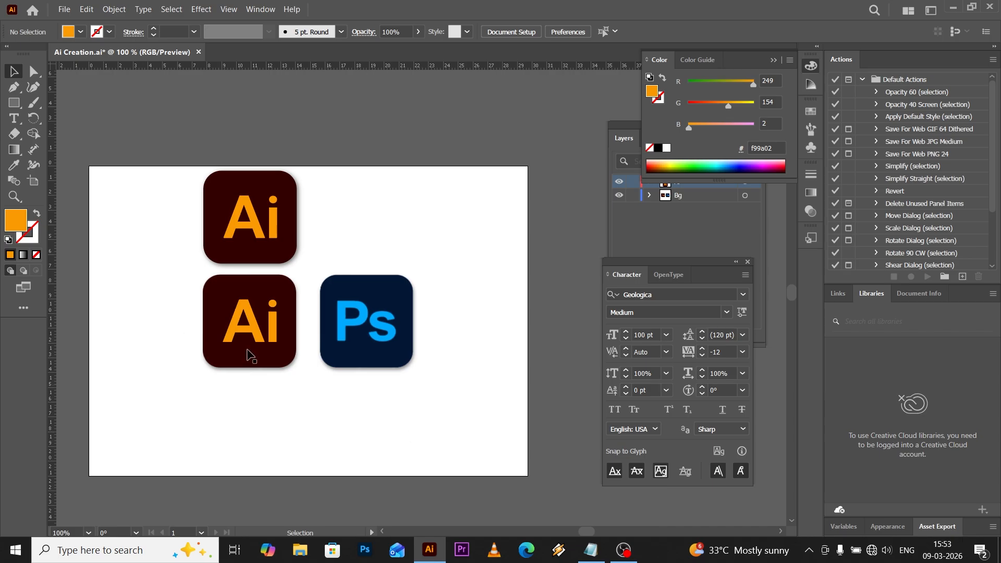
scroll(250, 256, "up", 2)
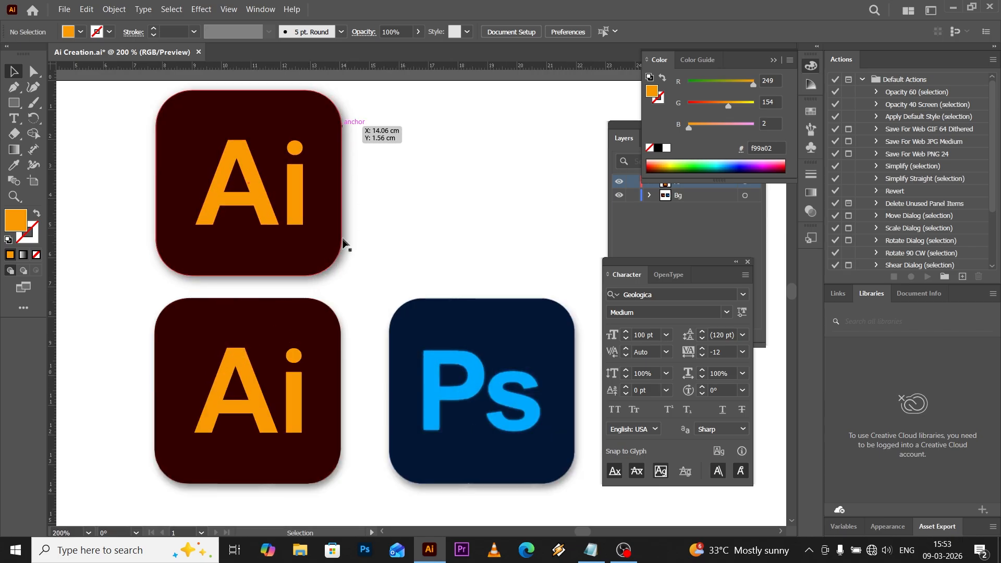
scroll(259, 256, "down", 1)
scroll(259, 256, "down", 2)
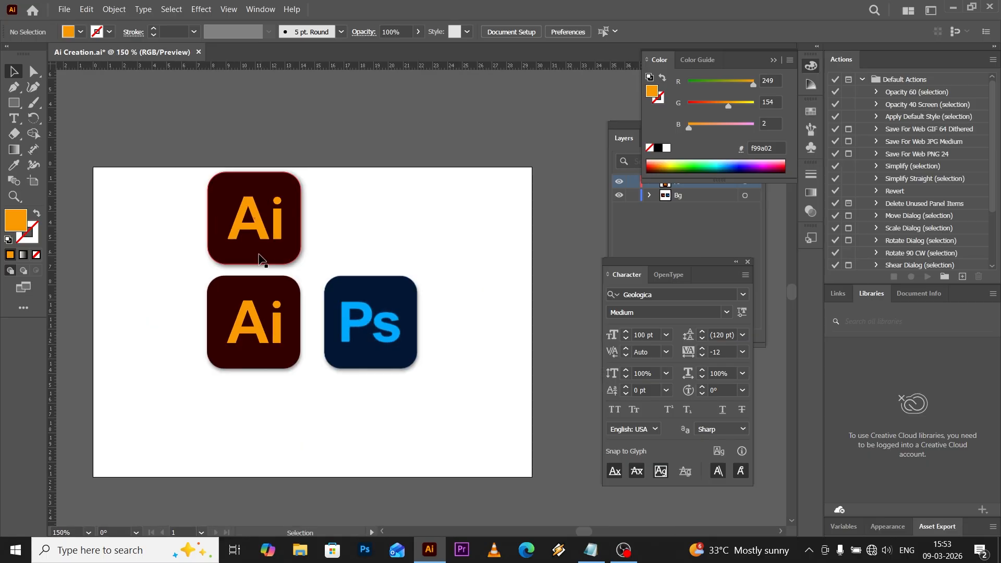
Lock and hide the Ai layer so only the Bg reference layer shows
left_click_drag(191, 166, 346, 255)
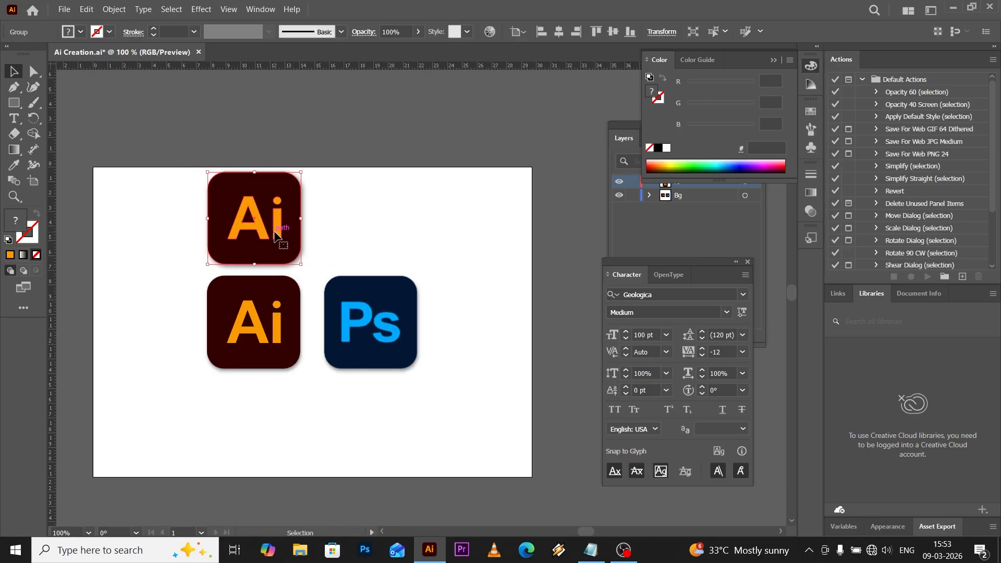
left_click(621, 135)
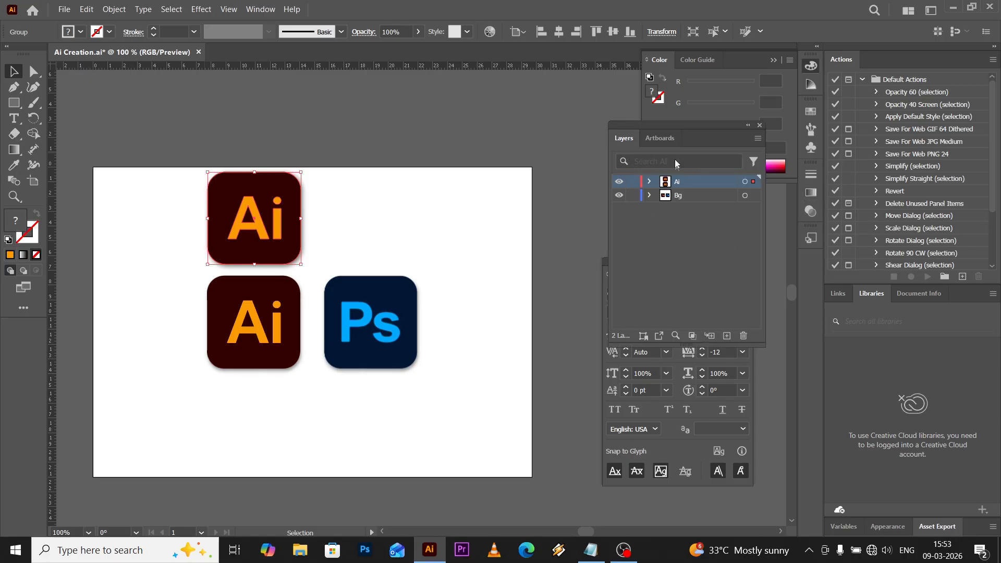
left_click(632, 183)
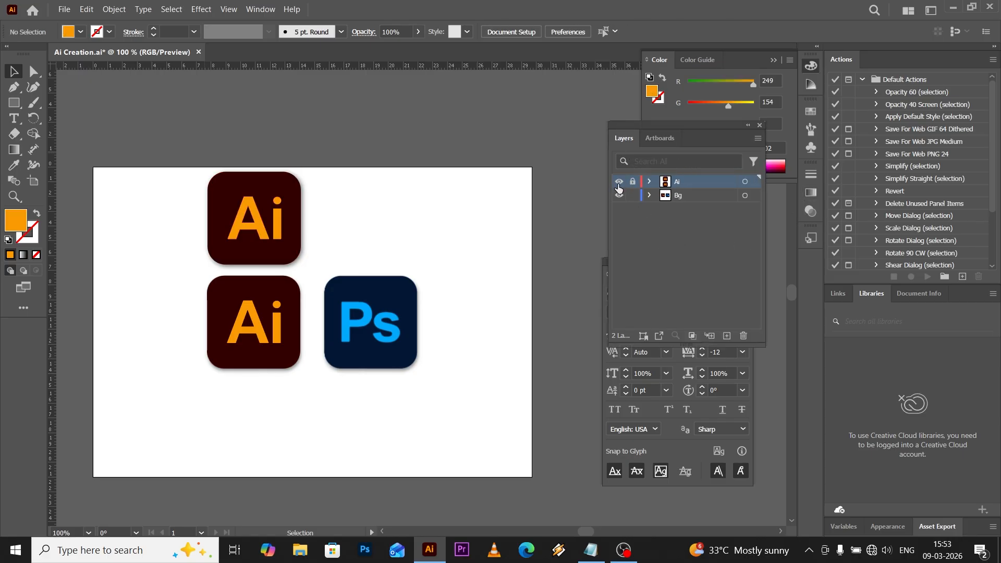
left_click(619, 182)
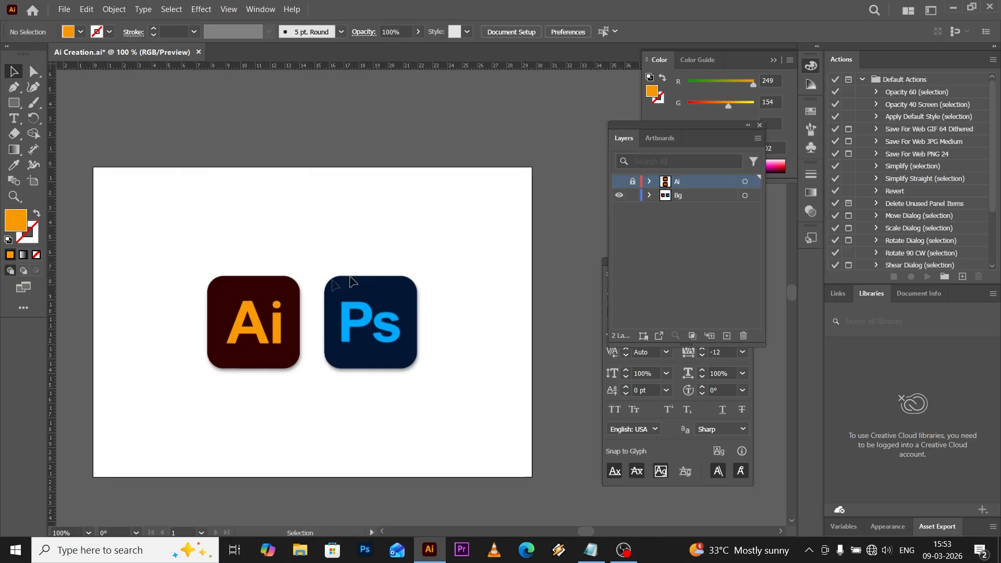
Create a new layer above the Ai layer and name it Ps
scroll(317, 273, "down", 1)
scroll(374, 322, "up", 1)
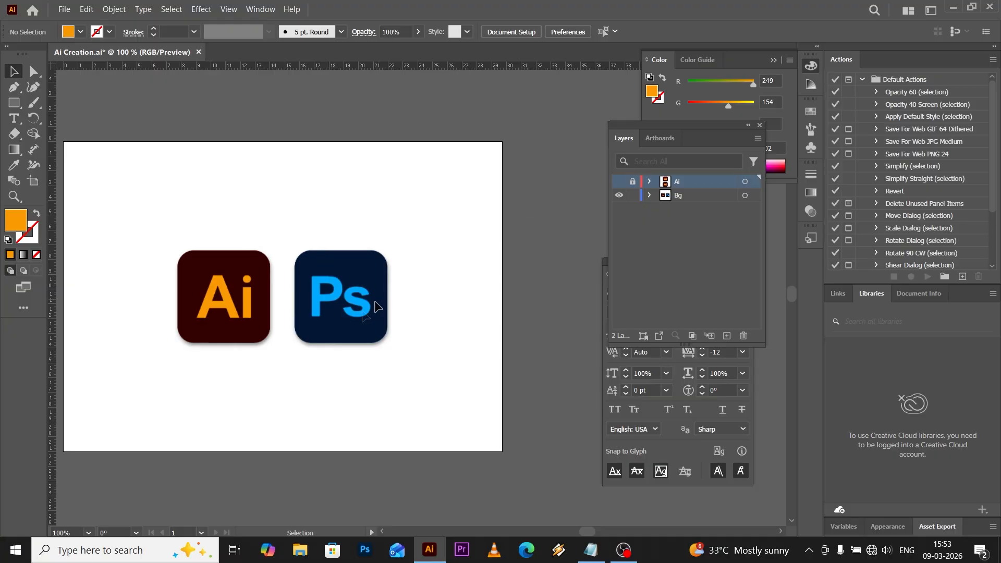
scroll(349, 324, "up", 1)
scroll(349, 325, "up", 1)
scroll(427, 283, "up", 1)
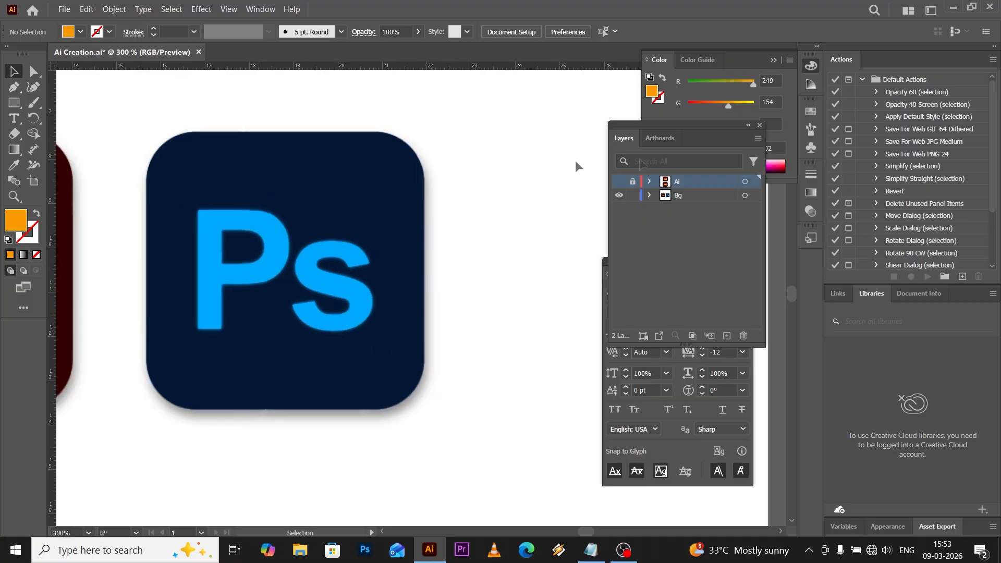
left_click(727, 336)
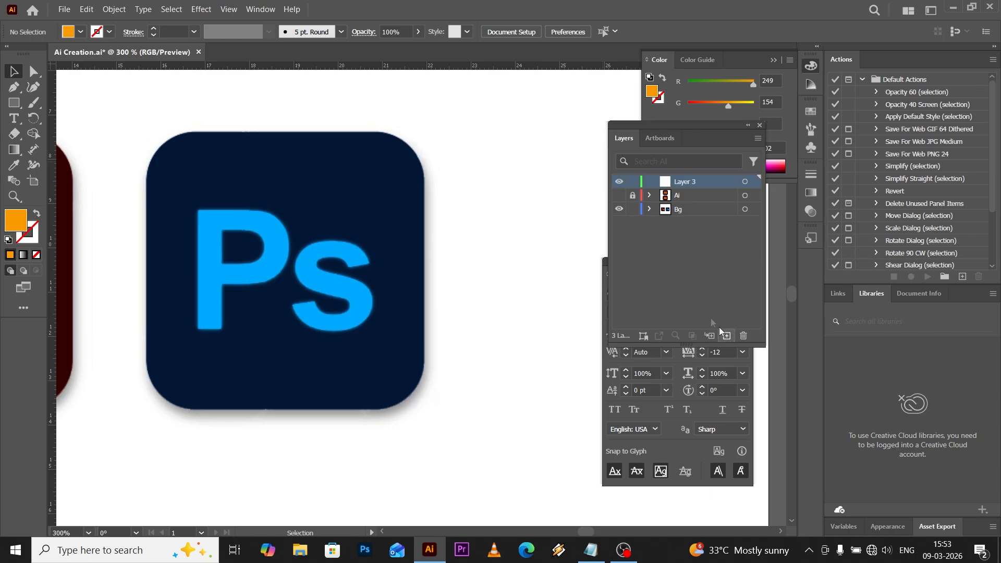
double_click(686, 181)
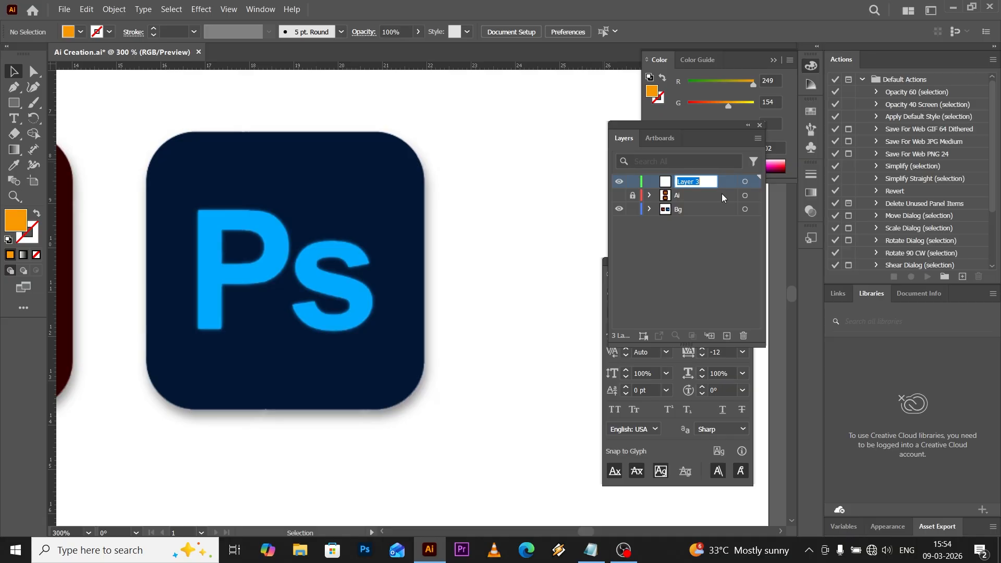
type("Ps")
key("Return")
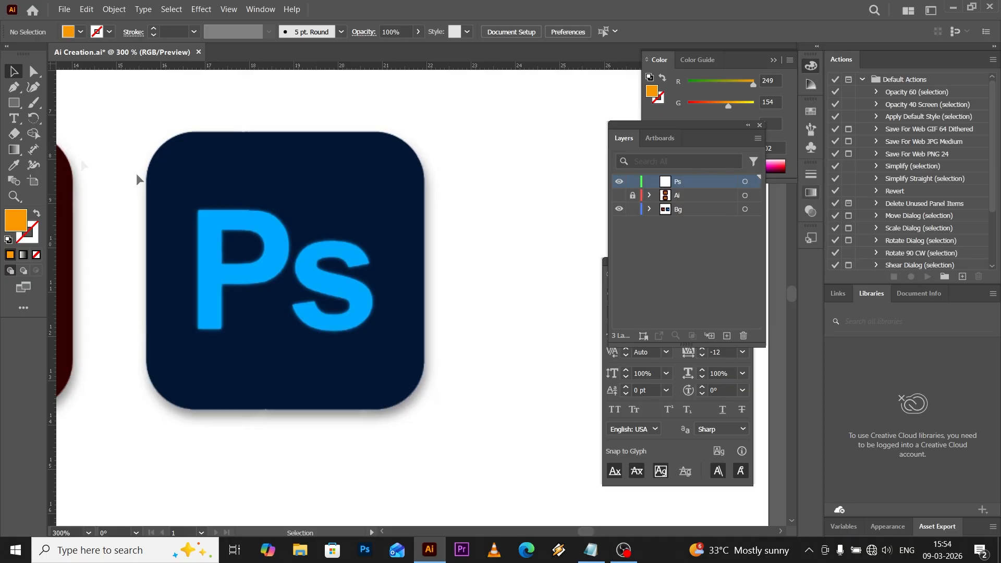
Draw a rectangle over the reference Ps icon with no fill and a stroke in the navy sampled from the icon
left_click(13, 104)
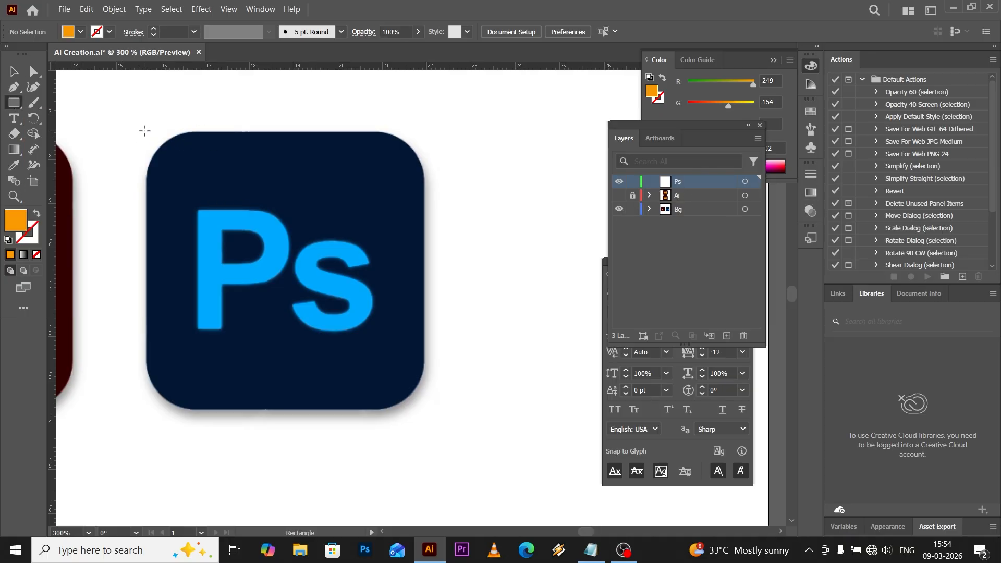
left_click_drag(145, 131, 425, 409)
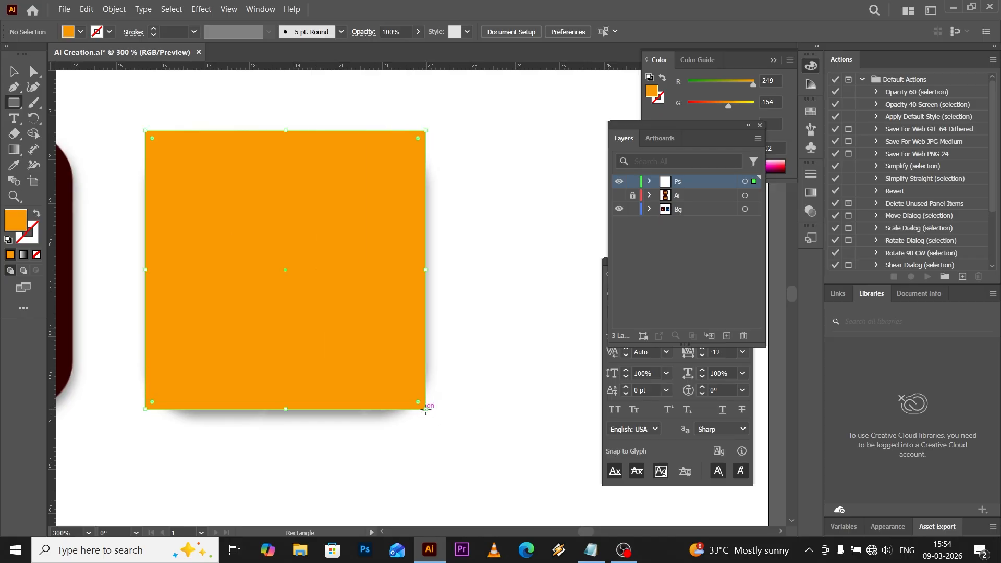
left_click(36, 214)
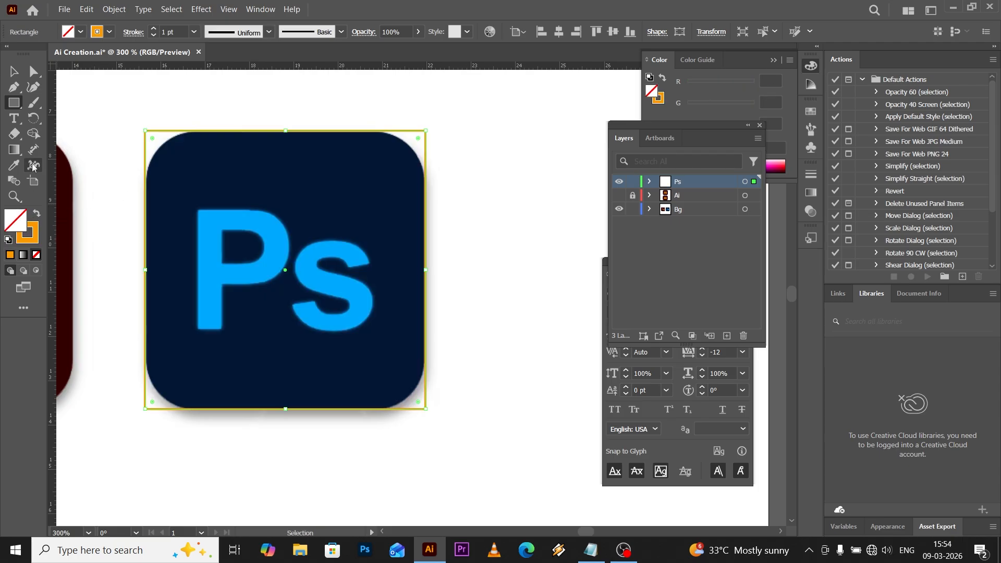
left_click(15, 166)
left_click(216, 159)
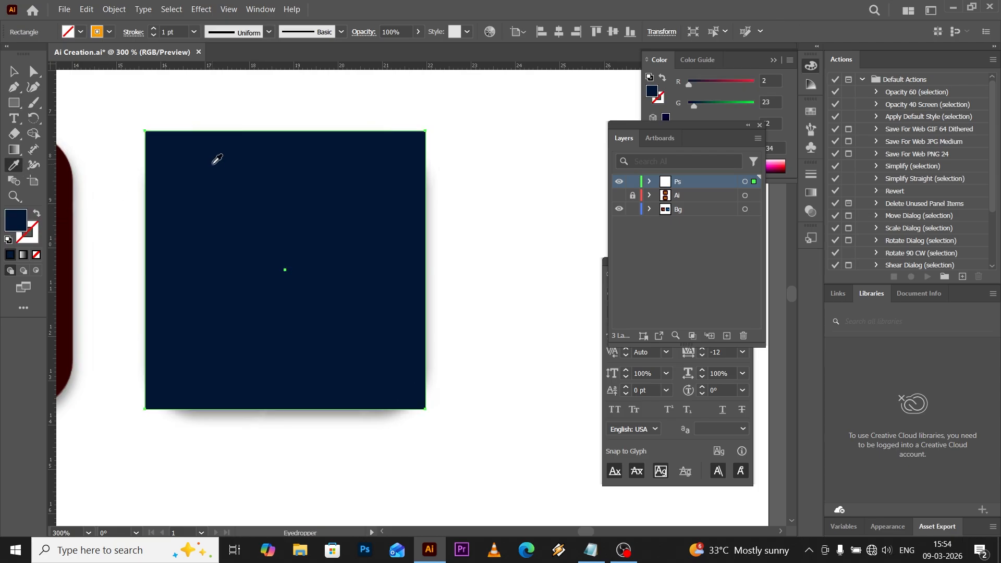
left_click(36, 215)
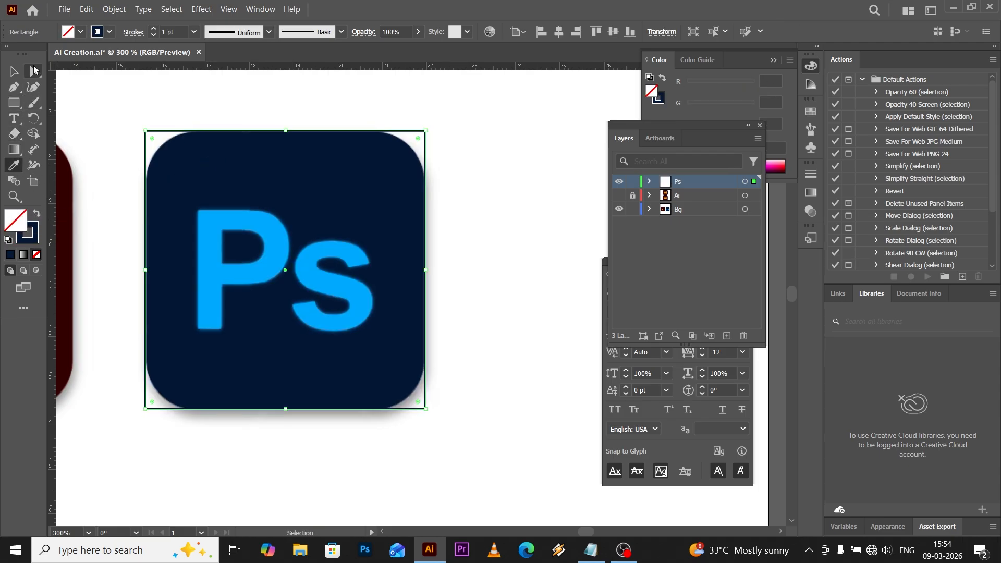
Round all corners of the navy outline to a radius of about 1.15 cm to match the Ps icon
left_click(34, 71)
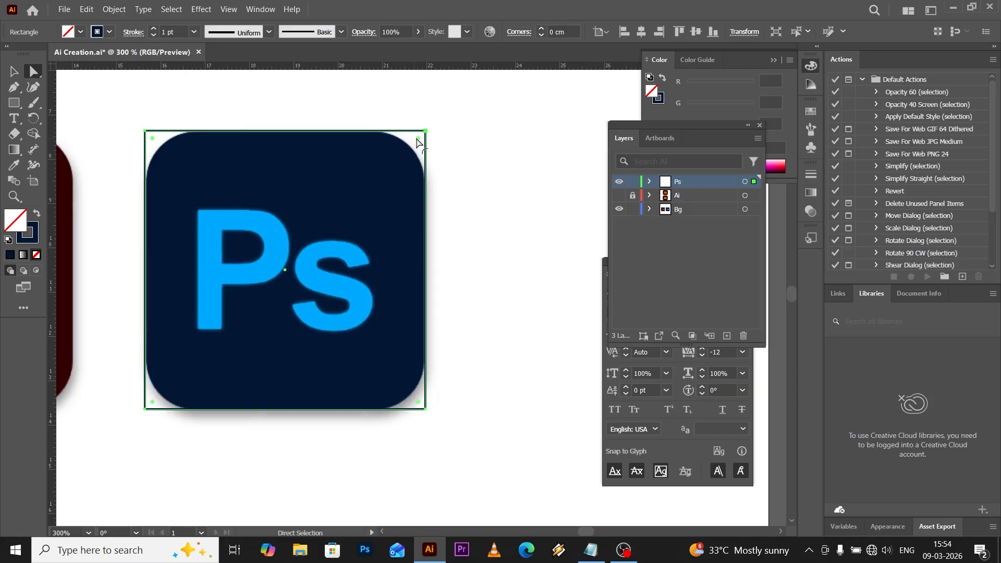
left_click_drag(417, 139, 376, 184)
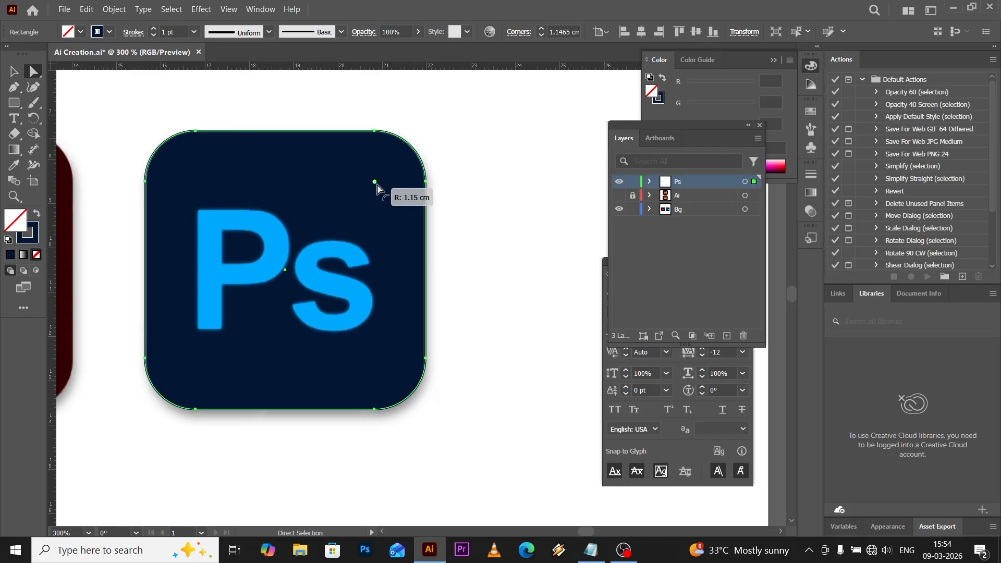
left_click(468, 202)
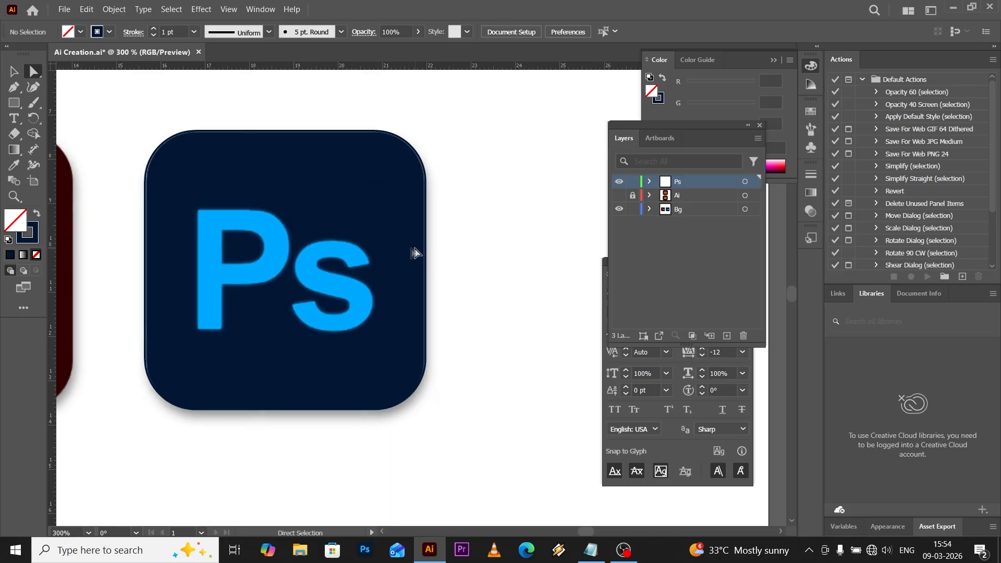
left_click(13, 71)
left_click(426, 267)
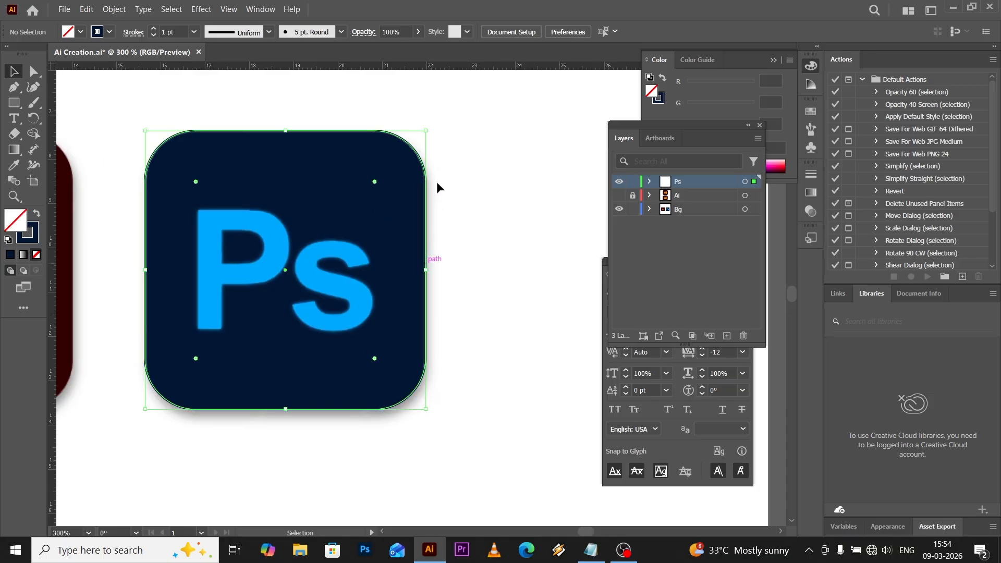
left_click_drag(426, 132, 427, 131)
left_click(519, 267)
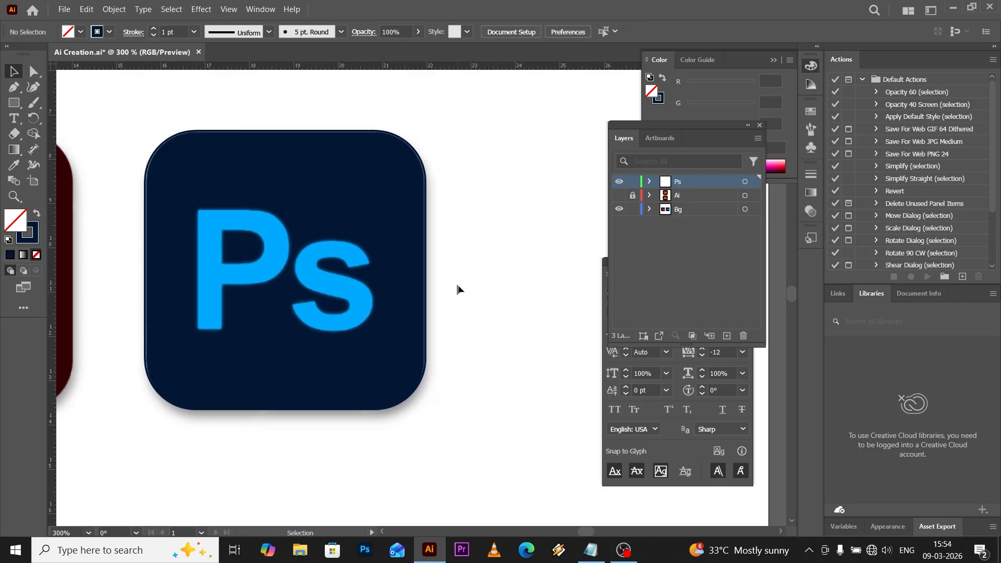
Select the rounded navy outline around the Ps icon and isolate it for editing
scroll(461, 282, "up", 3)
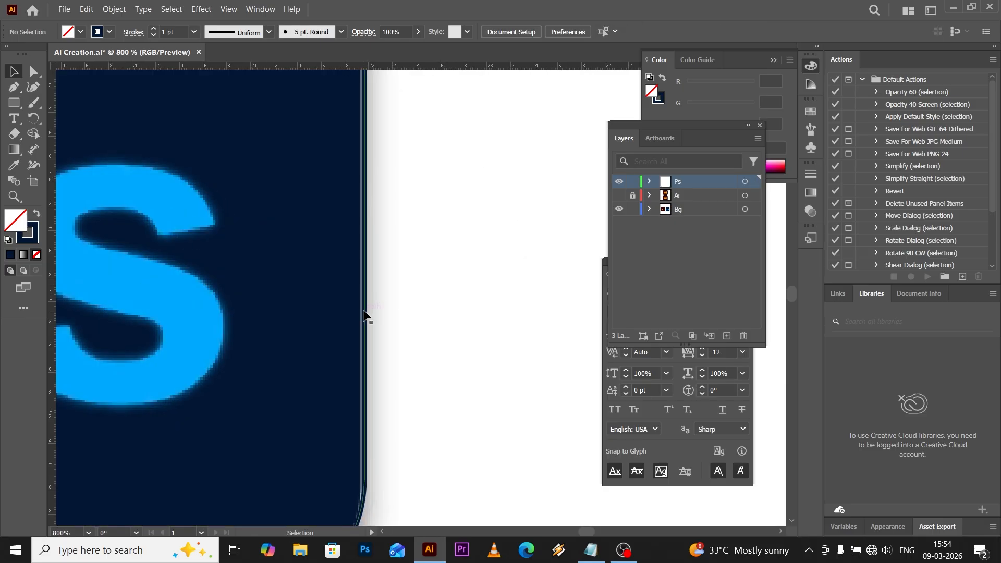
left_click(365, 315)
scroll(402, 277, "down", 3)
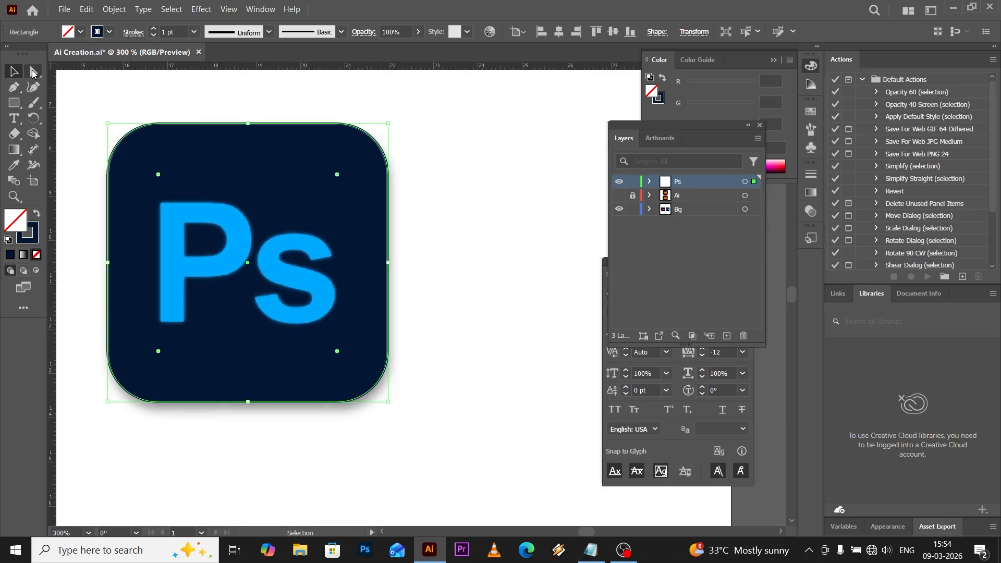
left_click(33, 71)
left_click(14, 71)
double_click(284, 127)
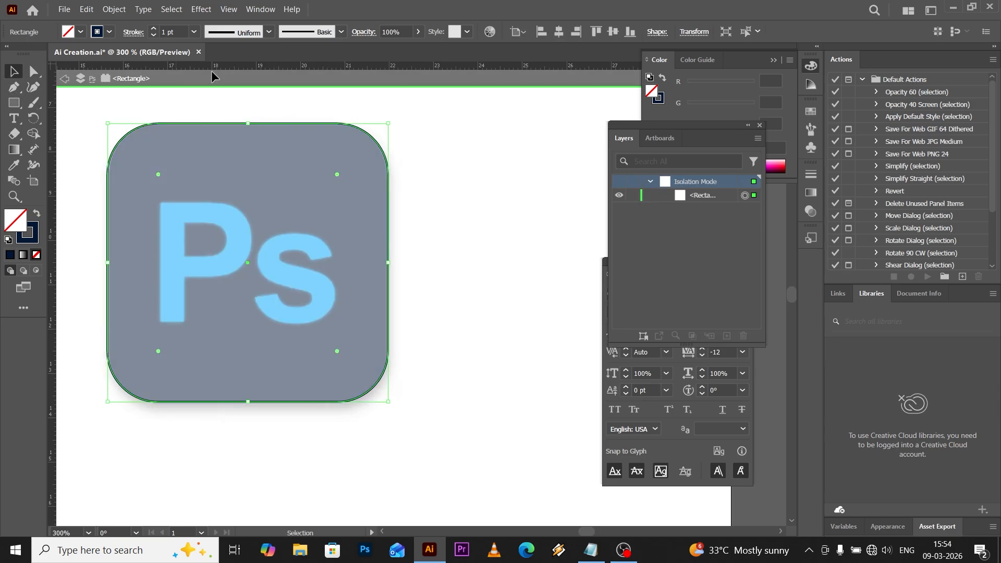
Nudge the outline's right-side anchor points left by one increment to fit the icon's edge, and exit isolation
left_click(33, 71)
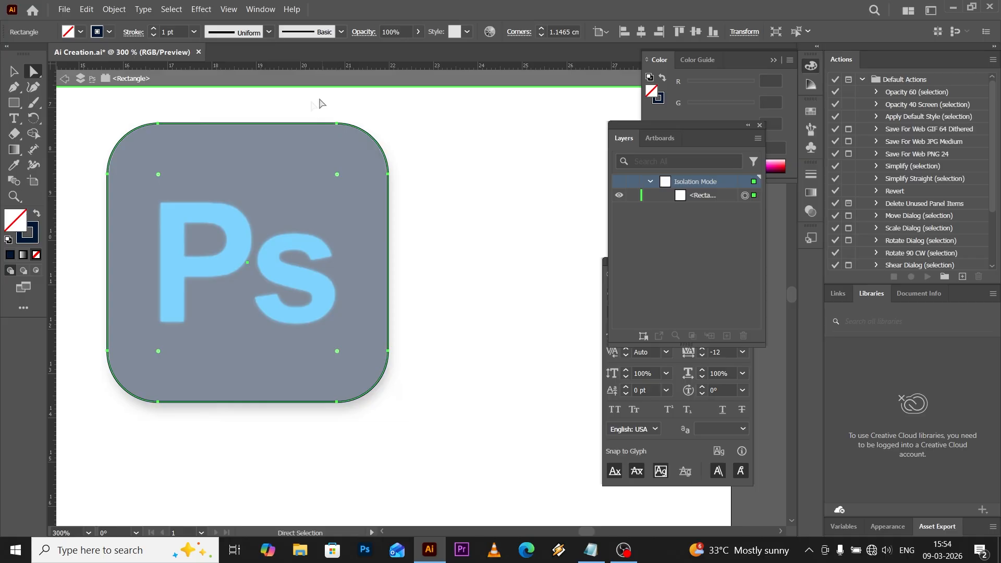
left_click_drag(315, 100, 438, 454)
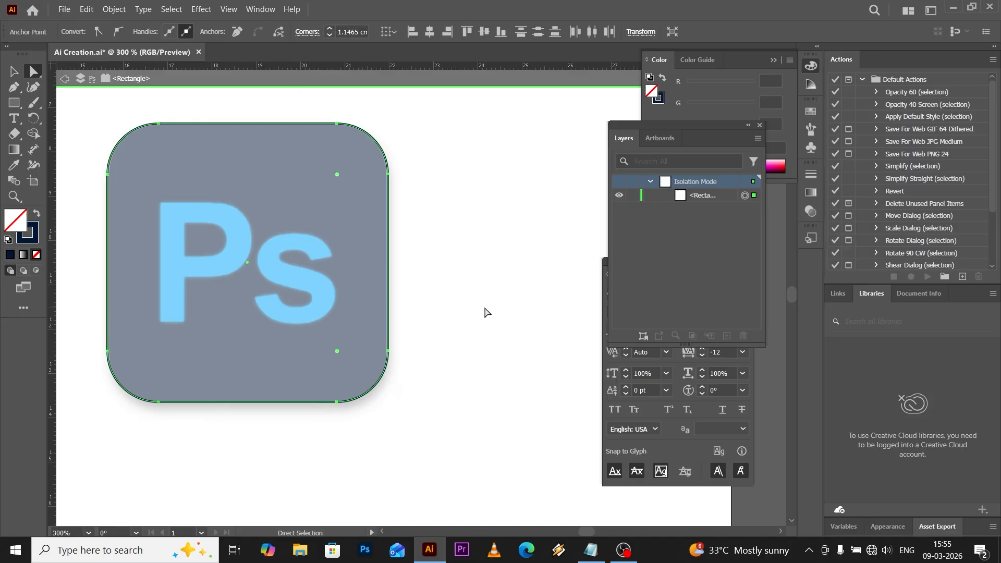
key("Left")
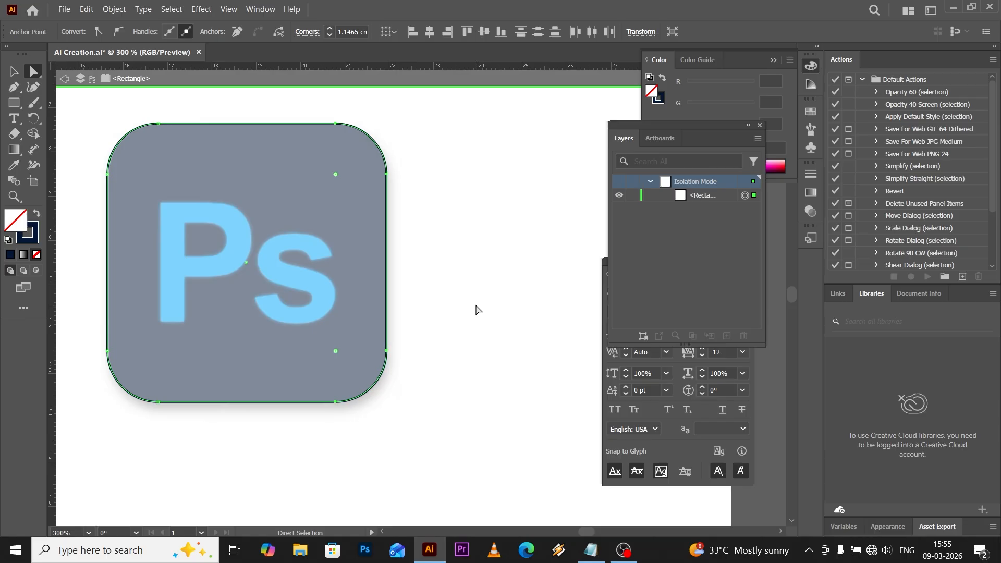
left_click(476, 305)
scroll(478, 297, "down", 1)
scroll(474, 269, "up", 1)
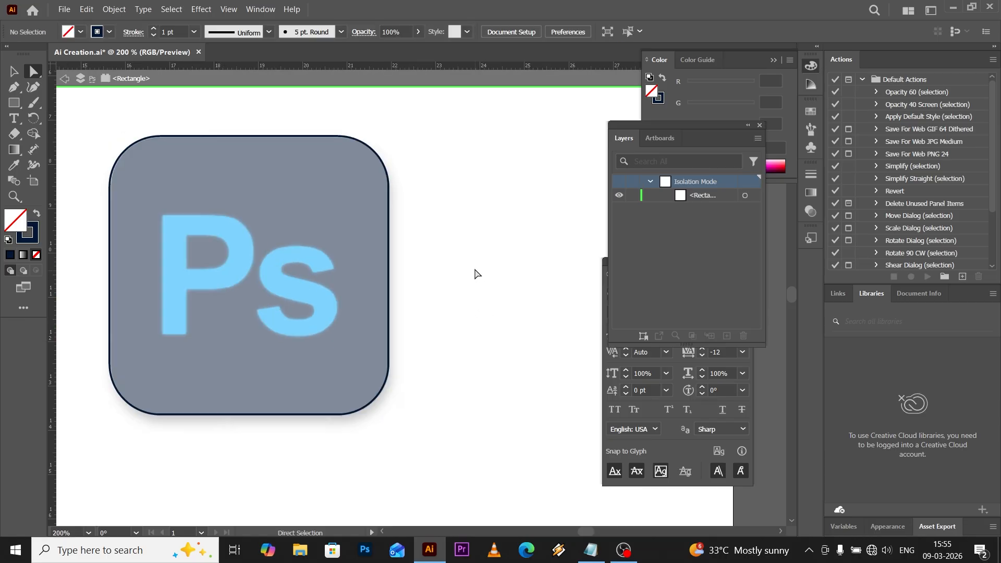
scroll(474, 271, "up", 1)
double_click(459, 249)
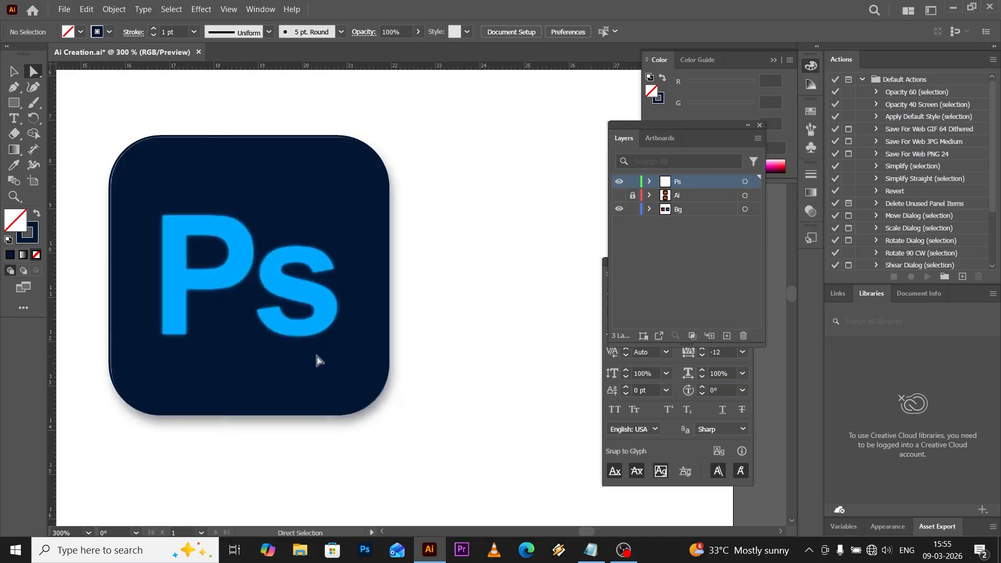
Add the text Ps in Geologica Medium at 100 pt below the reference Ps icon
scroll(412, 299, "down", 1)
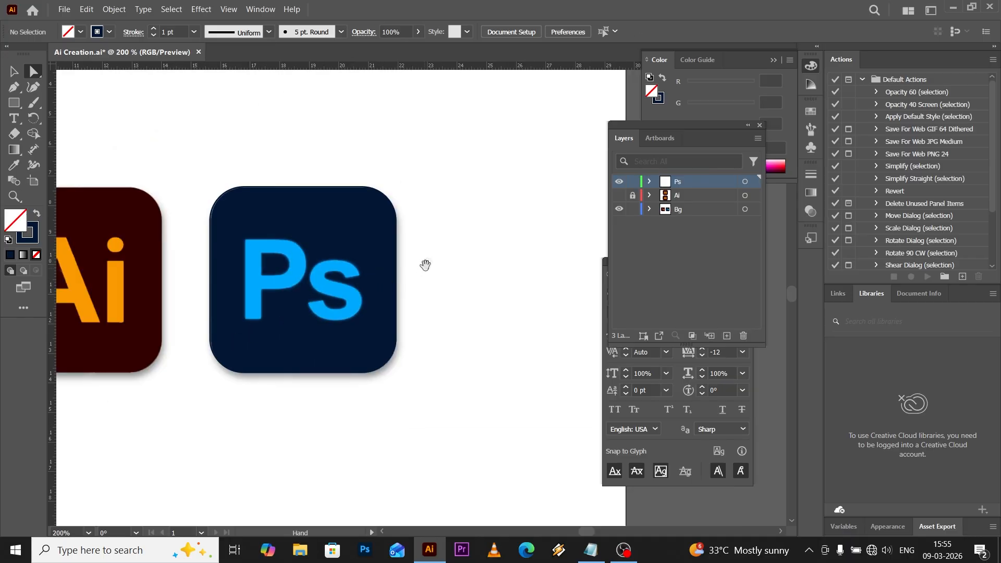
scroll(425, 264, "down", 3)
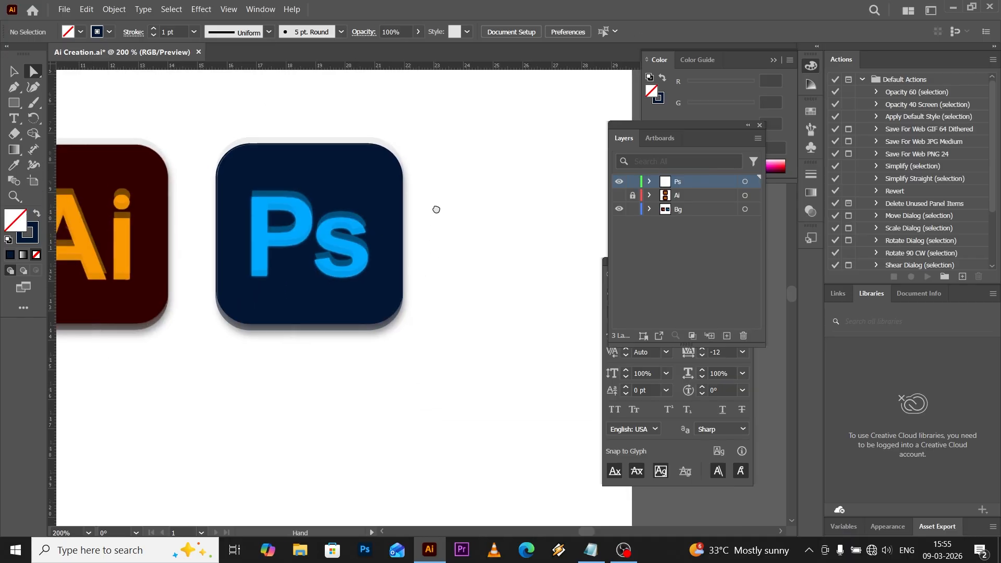
left_click(13, 119)
left_click(298, 412)
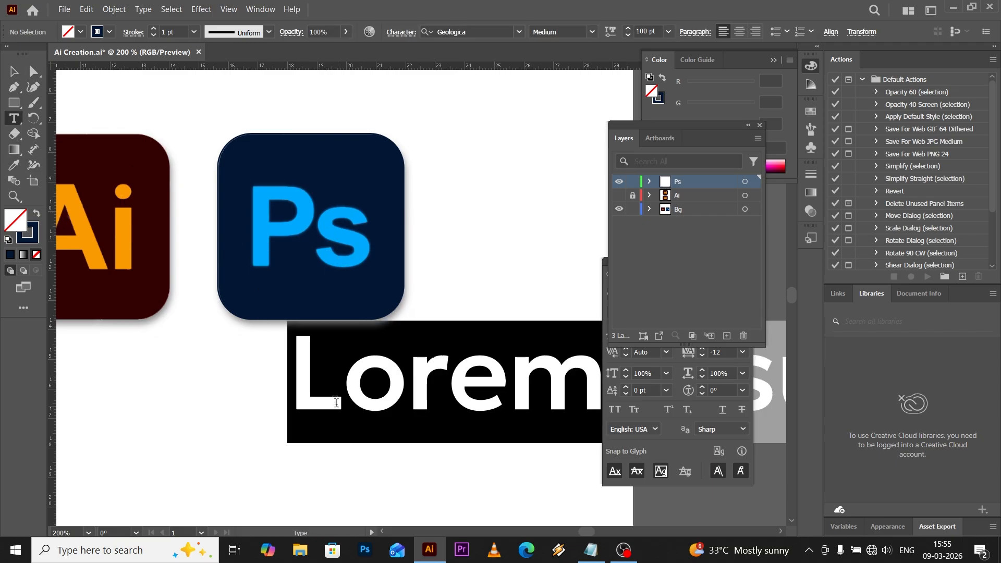
type("Ps")
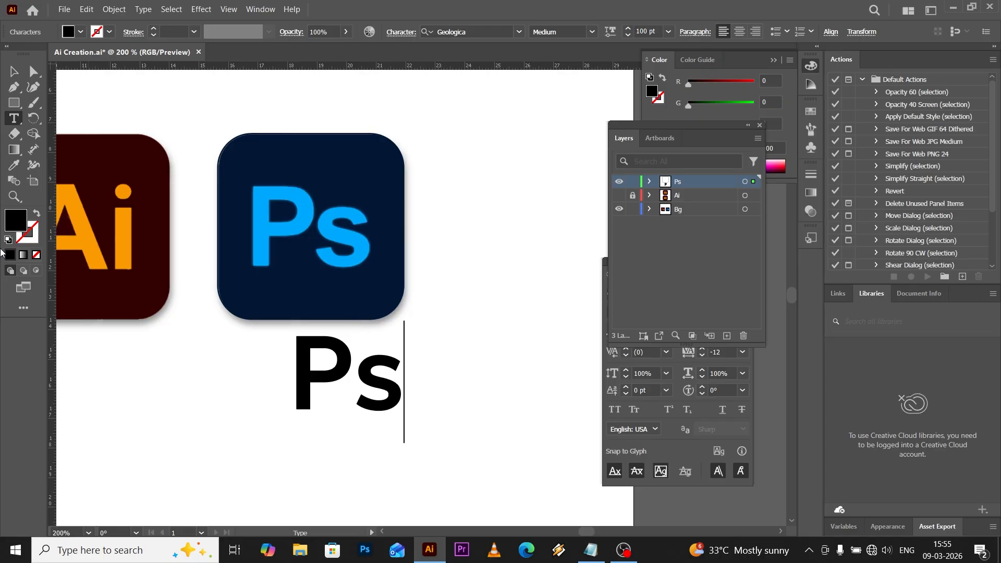
left_click(13, 71)
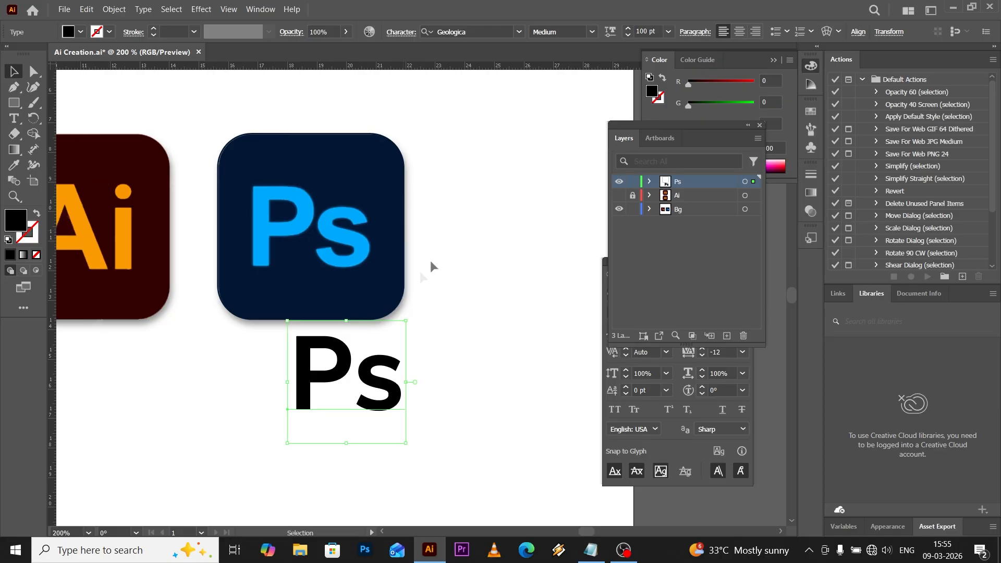
Switch to the Notepad file New, copy the font name Aktiv Grotesk Bold and return to Illustrator
scroll(359, 336, "up", 1)
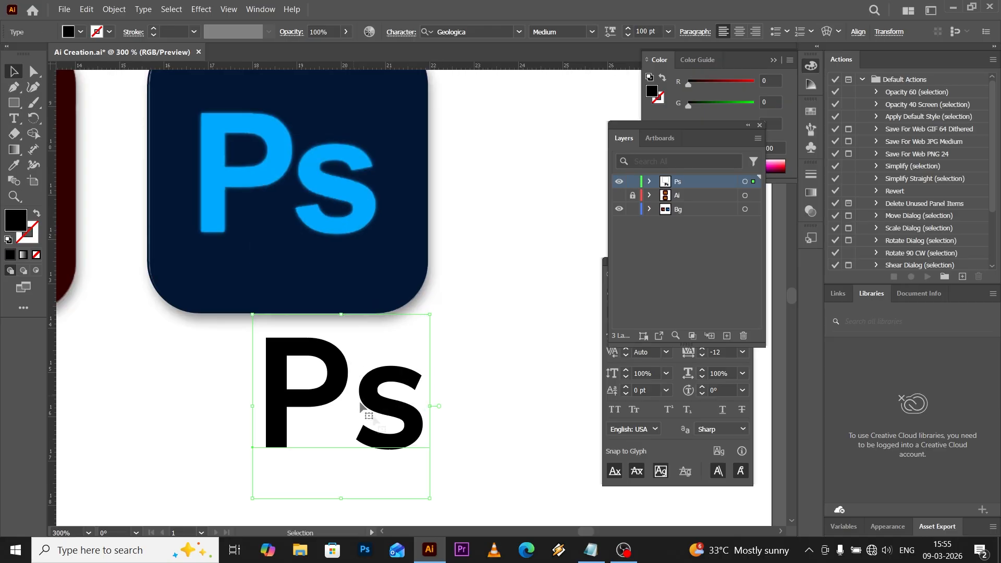
left_click(594, 547)
left_click(469, 284)
left_click_drag(433, 302, 589, 304)
key("ctrl+c")
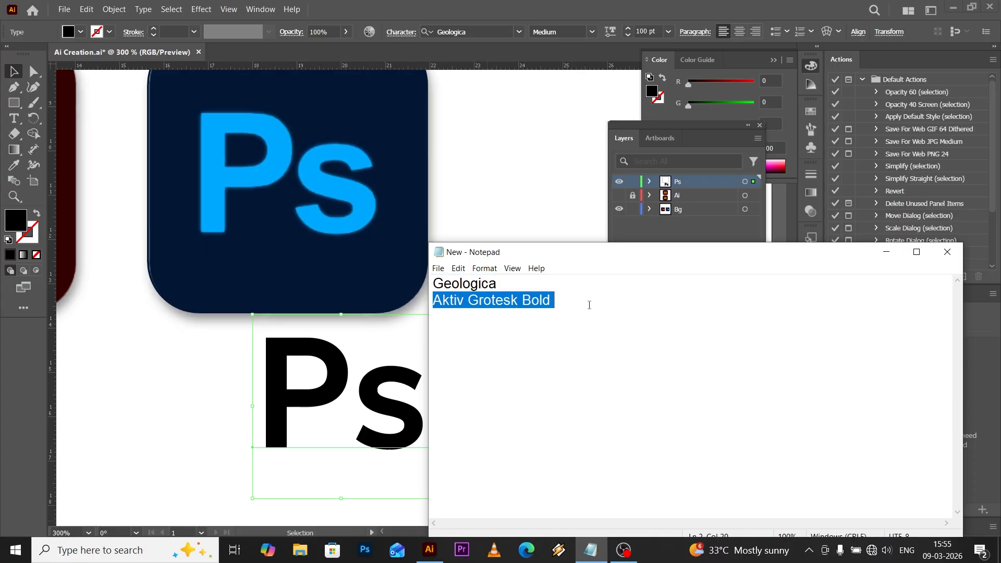
left_click(885, 252)
Change the Ps text's font to Aktiv Grotesk Bold using the copied name
left_click_drag(608, 262, 530, 220)
left_click(577, 250)
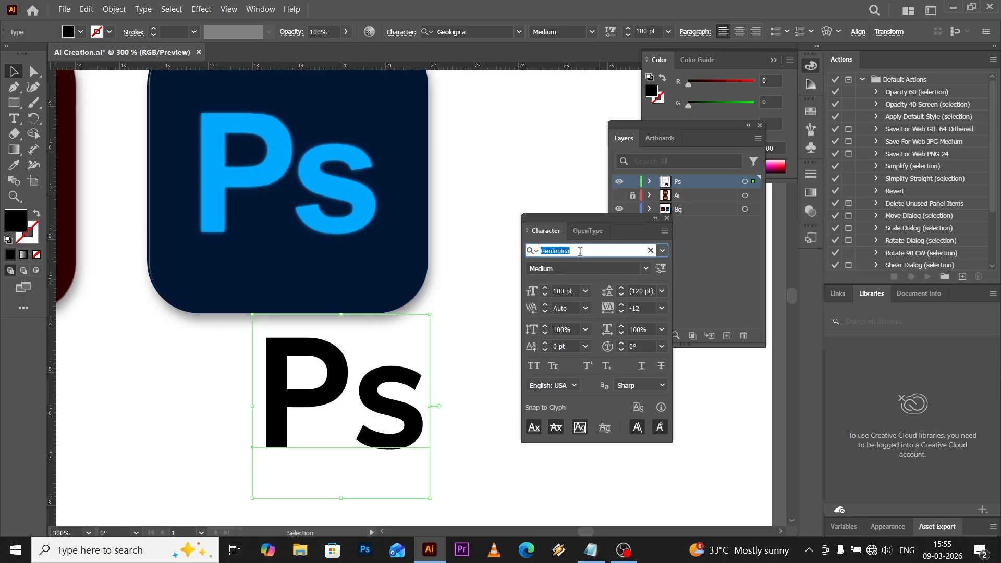
key("ctrl+v")
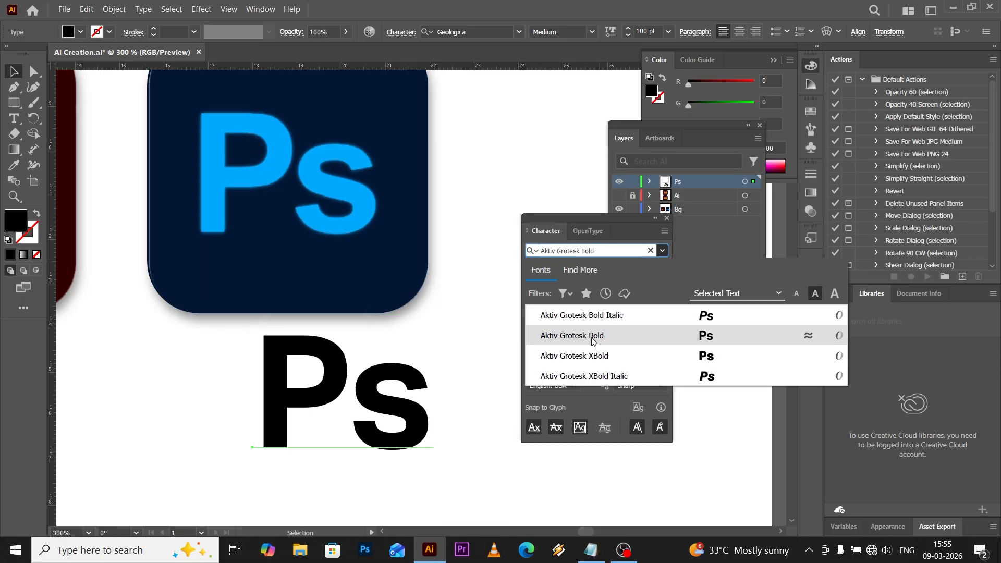
left_click(590, 341)
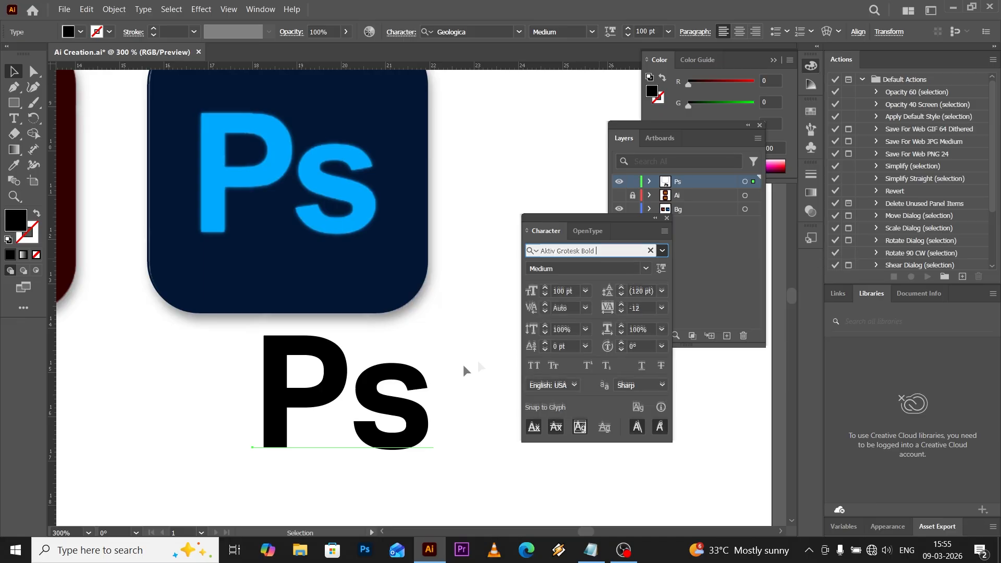
Move the Ps text onto the reference icon's lettering and set its fill colour to ffffff
left_click(357, 354)
left_click_drag(325, 369, 281, 200)
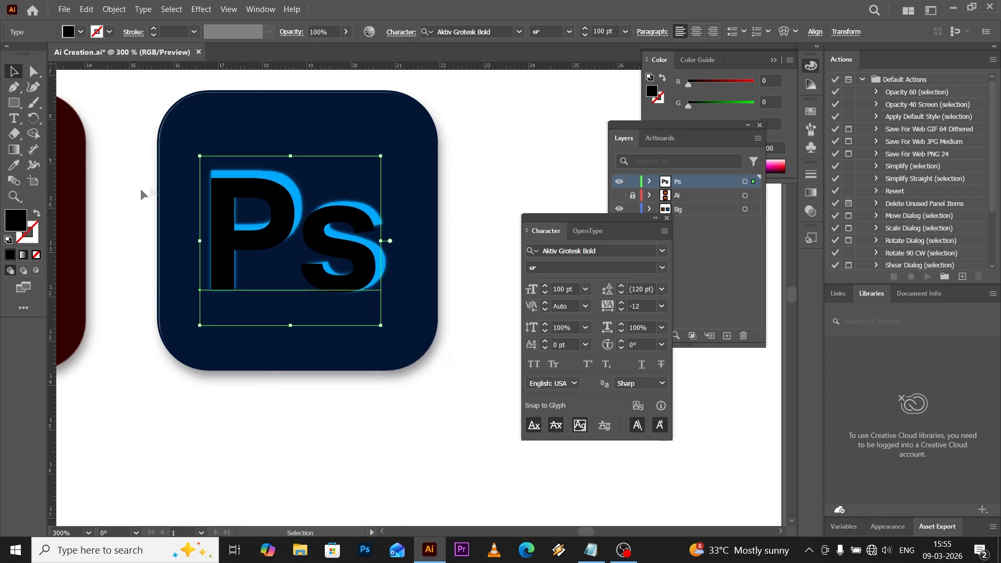
double_click(15, 225)
type("ffffff")
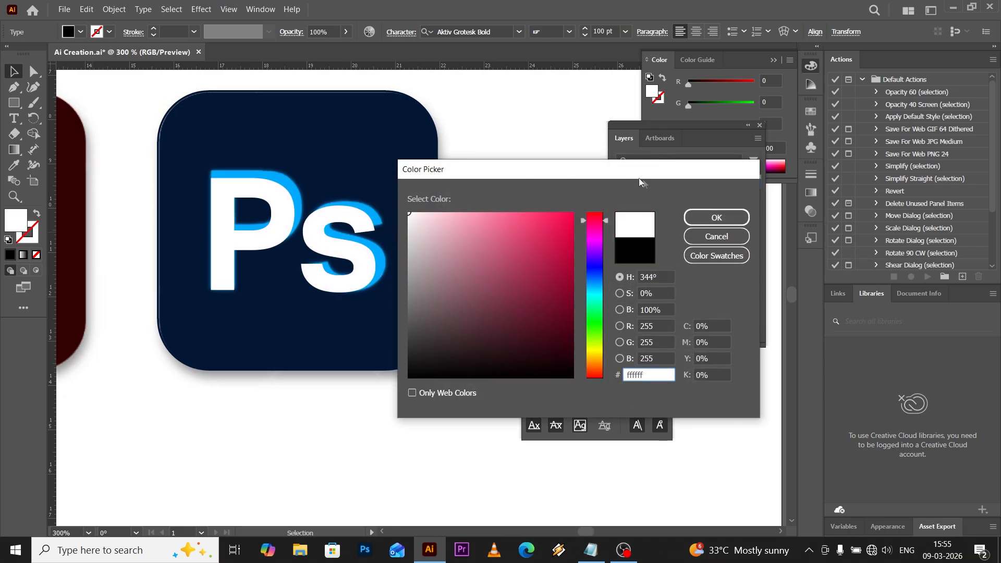
left_click(716, 217)
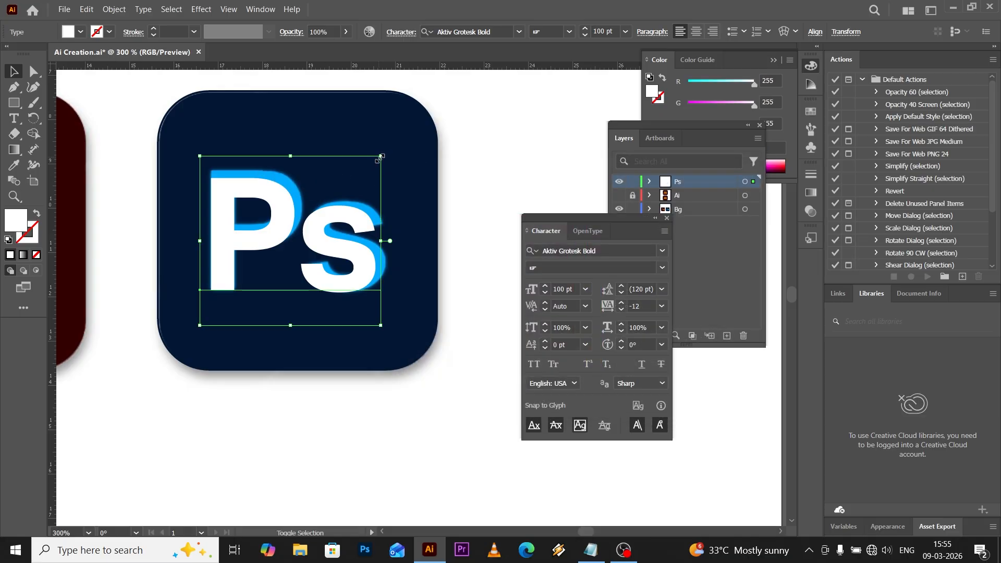
Scale the Ps text up to about 104.87 pt to fit the reference lettering, and swap its white fill to the stroke
left_click_drag(381, 156, 391, 149)
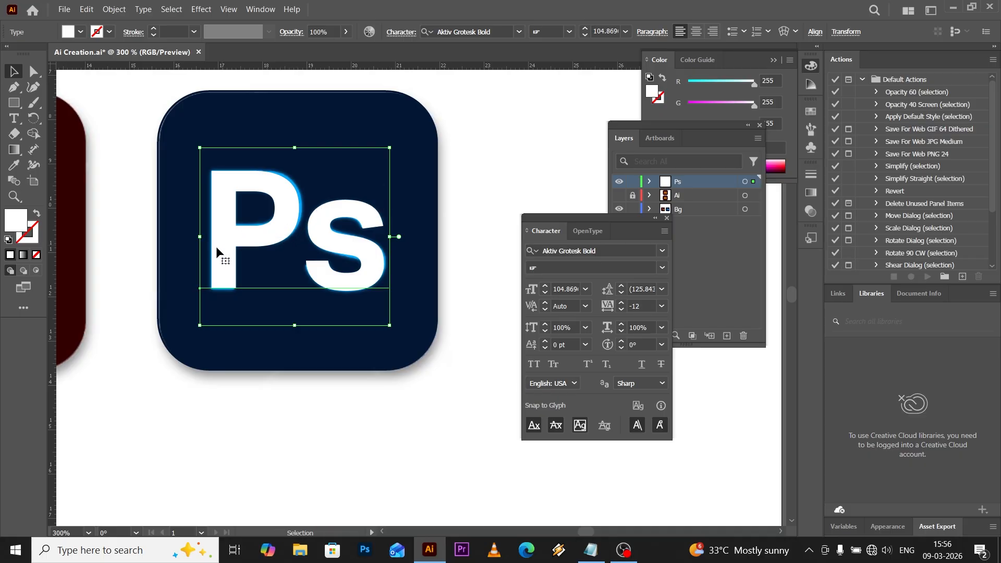
key("shift+x")
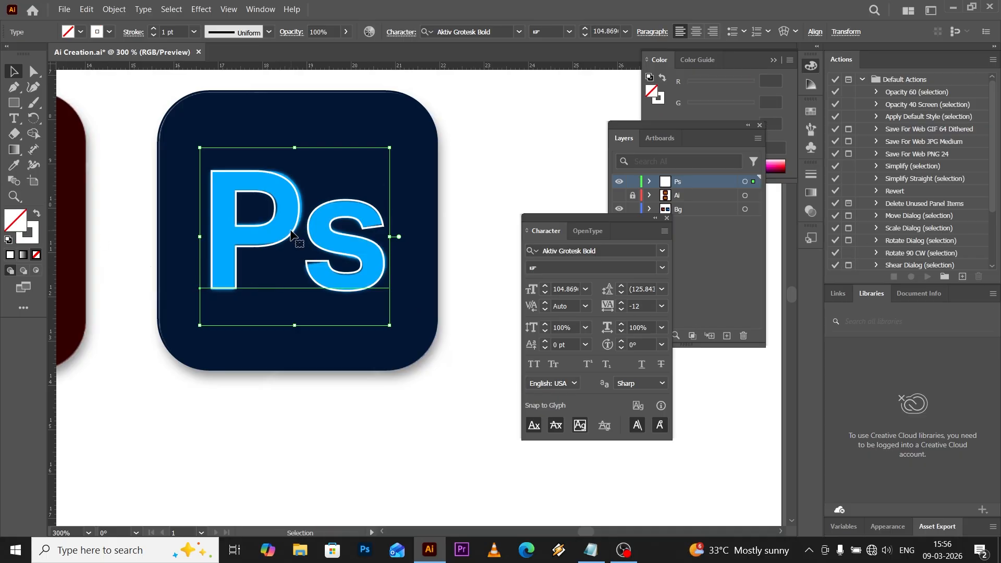
left_click_drag(598, 215, 528, 352)
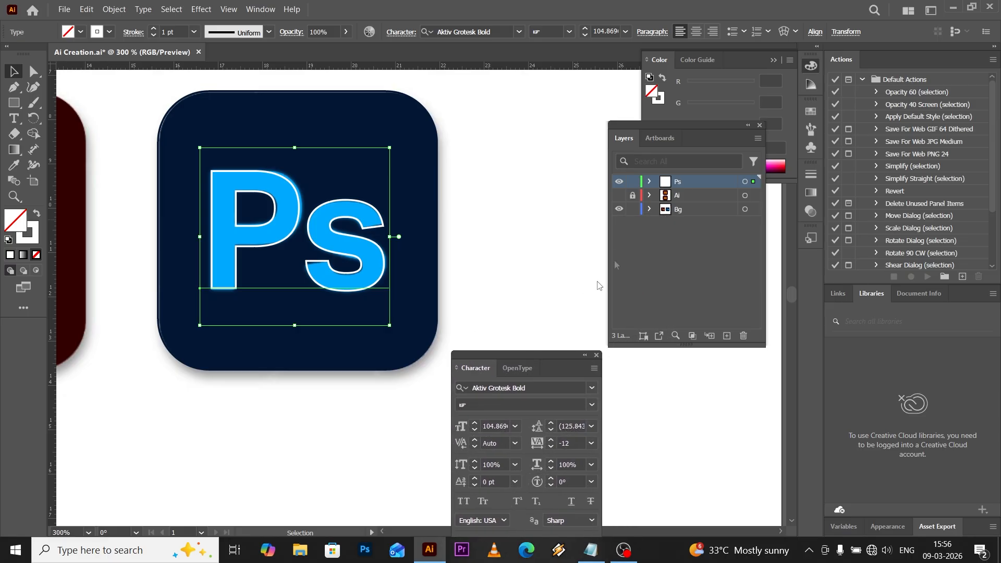
Hide the Ps text within the Ps layer and sample the reference lettering's blue, 01aaff, with the Eyedropper
left_click(649, 181)
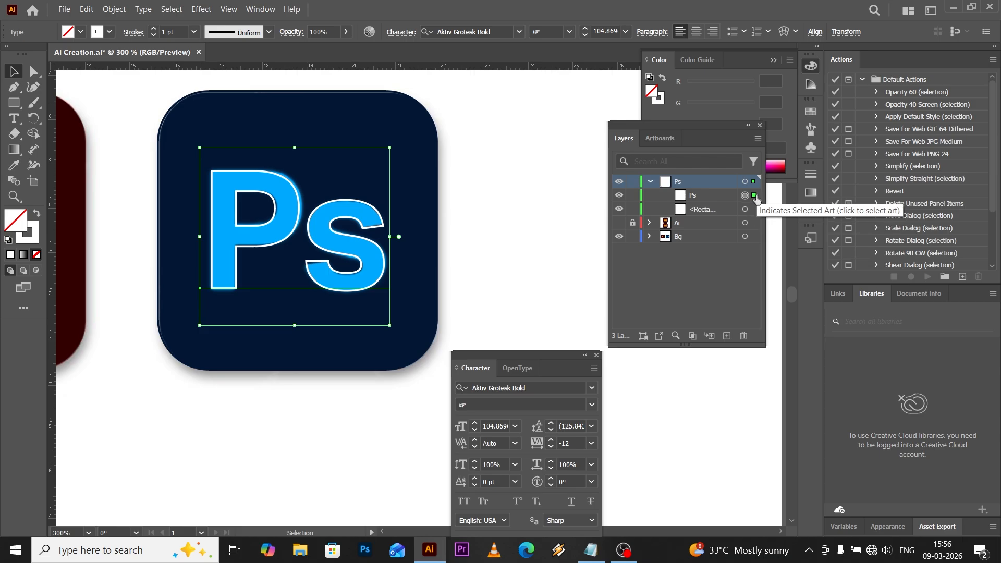
left_click(617, 194)
key("i")
left_click(284, 185)
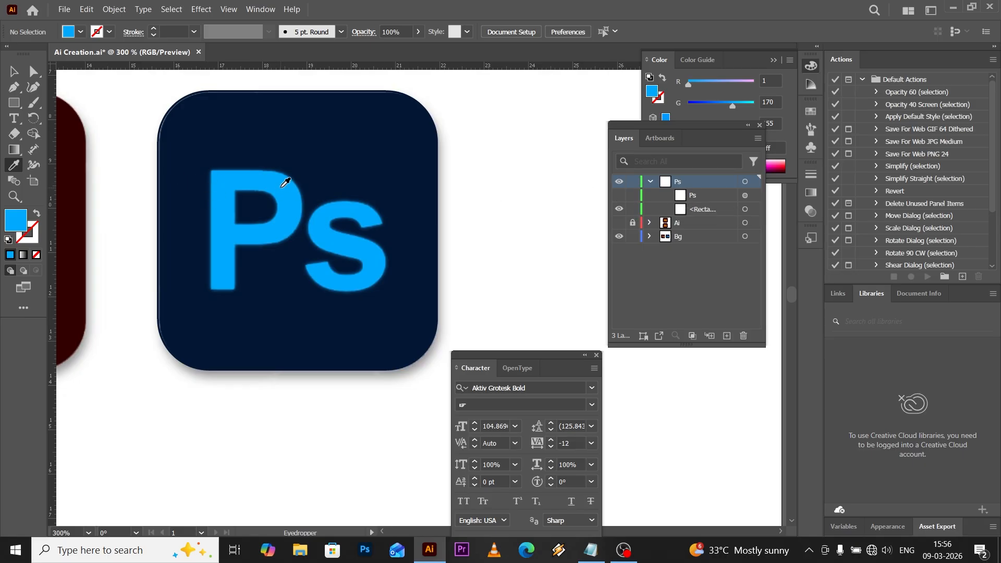
double_click(17, 218)
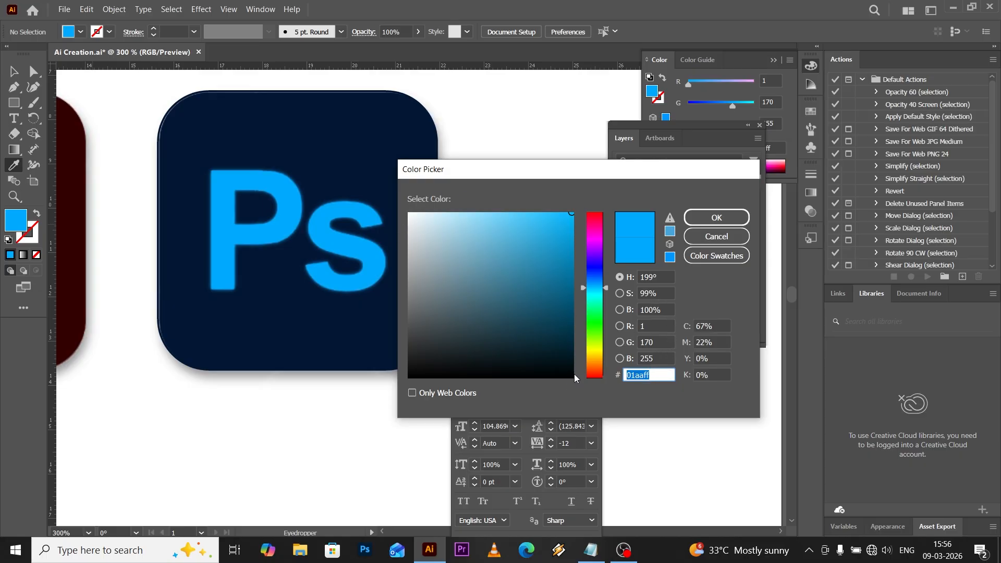
left_click(715, 218)
key("v")
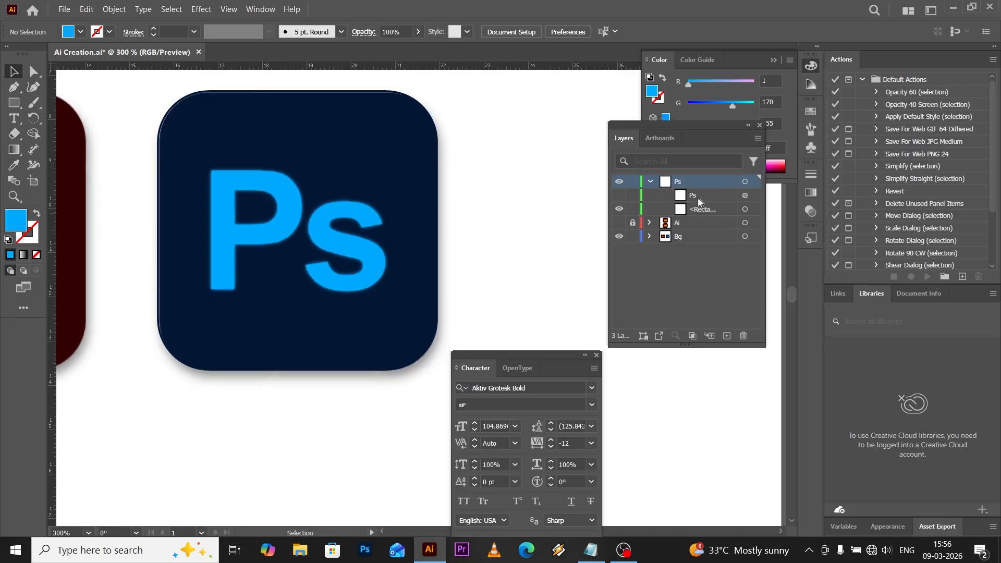
Show the Ps text again and give it a 01aaff fill with no stroke
left_click(712, 195)
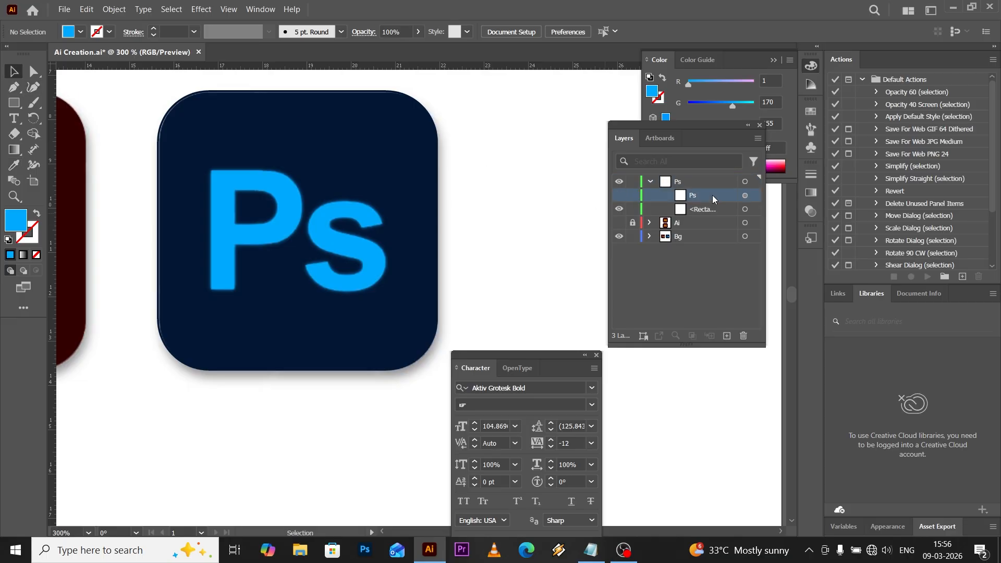
left_click(619, 197)
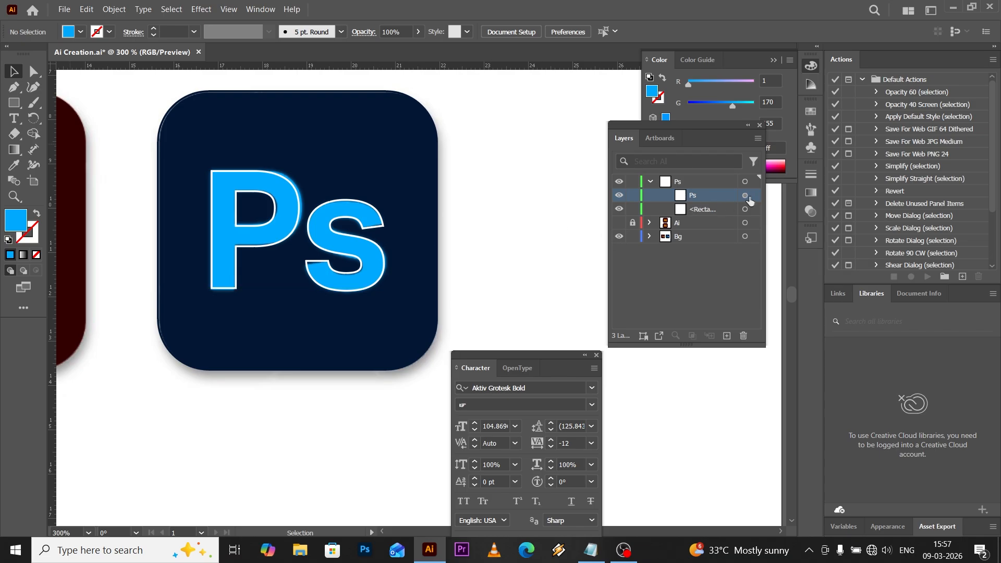
left_click(365, 243)
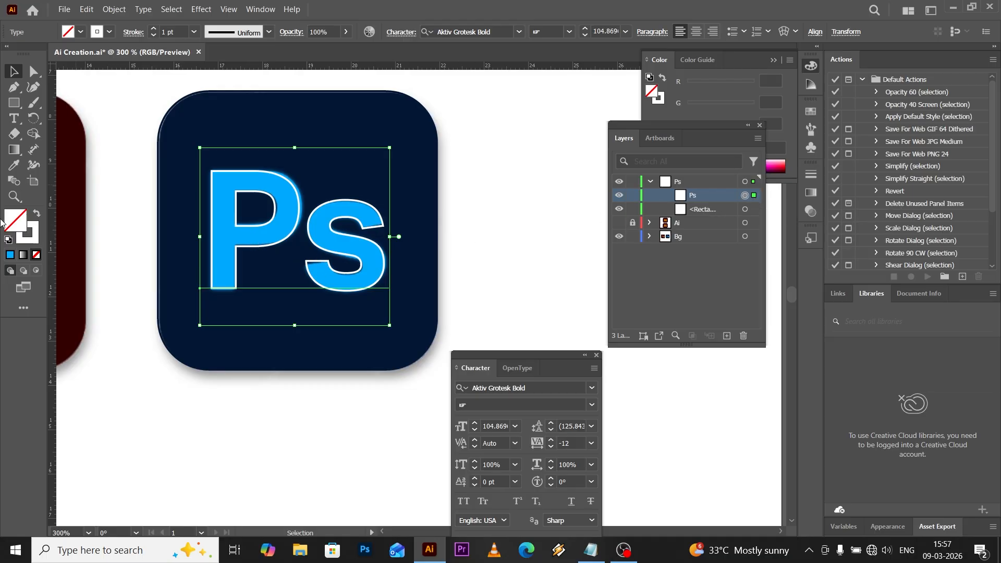
left_click(36, 213)
double_click(16, 219)
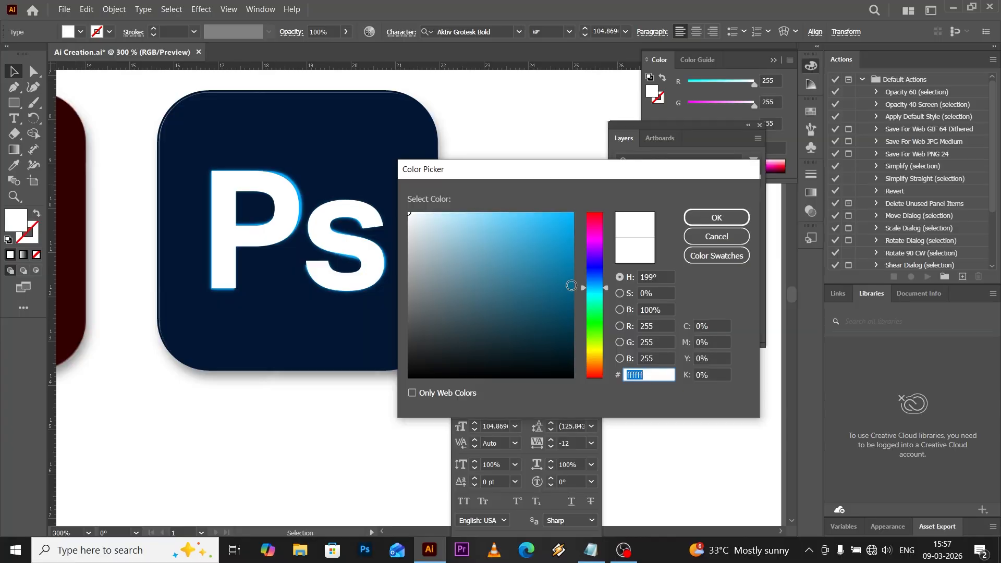
type("01aaff")
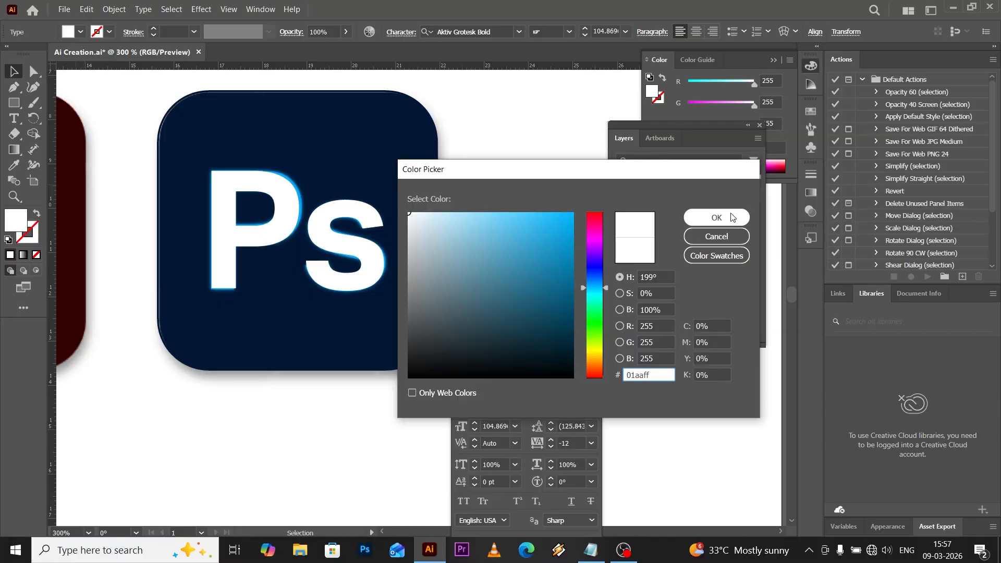
left_click(731, 216)
left_click(472, 215)
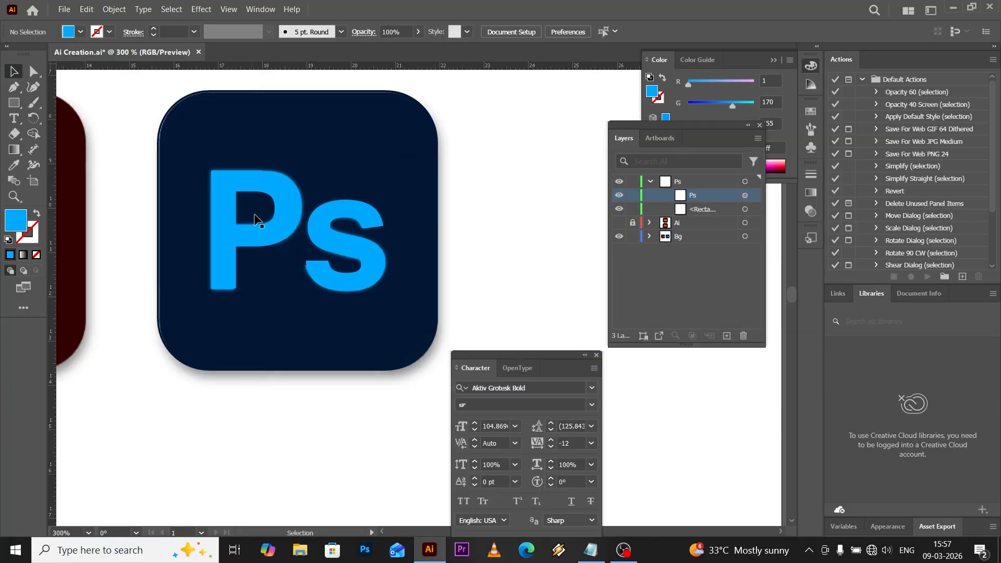
Convert the Ps text to outlines and centre the letters horizontally with the rounded square outline
left_click(318, 230)
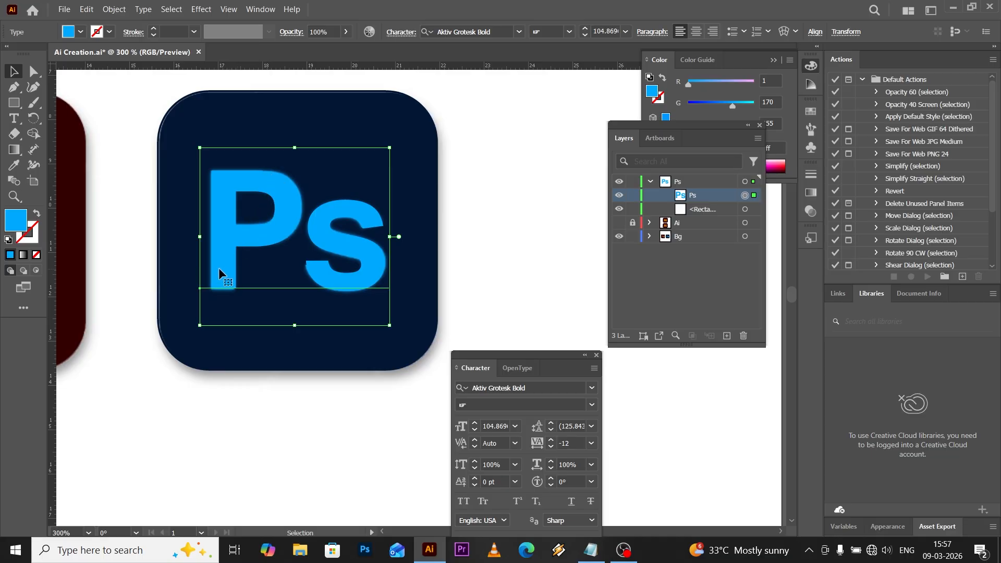
right_click(274, 212)
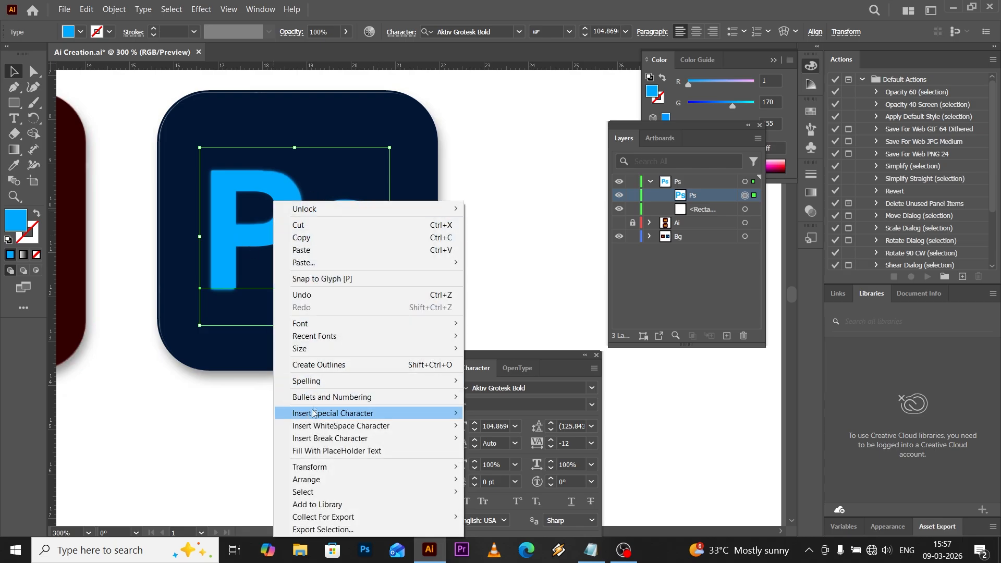
left_click(323, 365)
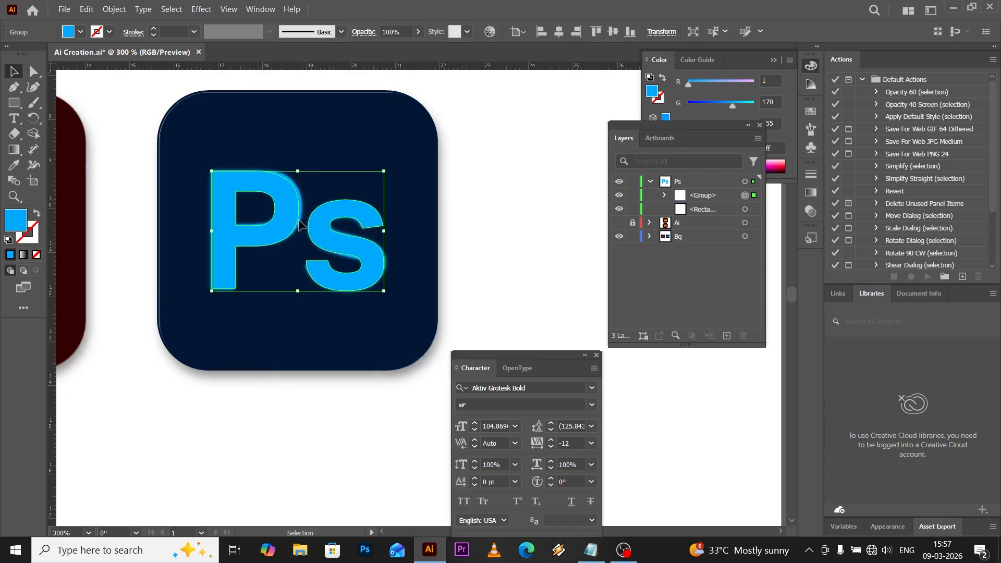
left_click(423, 114, "shift")
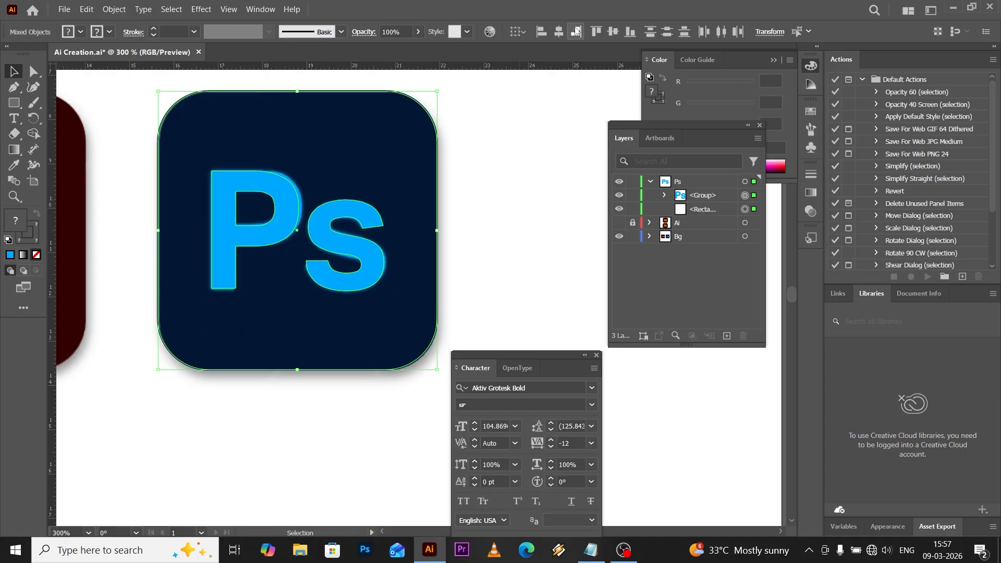
left_click(558, 31)
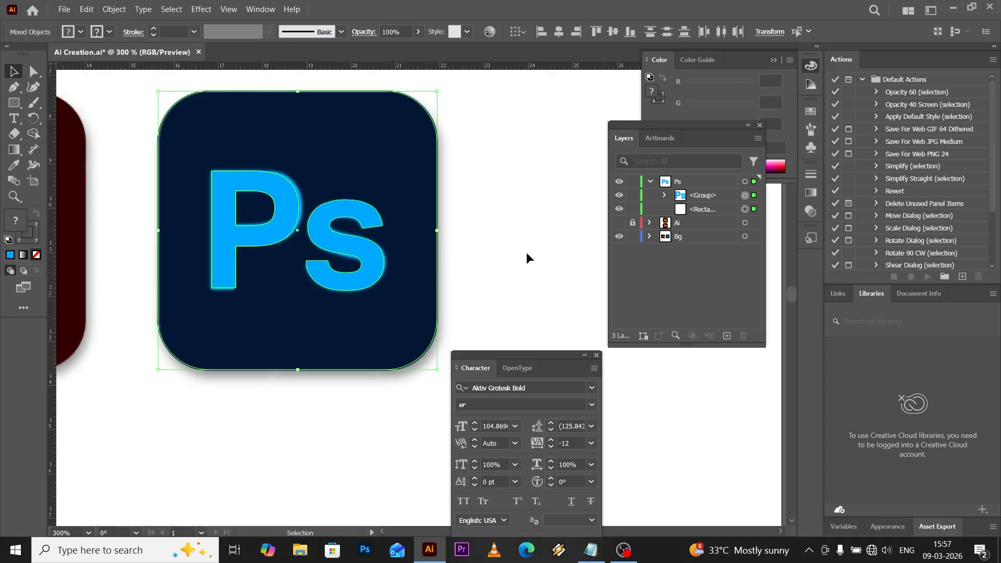
left_click(461, 213)
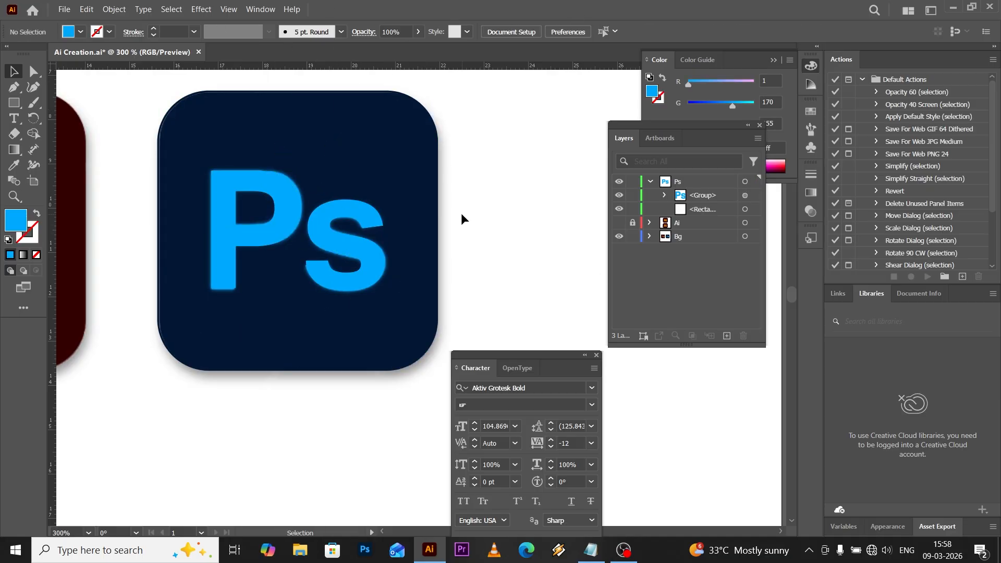
Swap the rounded square's dark navy stroke to its fill, leaving the stroke empty
left_click(438, 230)
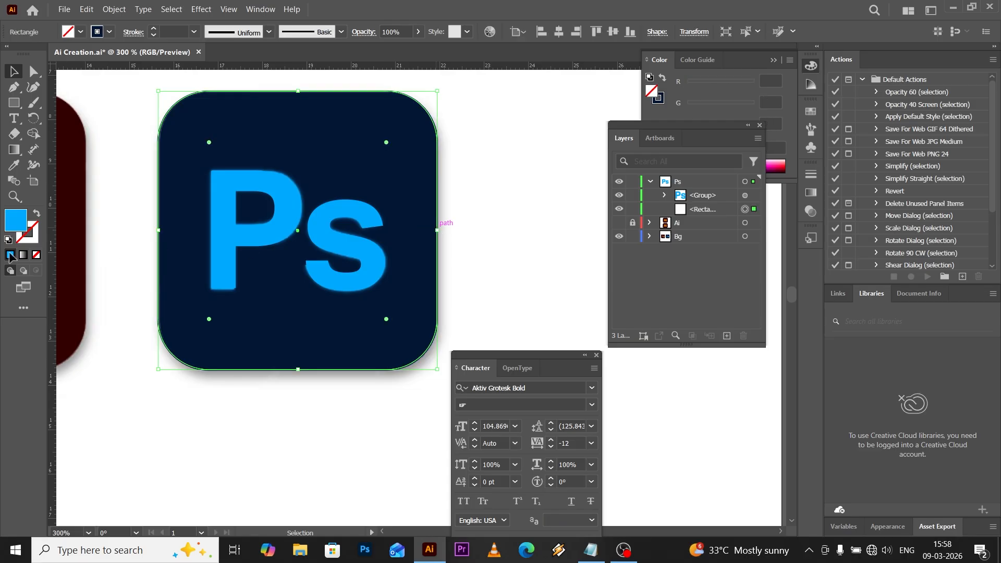
left_click(36, 214)
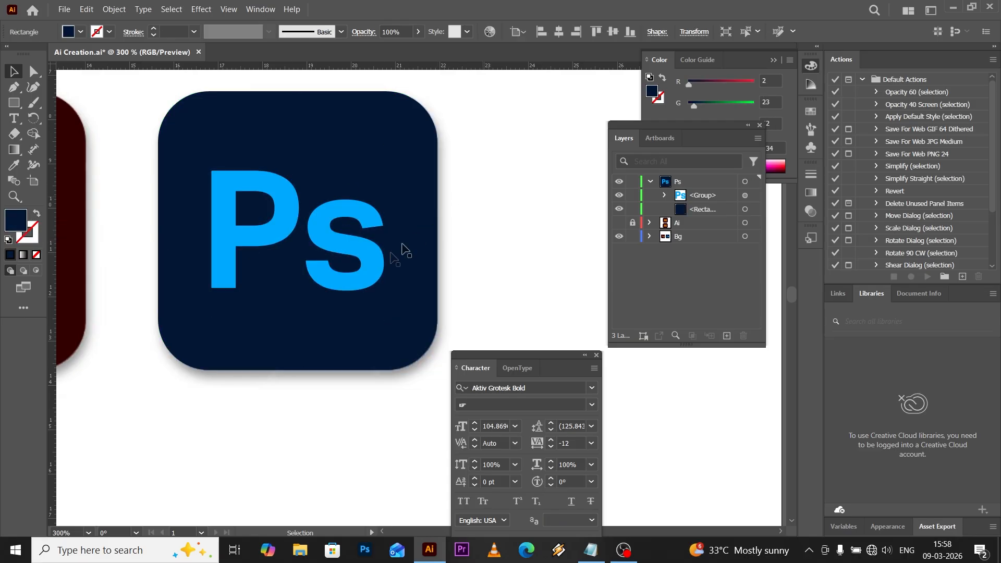
key("ctrl+shift+a")
Group the Ps lettering with its rounded square background
scroll(384, 268, "down", 1)
scroll(383, 270, "down", 3)
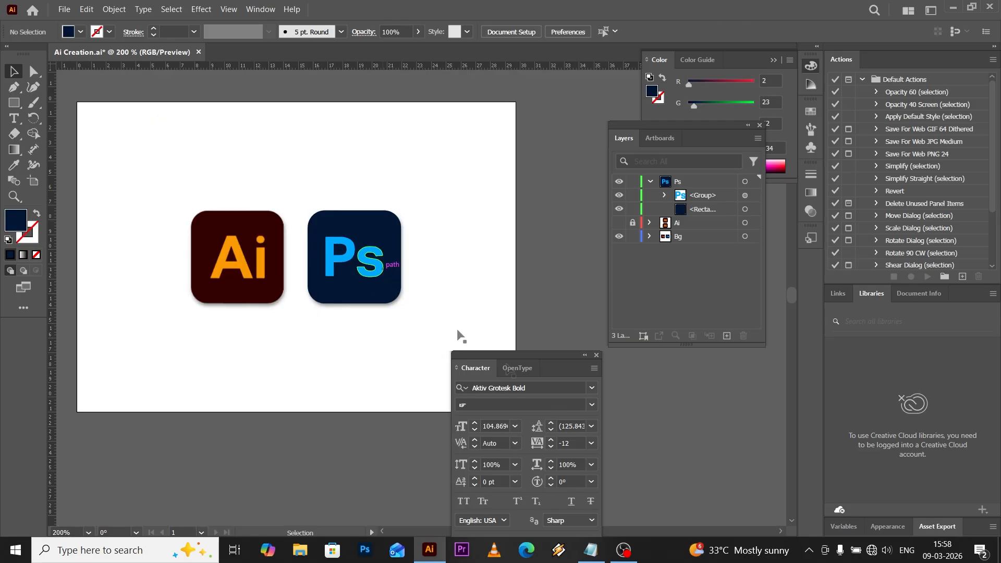
scroll(367, 266, "up", 1)
left_click(358, 268)
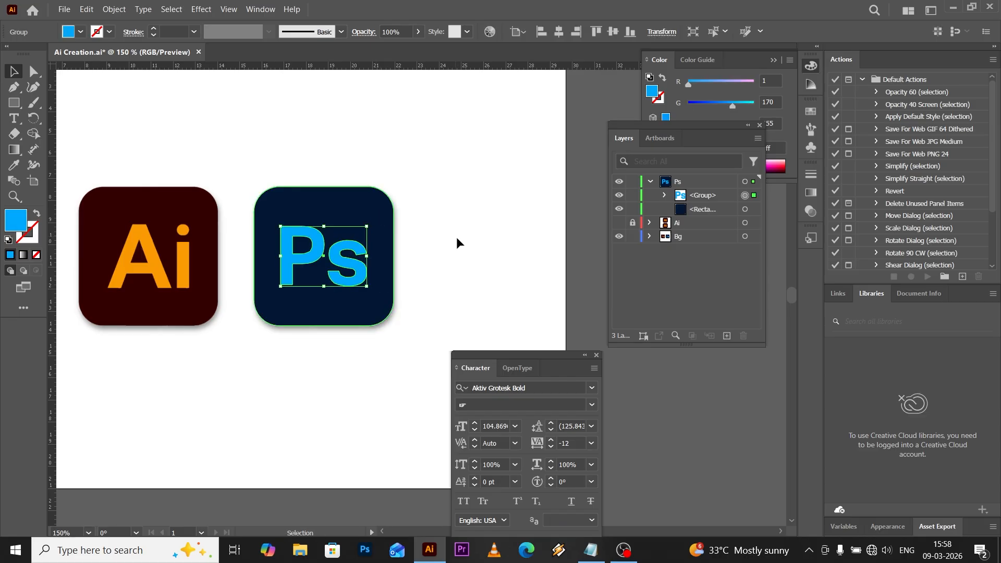
key("ctrl+a")
key("ctrl+g")
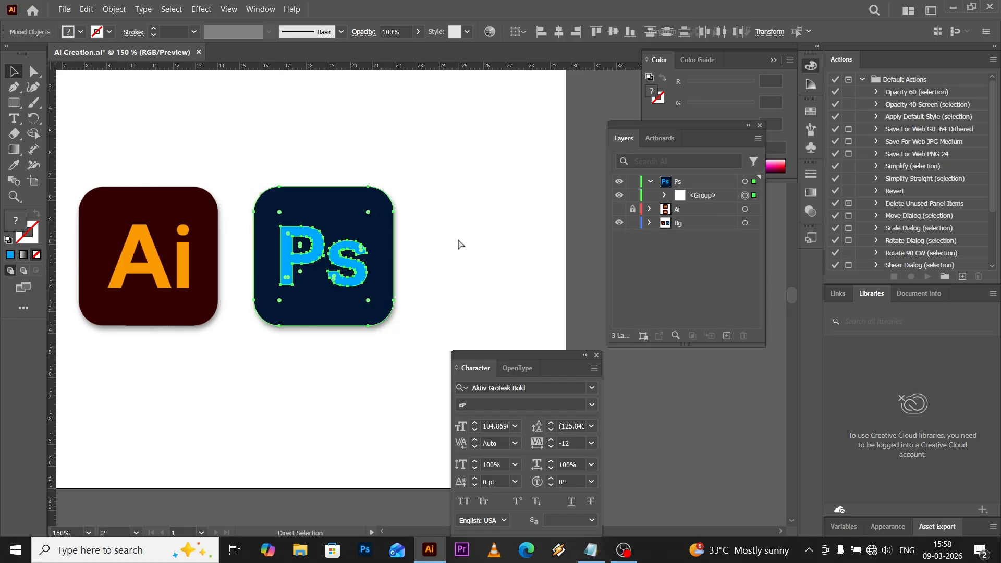
left_click(480, 270)
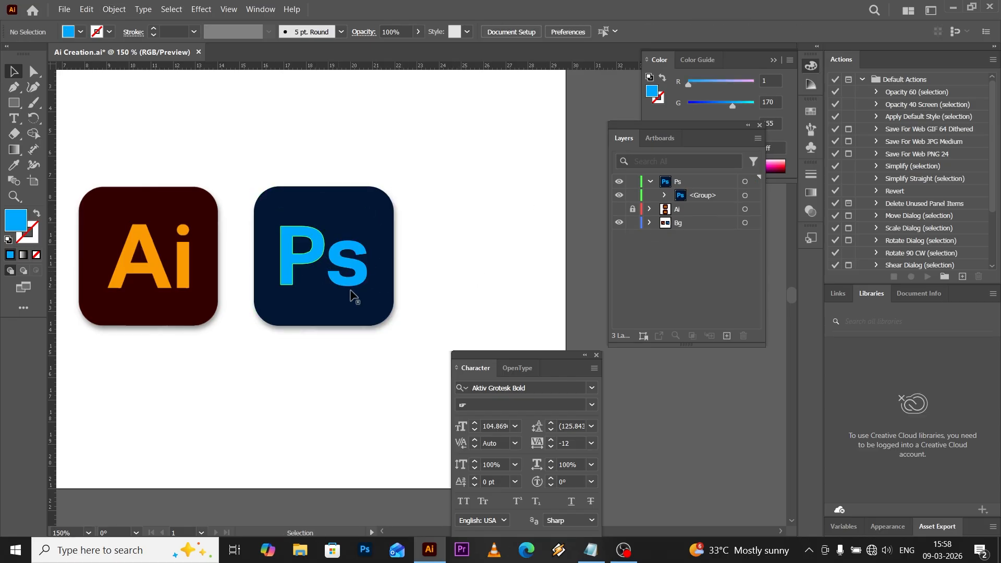
Apply a Multiply drop shadow to the Ps icon group with 60% opacity, 0.1 cm X and Y offsets and 0.16 cm blur
left_click(348, 267)
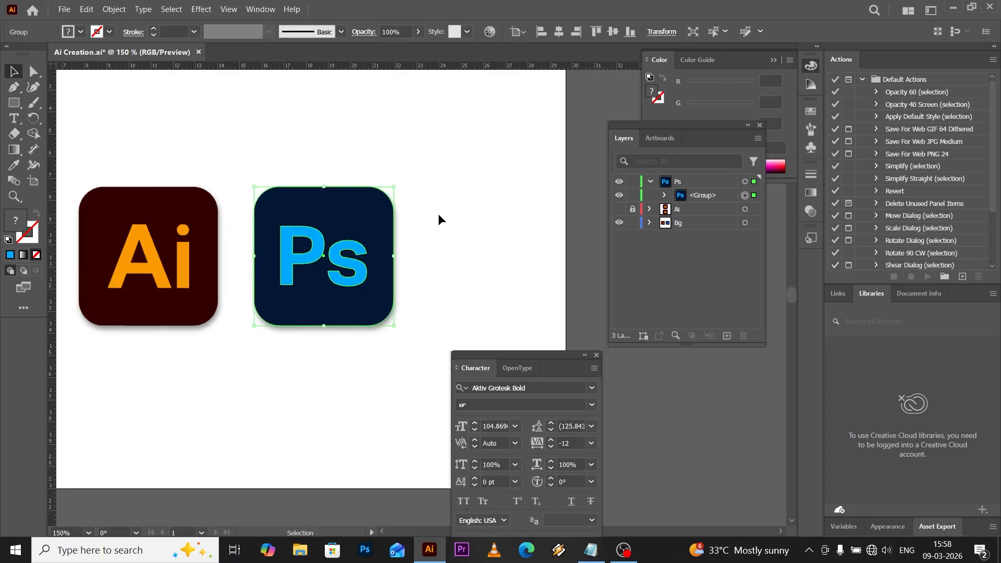
left_click(202, 9)
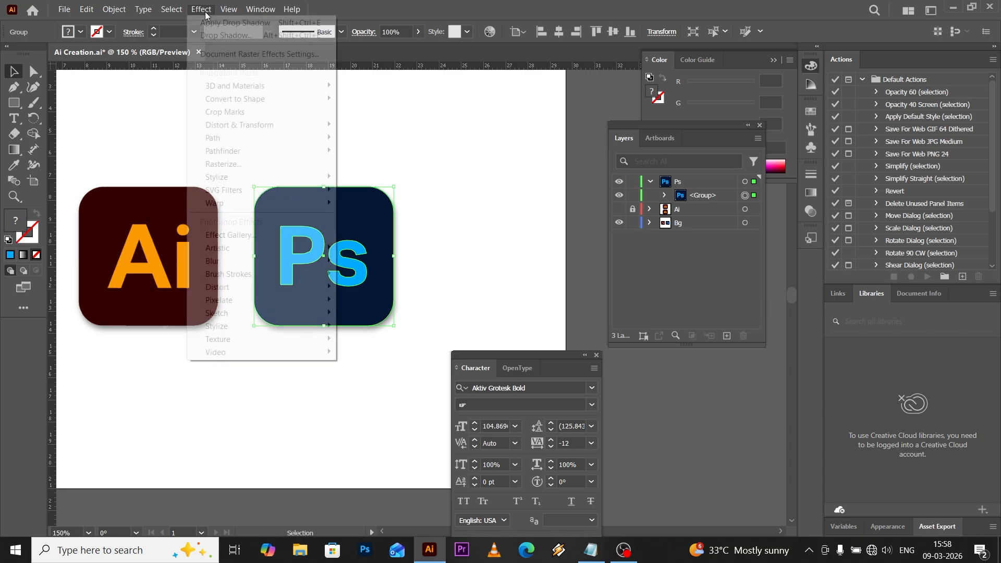
mouse_move(244, 178)
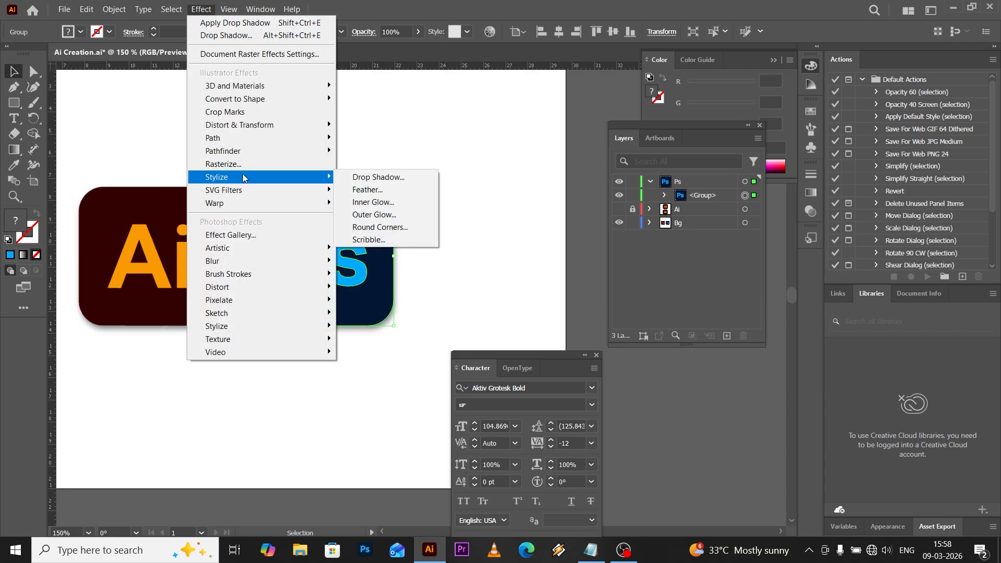
left_click(379, 178)
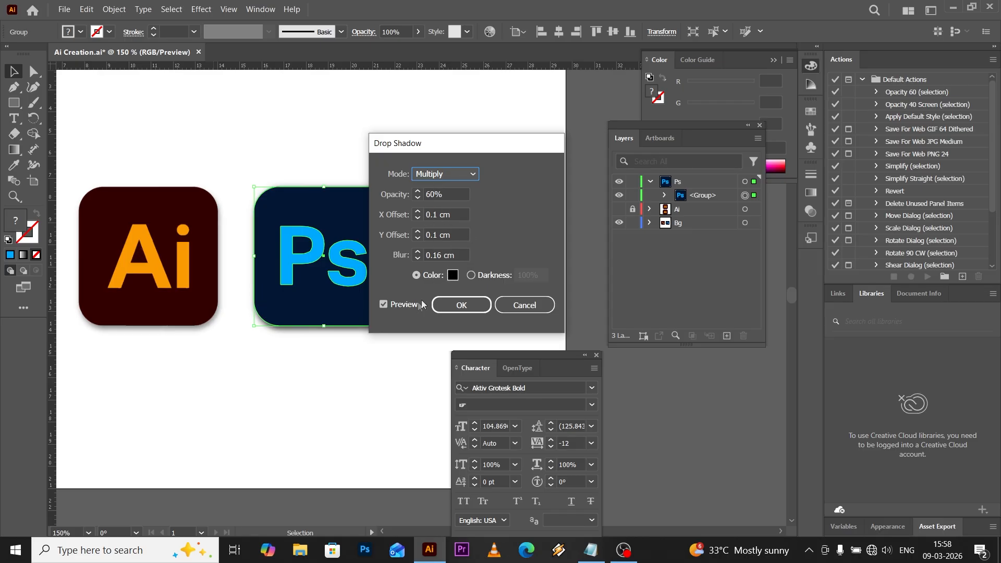
left_click(456, 305)
Move the finished Ps icon group directly above the reference Ps icon
scroll(321, 320, "down", 1)
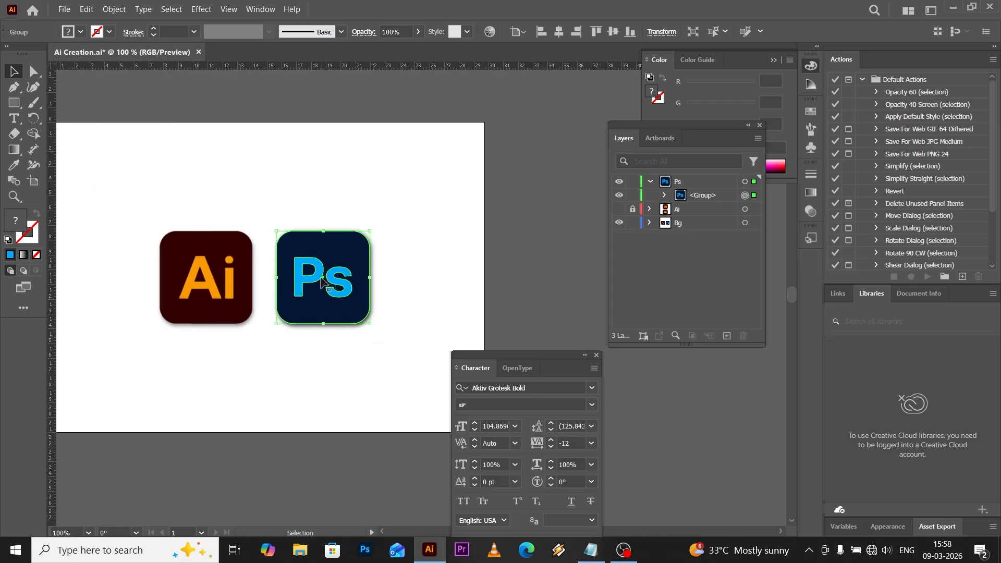
left_click_drag(325, 269, 319, 163, "alt")
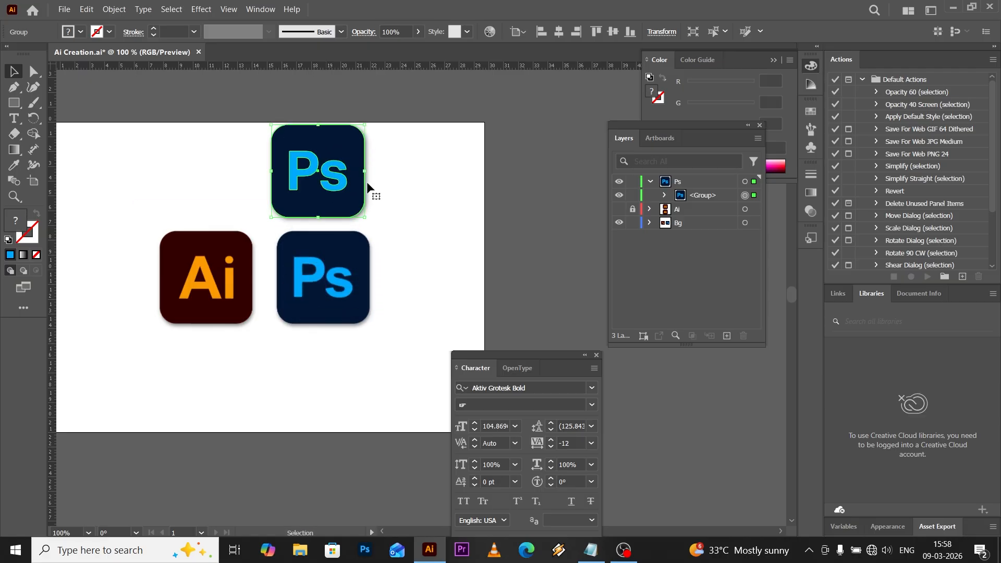
left_click(453, 214)
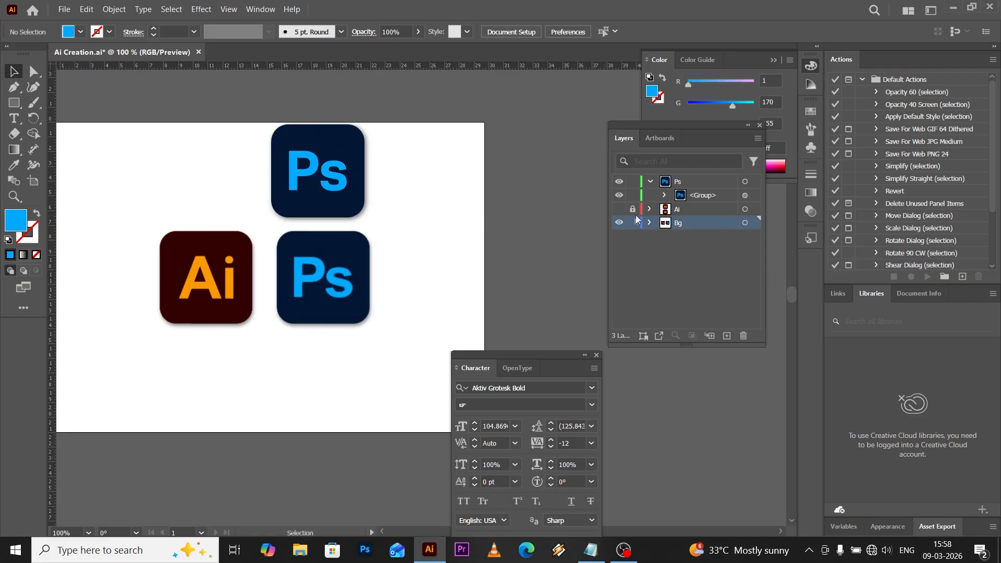
Delete the linked reference image from the Bg layer, hide that layer, and unlock and show the Ai layer
left_click(619, 224)
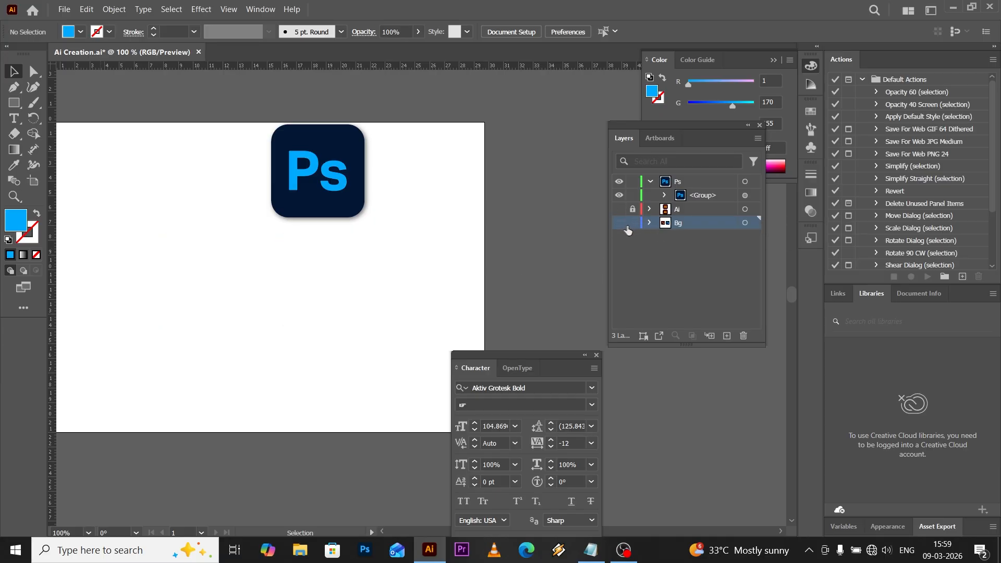
left_click(620, 228)
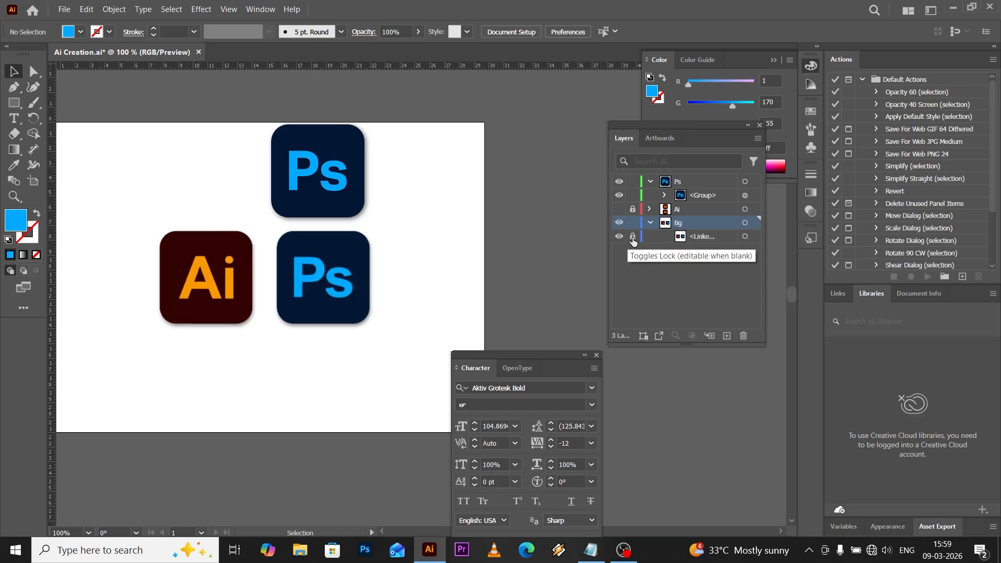
left_click(381, 282)
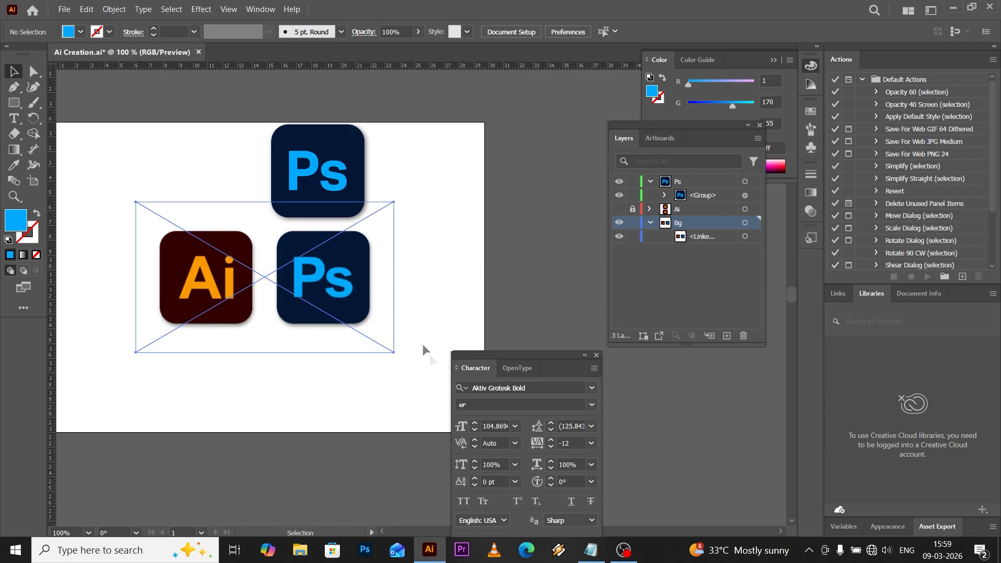
key("Delete")
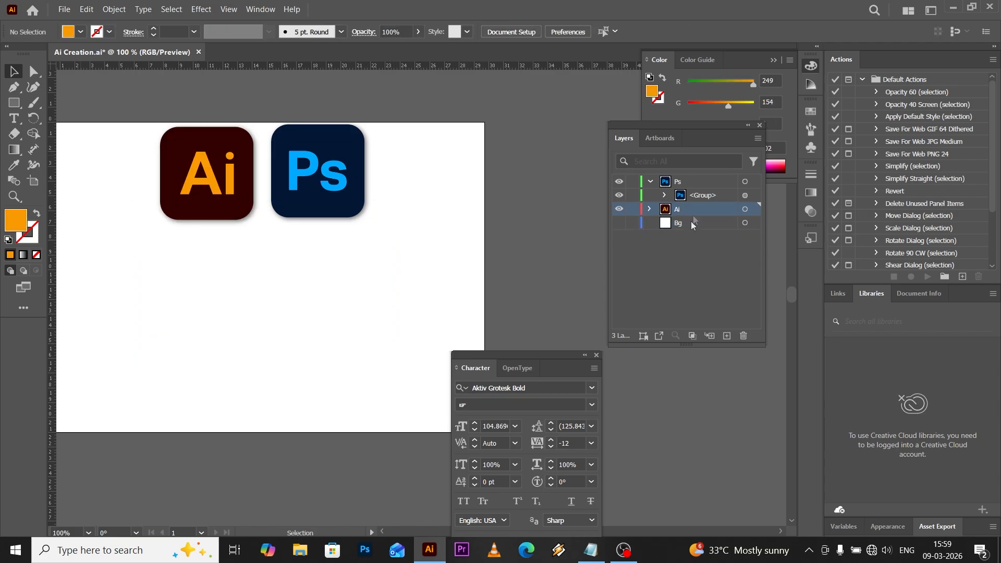
left_click(650, 182)
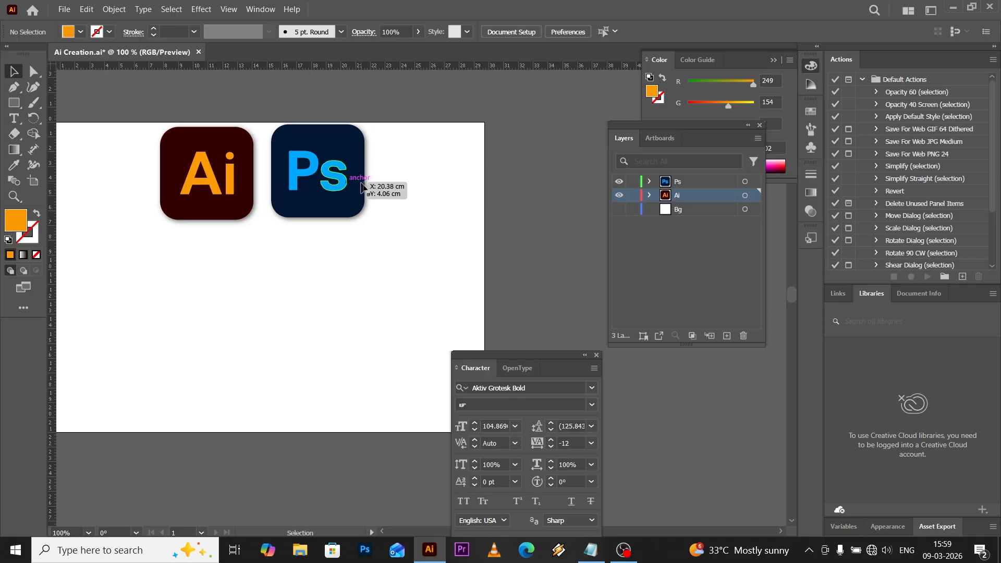
Move the Ai and Ps icons down into the middle area of the artboard, side by side
left_click(216, 179)
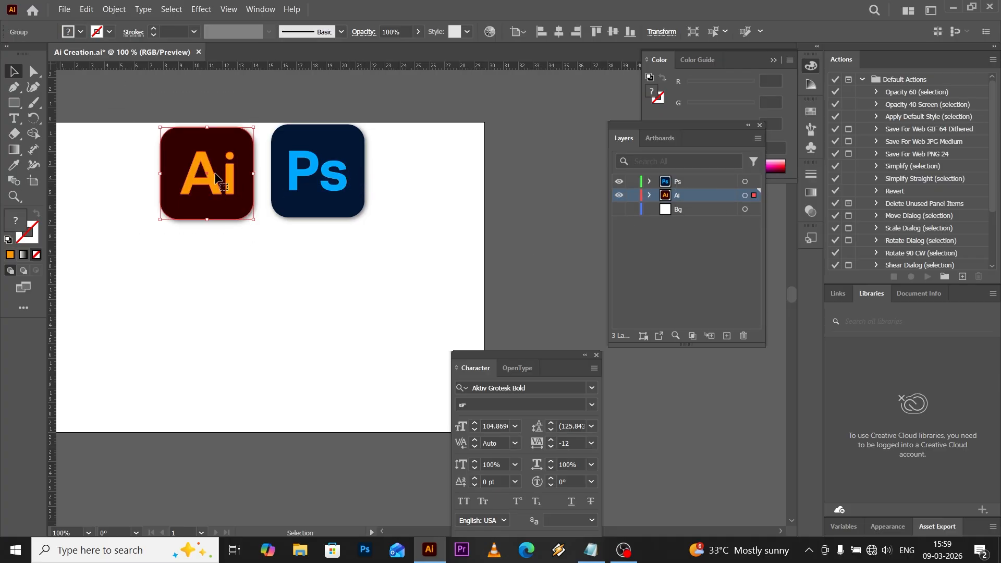
left_click_drag(216, 178, 199, 253)
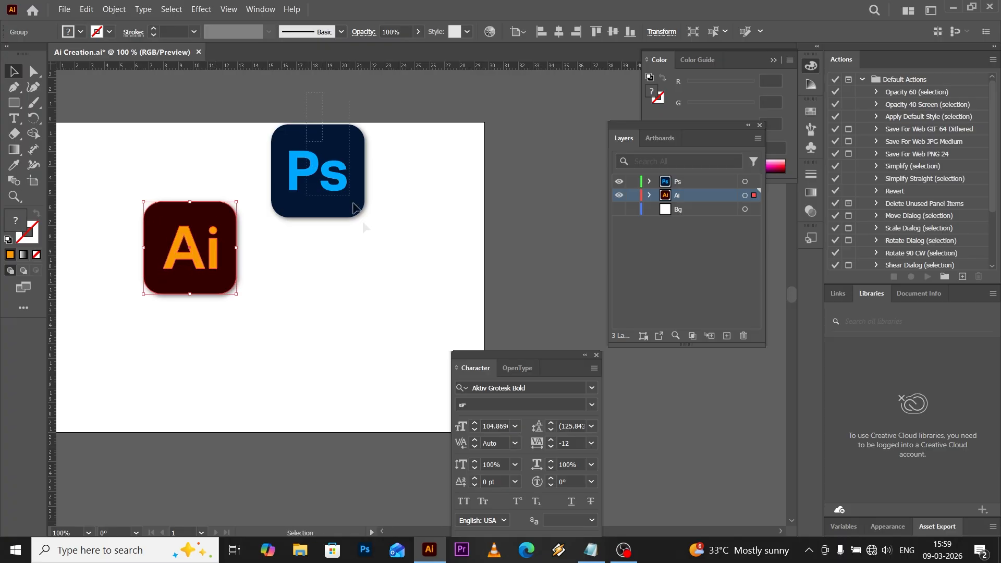
left_click(353, 208)
left_click_drag(315, 197, 324, 261)
key("ctrl+a")
left_click(414, 203)
scroll(190, 313, "down", 1)
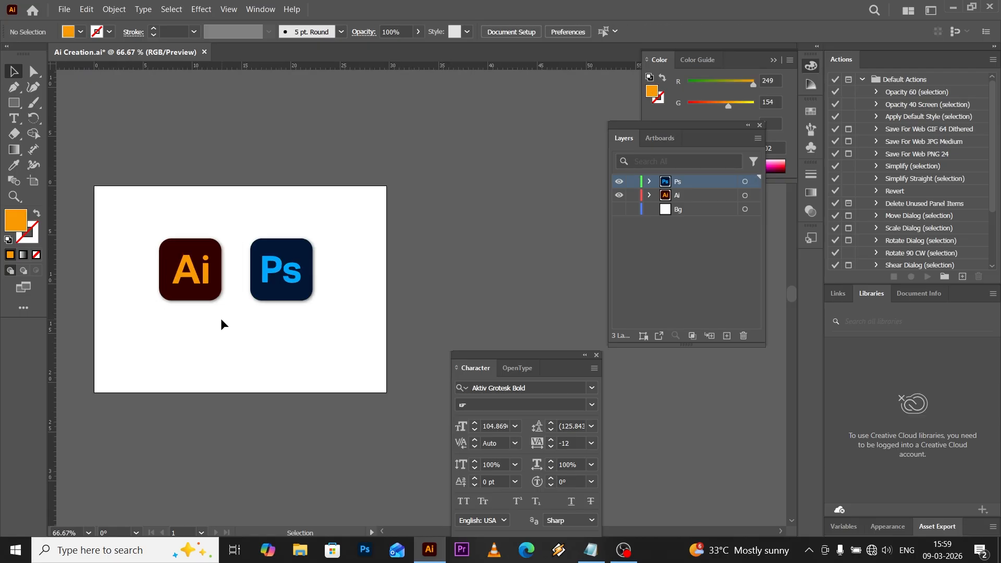
Group the Ai and Ps icons together and centre the group horizontally and vertically on the artboard
left_click_drag(225, 277, 342, 318)
key("ctrl+g")
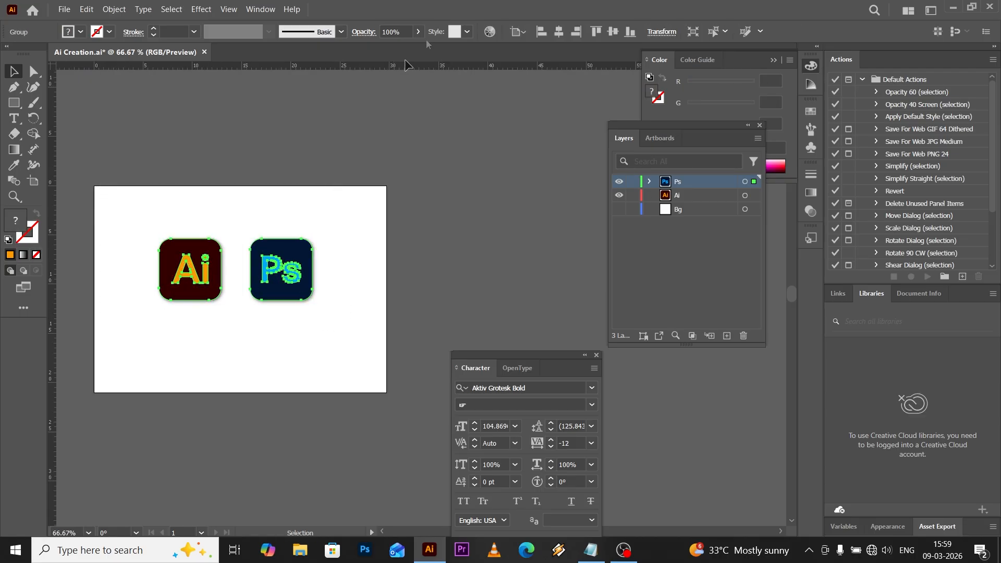
left_click(565, 32)
left_click(610, 33)
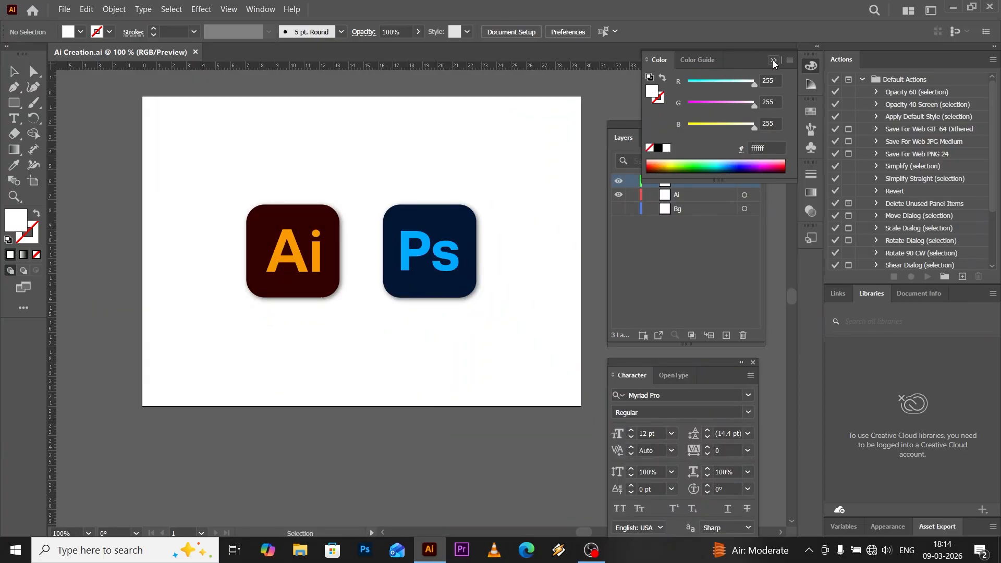
Collapse the Color panel and move the Layers and Character panels up, clear of the artboard
left_click(773, 61)
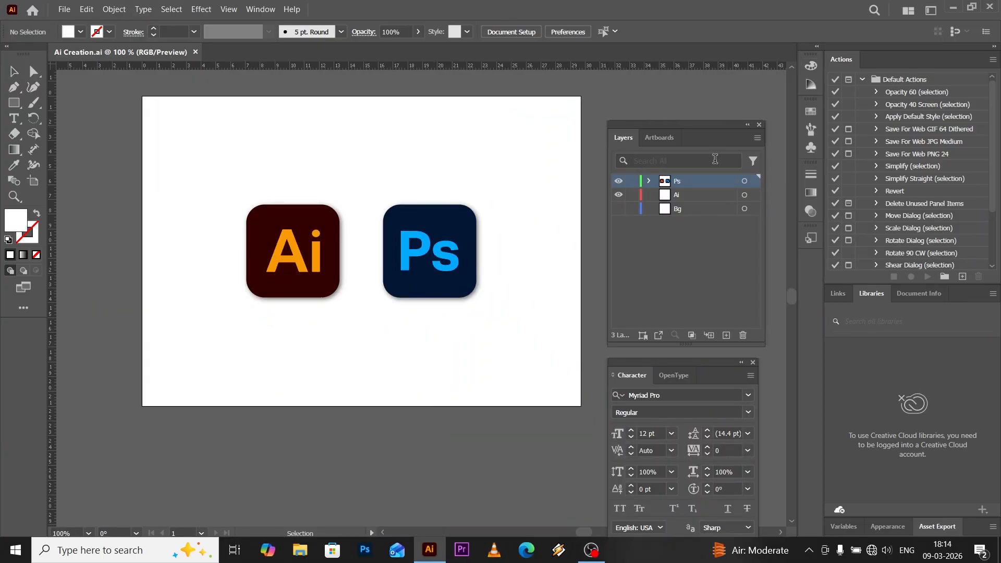
left_click_drag(701, 122, 711, 89)
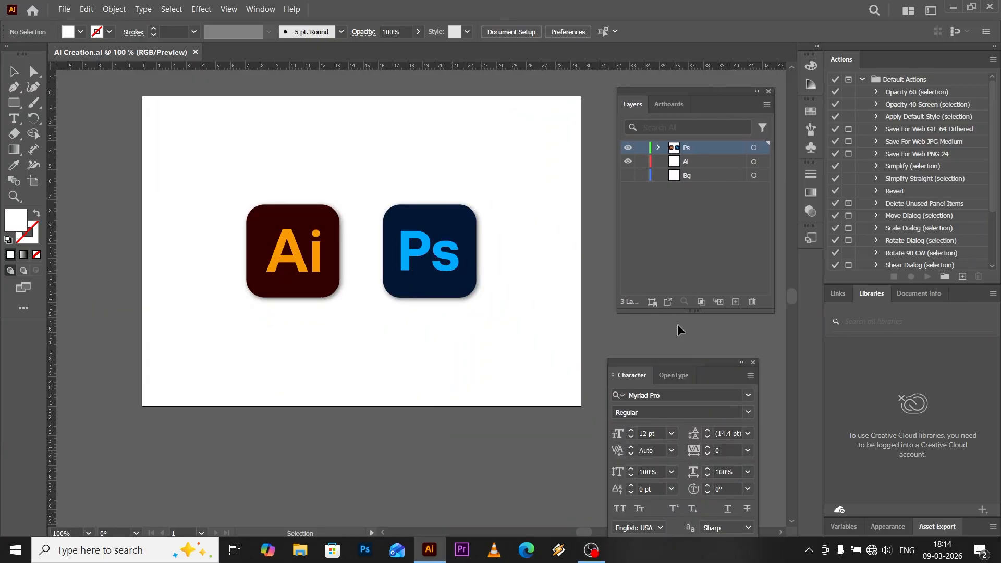
left_click_drag(673, 364, 687, 328)
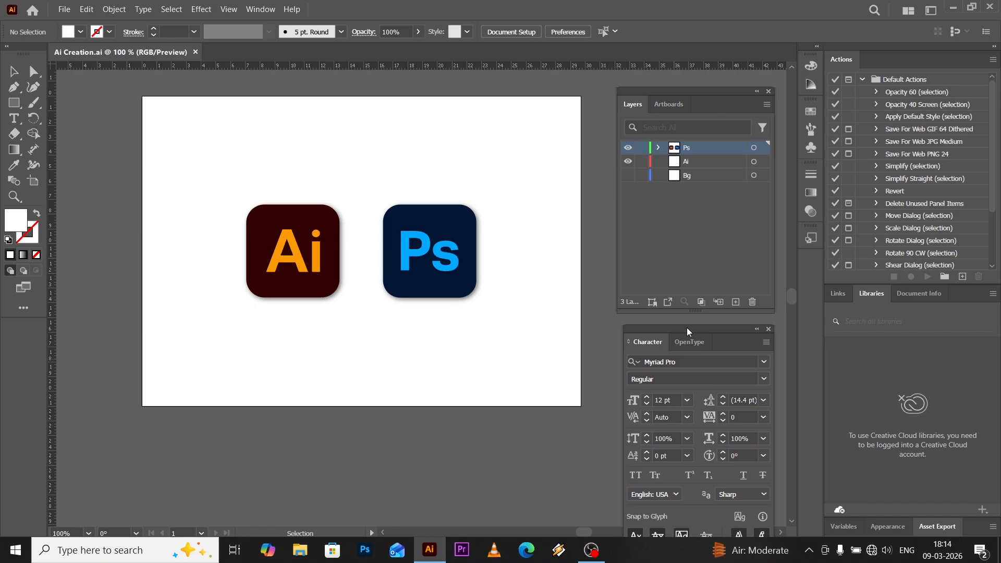
Shift the combined icon group slightly upward off centre, then realign it to the artboard's horizontal and vertical centre and deselect it
left_click_drag(222, 177, 532, 337)
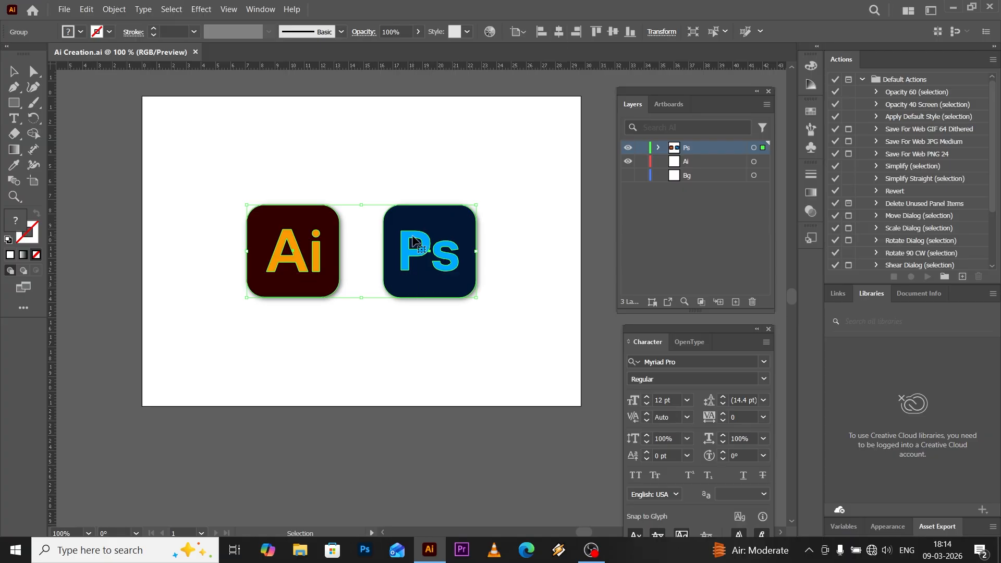
left_click_drag(417, 241, 425, 211)
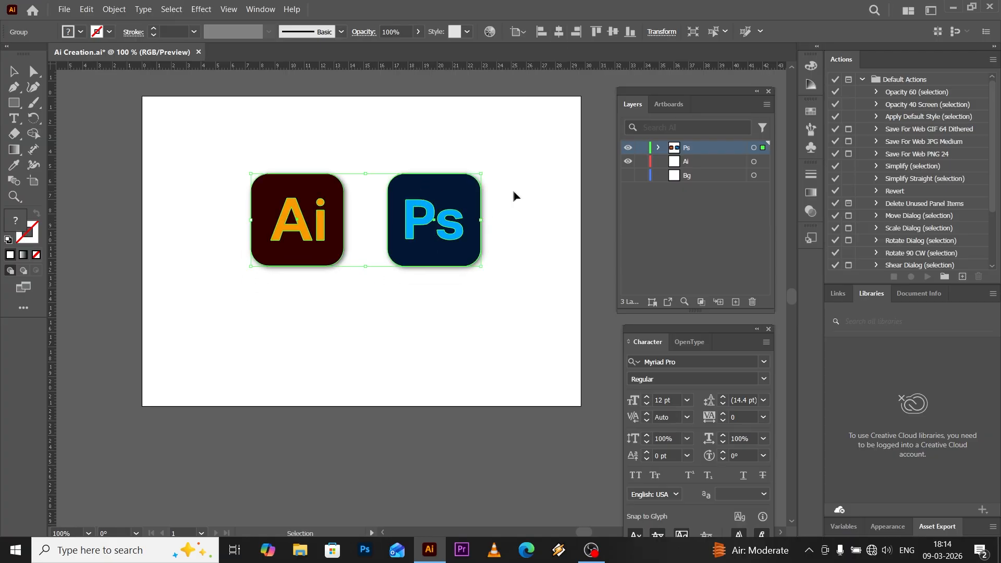
left_click(558, 32)
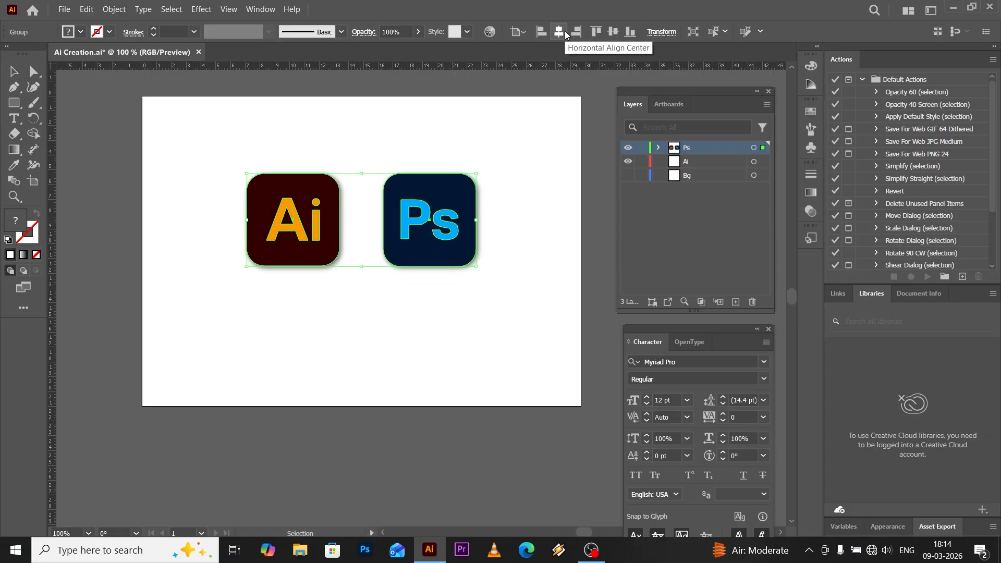
left_click(613, 32)
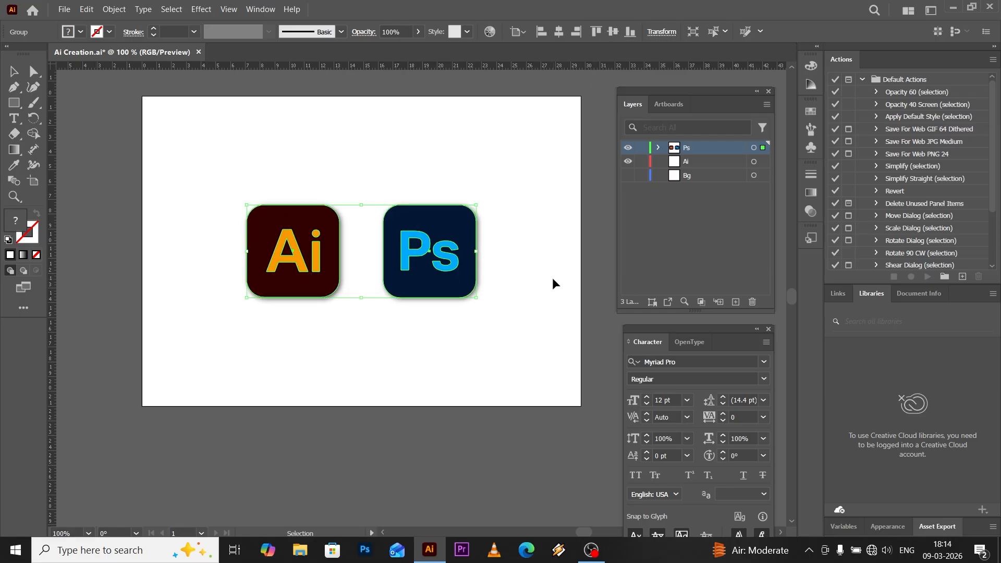
left_click(495, 377)
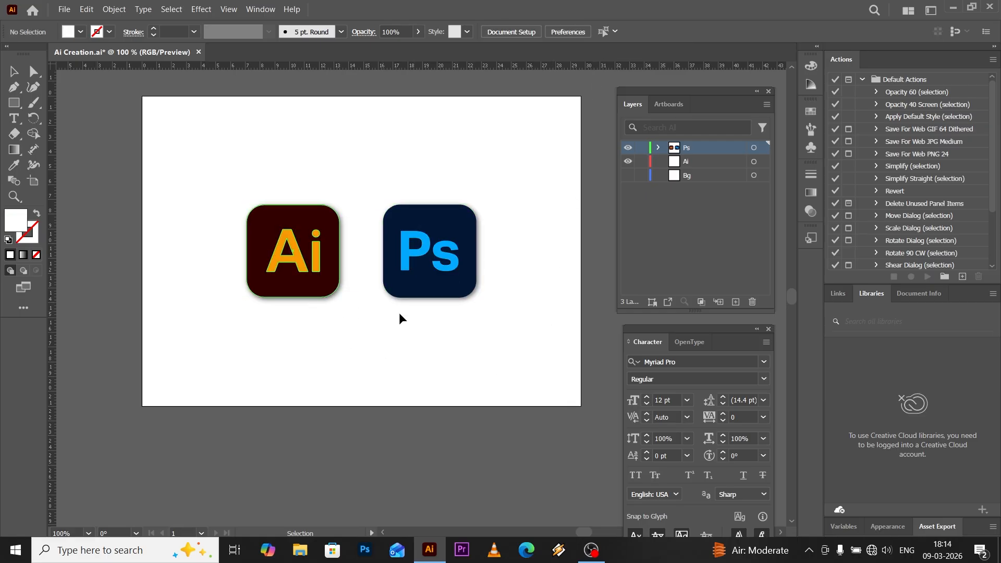